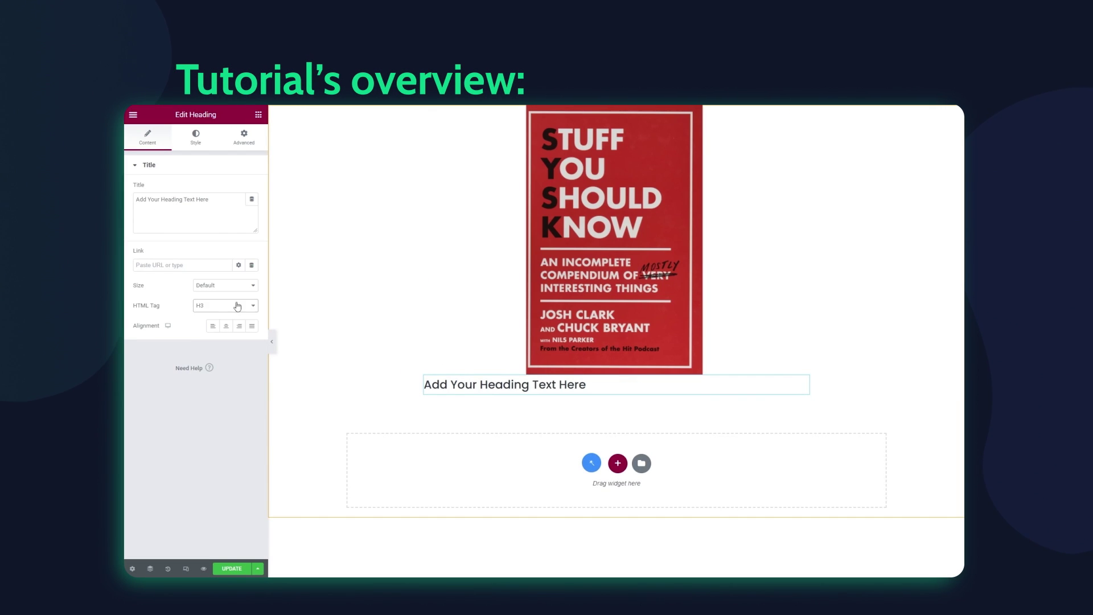
left_click(211, 322)
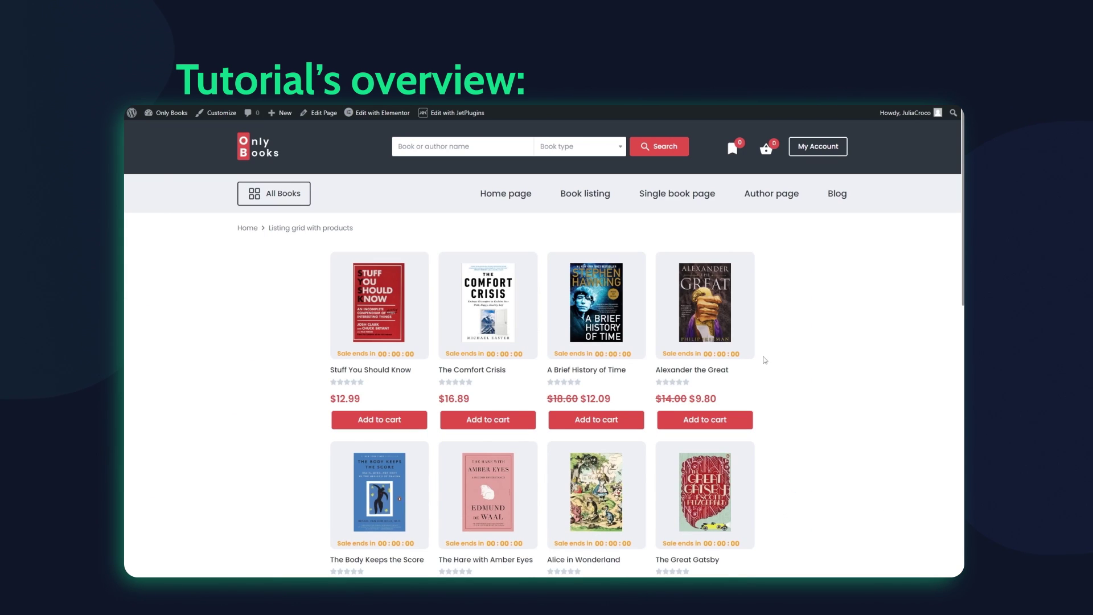
right_click(592, 307)
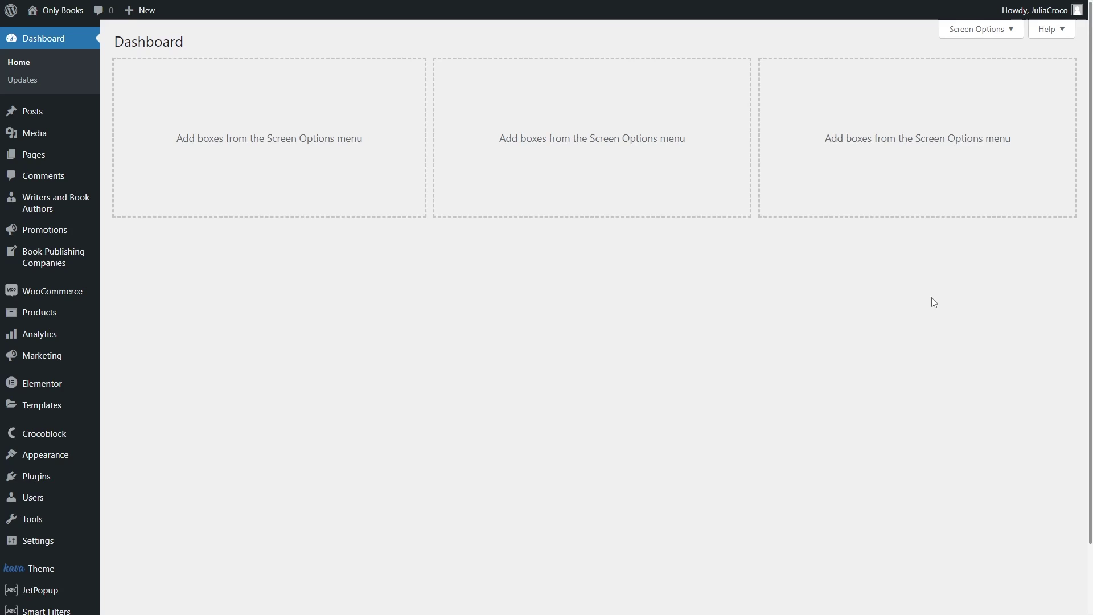
Open JetEngine's Query Builder and start a new query
scroll(932, 297, "down", 2)
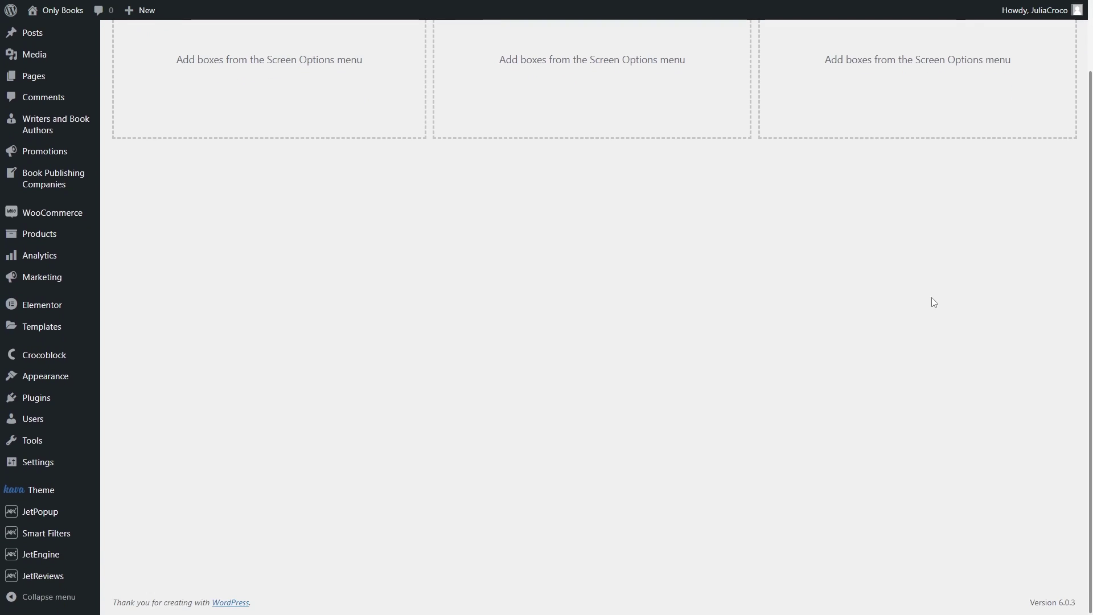
mouse_move(78, 554)
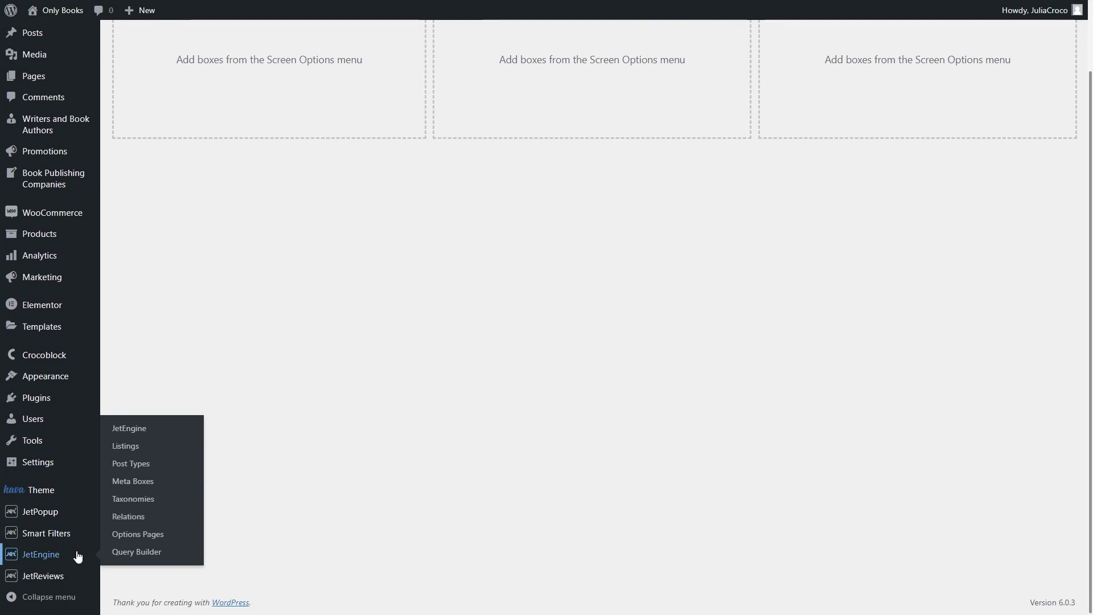
left_click(179, 553)
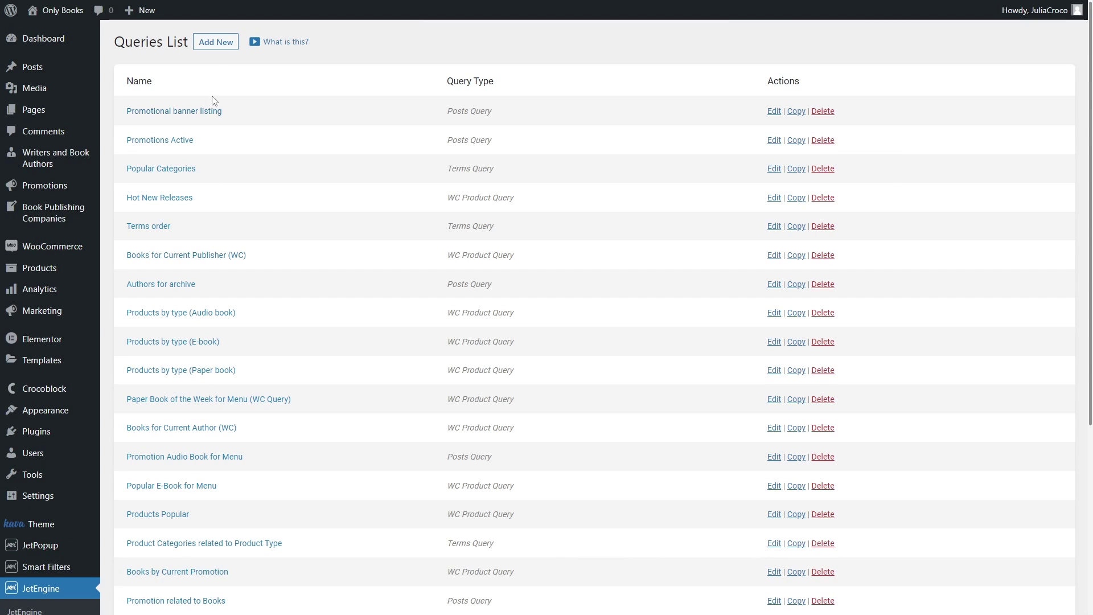
left_click(219, 45)
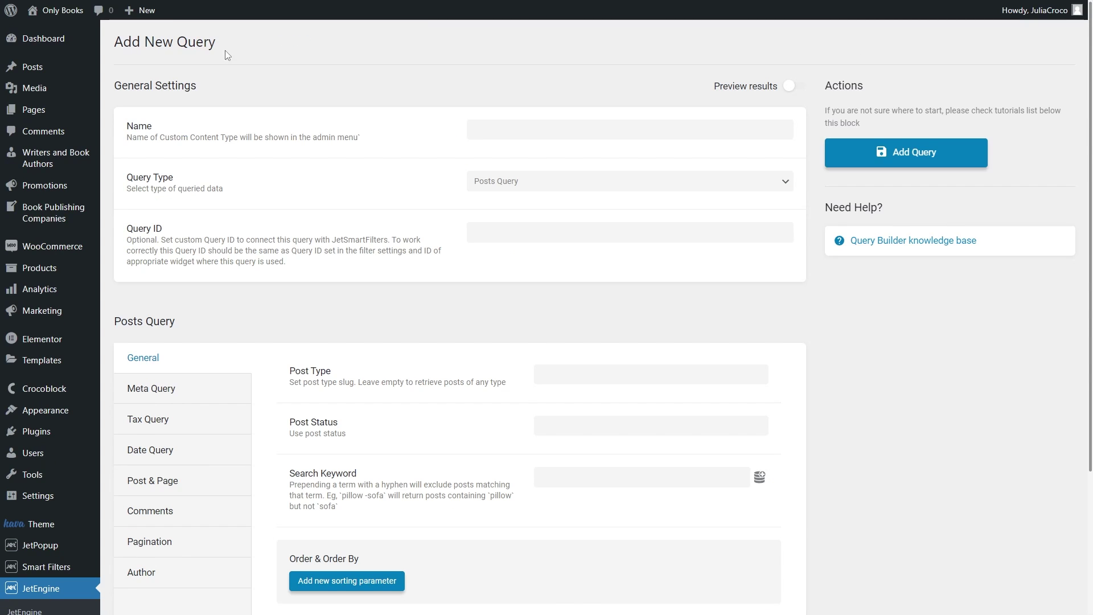
Name the query Products, set its type to WC Product Query with product status Any, and save it
left_click(557, 129)
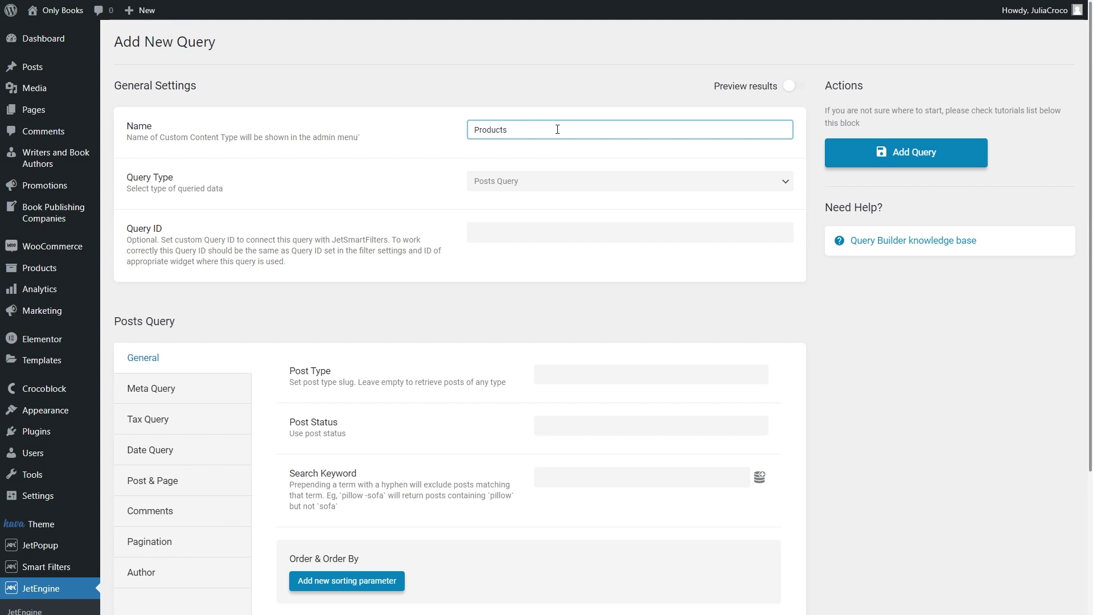
left_click(566, 181)
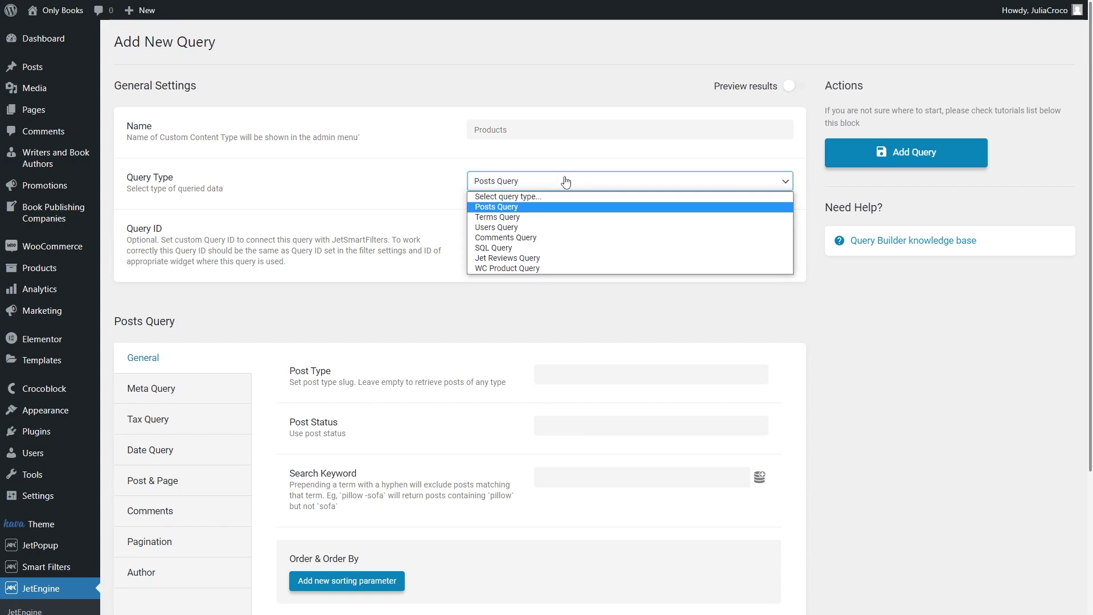
left_click(575, 268)
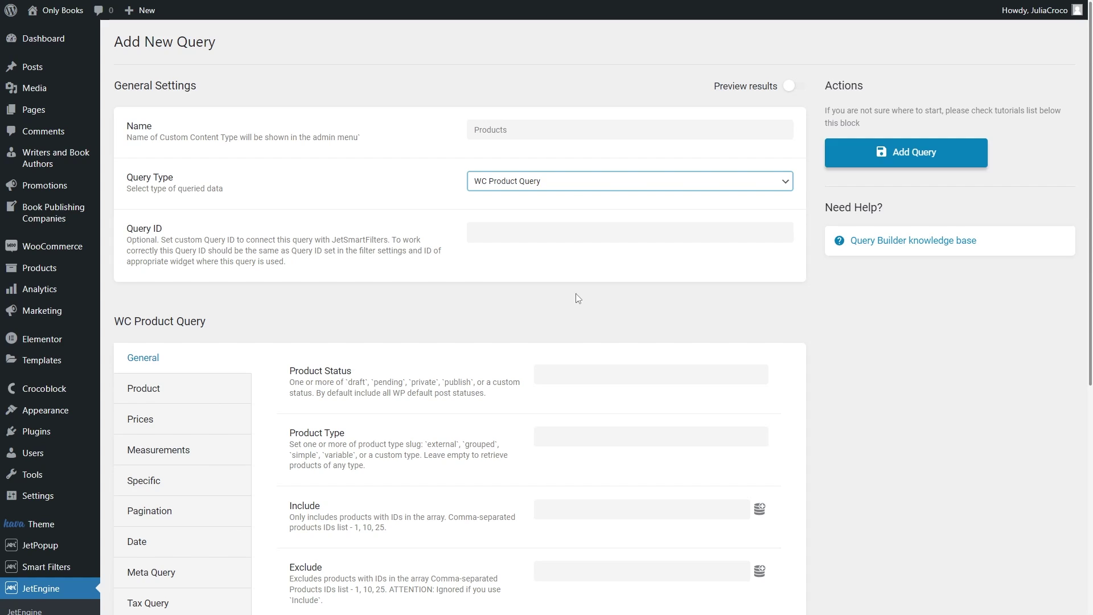
left_click(578, 373)
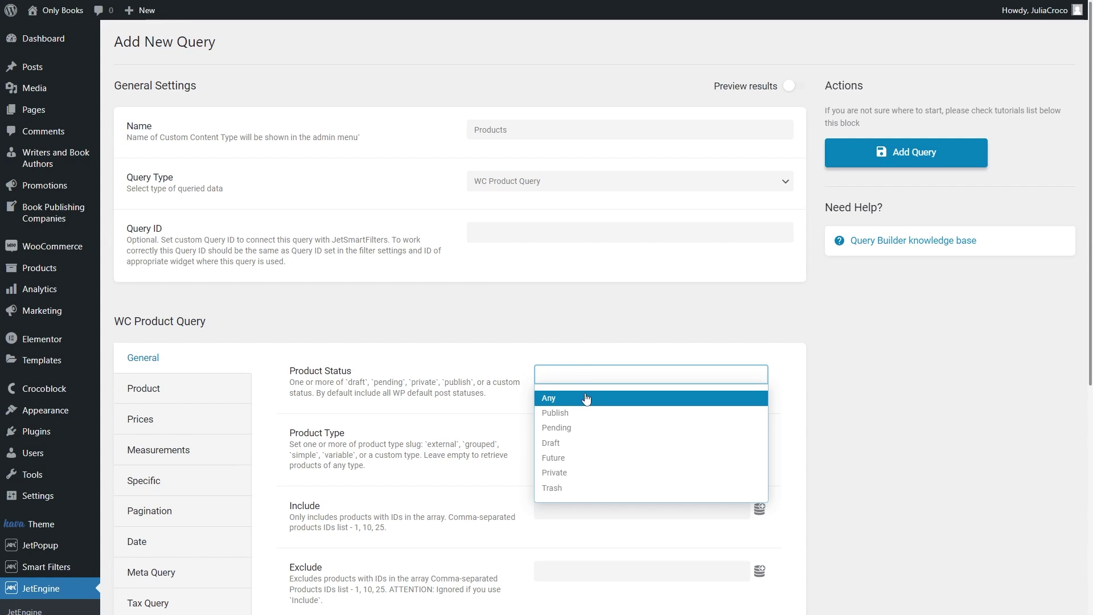
left_click(586, 399)
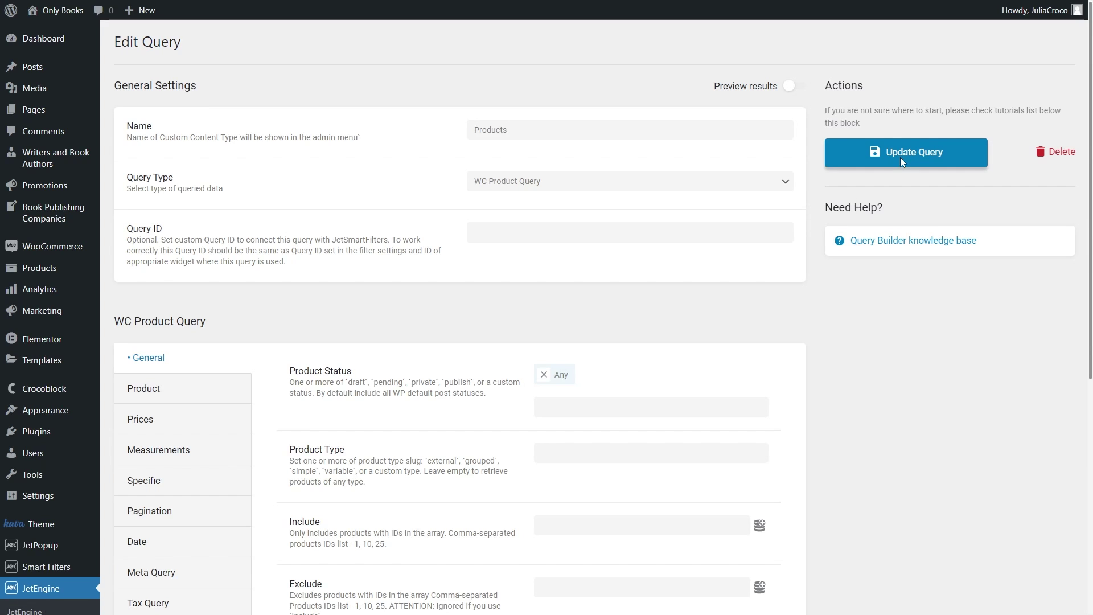
Start a new JetEngine listing item with Query Builder as the listing source and Products as the query
scroll(901, 157, "down", 4)
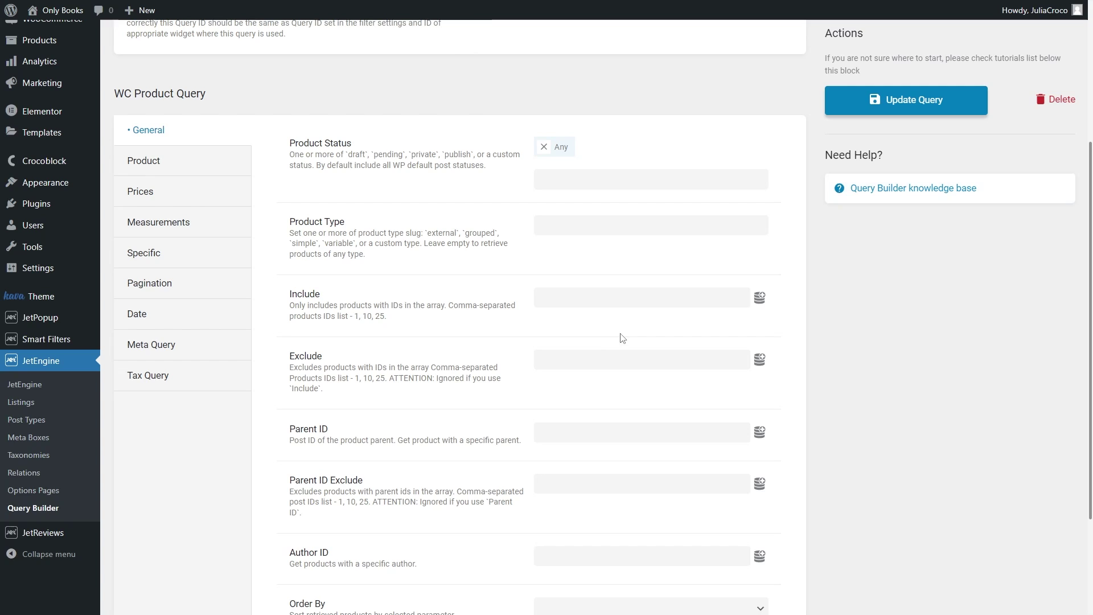
left_click(71, 404)
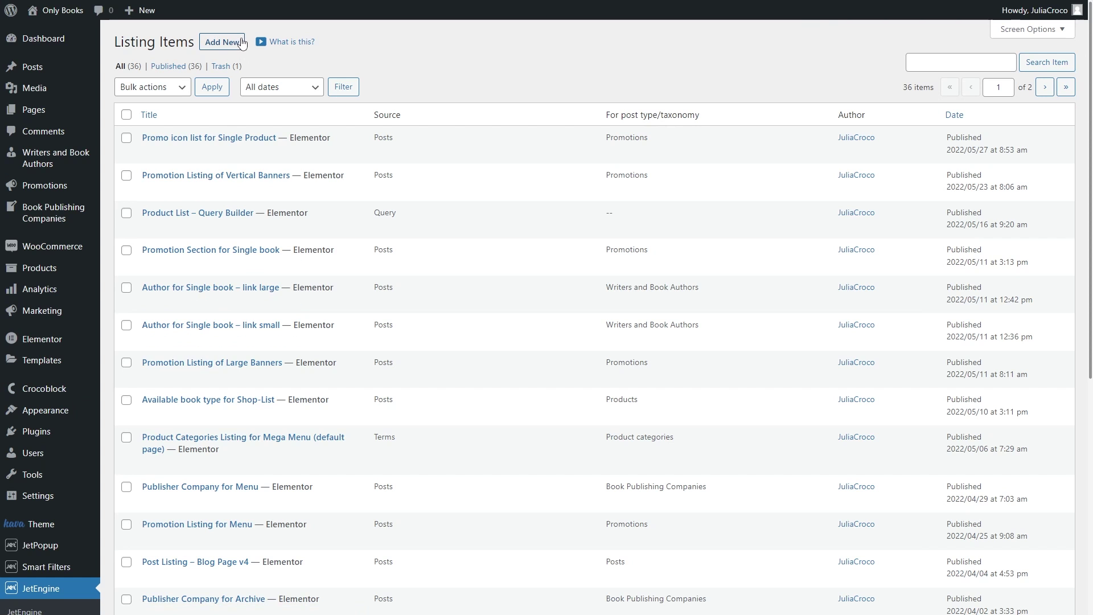
left_click(242, 43)
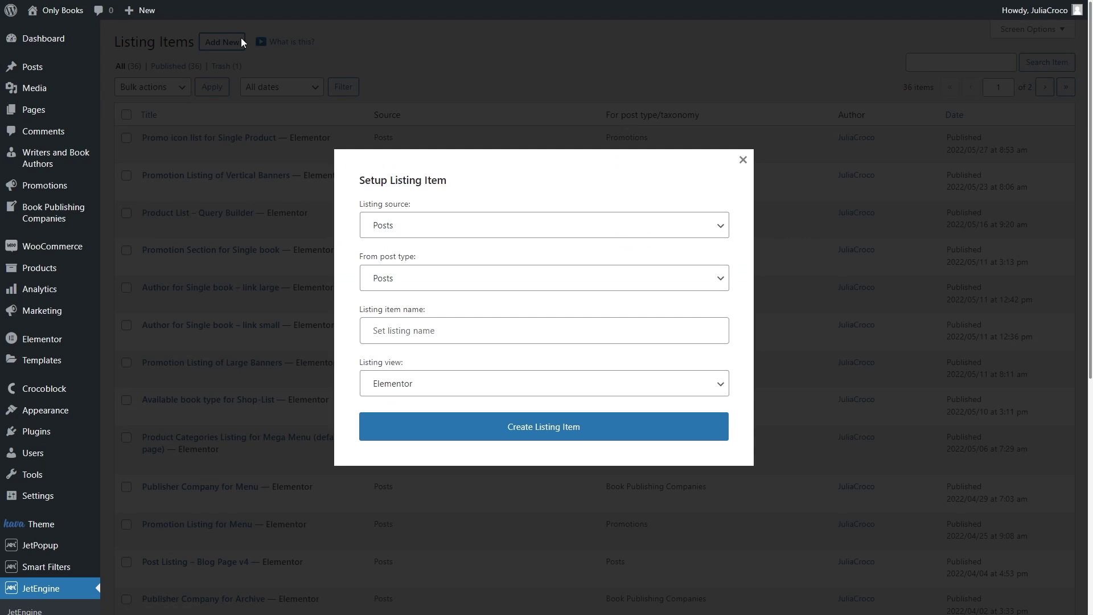
left_click(466, 227)
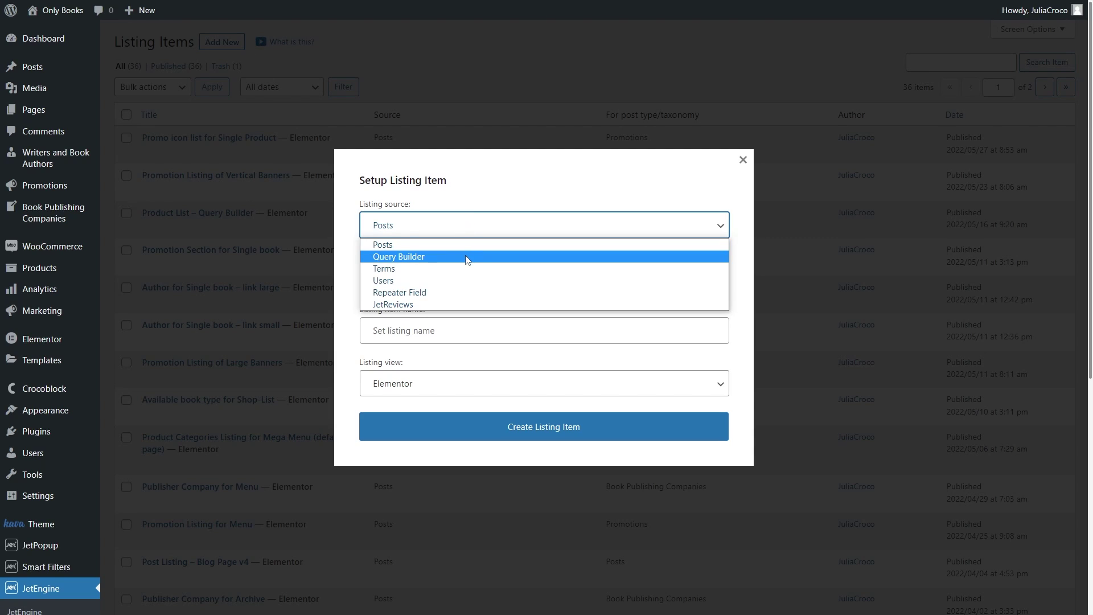
left_click(467, 257)
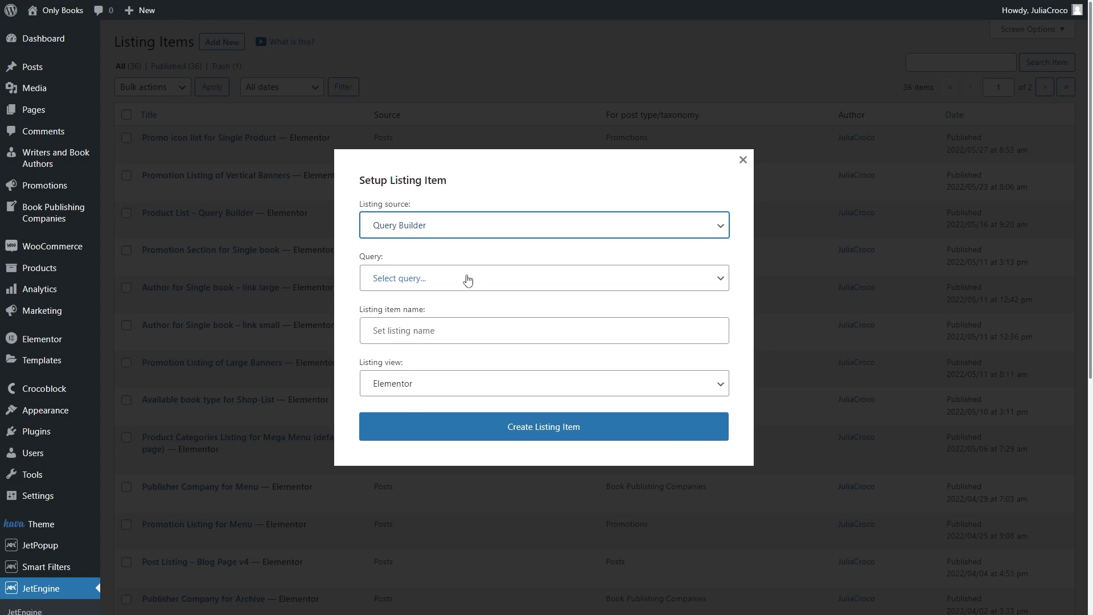
left_click(468, 279)
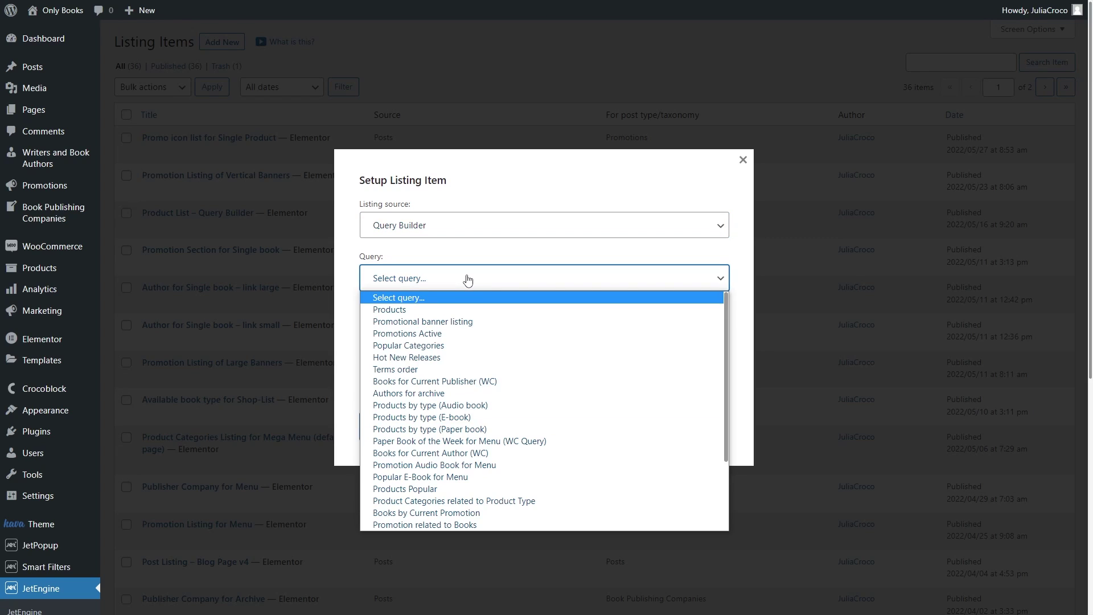
left_click(471, 310)
Name the listing item "Products listing item" and create it with the Elementor view
left_click(455, 331)
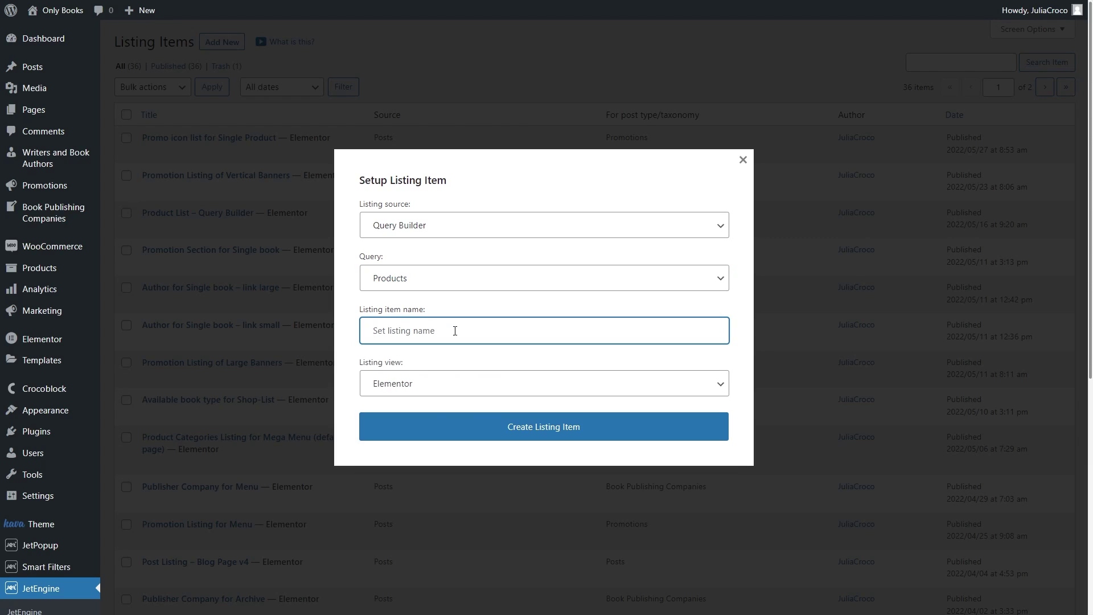
type("Products listing item")
left_click(519, 432)
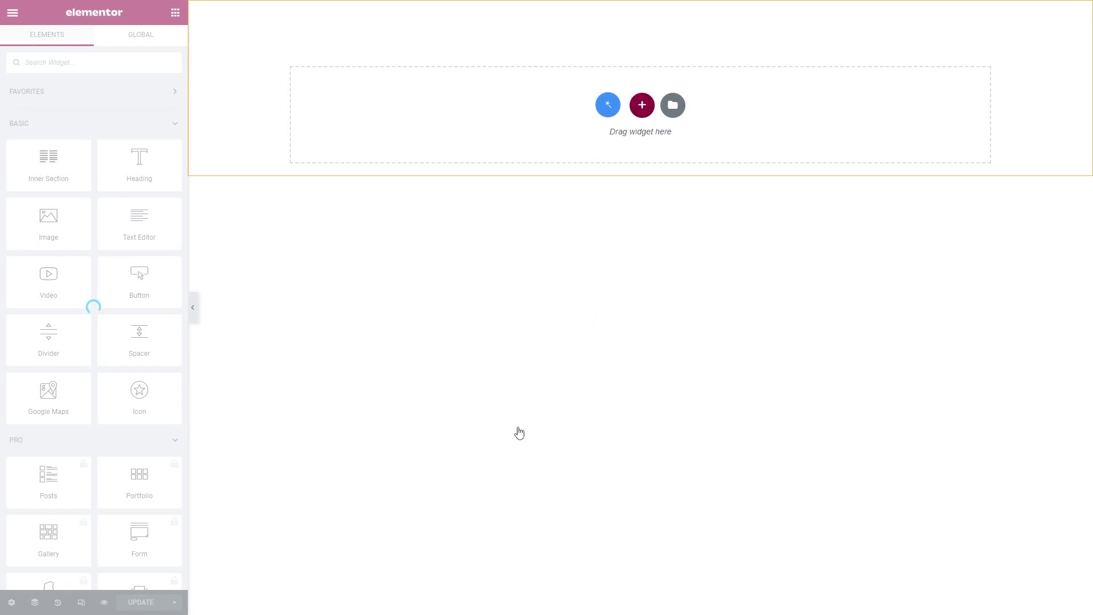
Add a single-column section, set its content width to 800 and change its columns gap
left_click(642, 105)
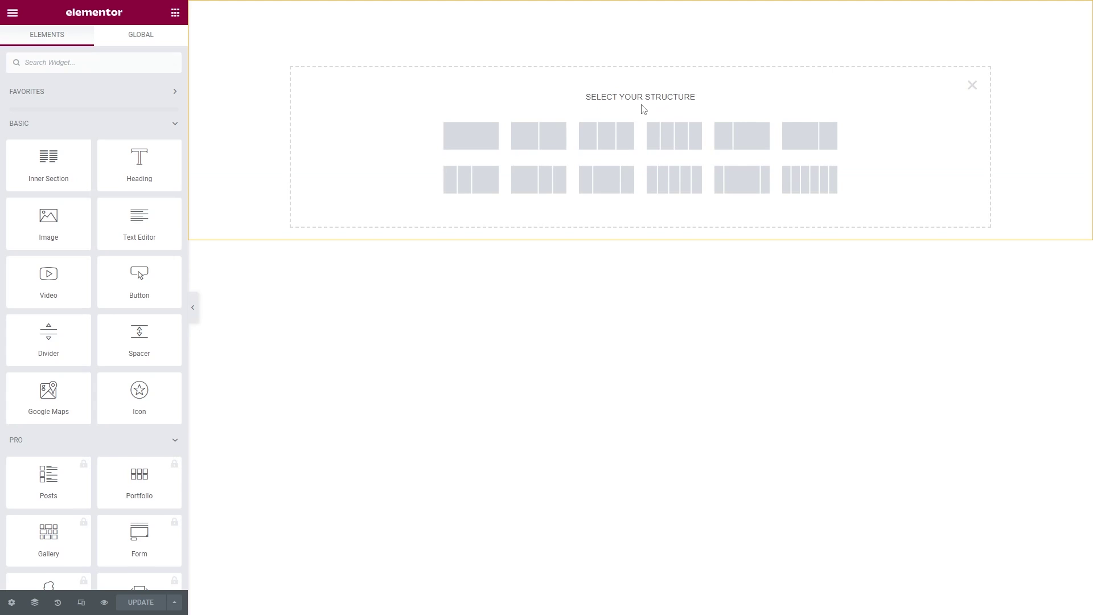
left_click(492, 137)
left_click(159, 152)
type("80")
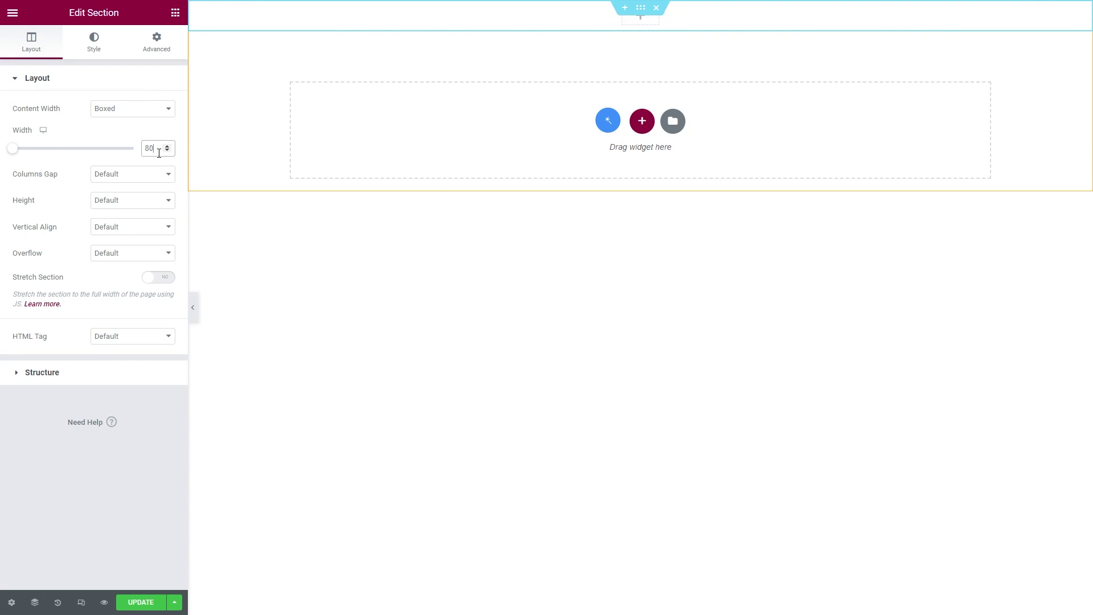
type("0")
left_click(149, 174)
left_click(143, 196)
Add a centred Image widget to the section at size Kava-thumb-justify - 640 x 640, using the WooCommerce Product Image dynamic tag
left_click(176, 12)
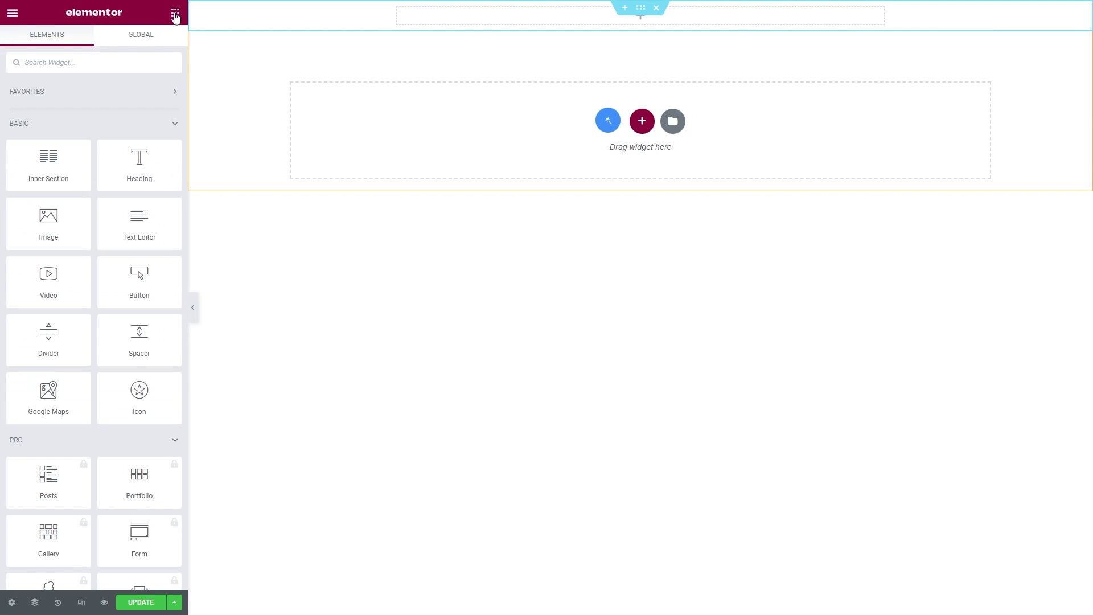
left_click_drag(48, 217, 472, 17)
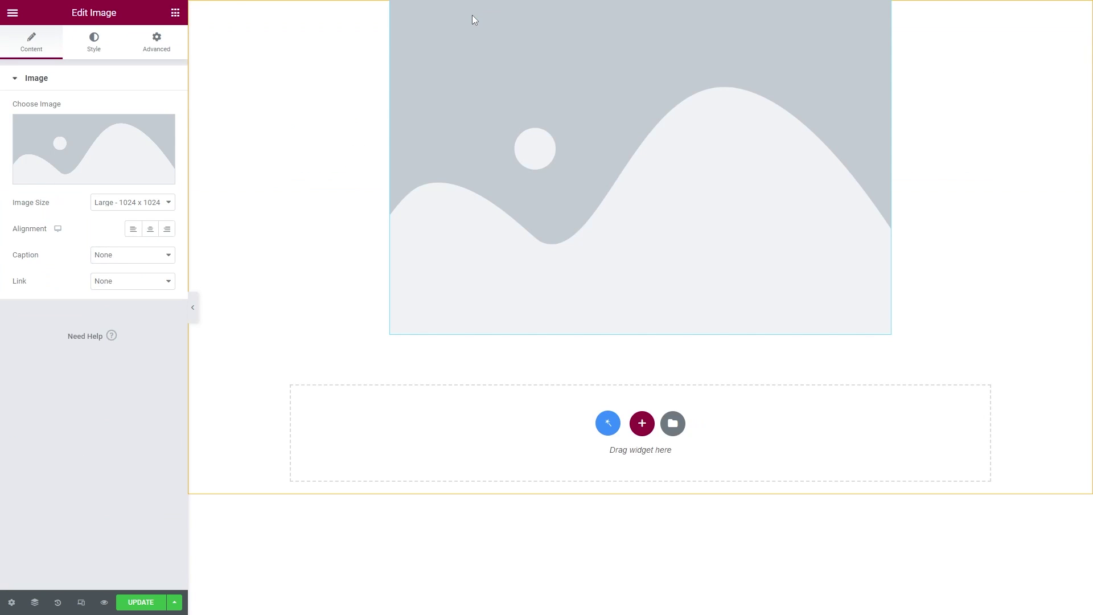
left_click(150, 203)
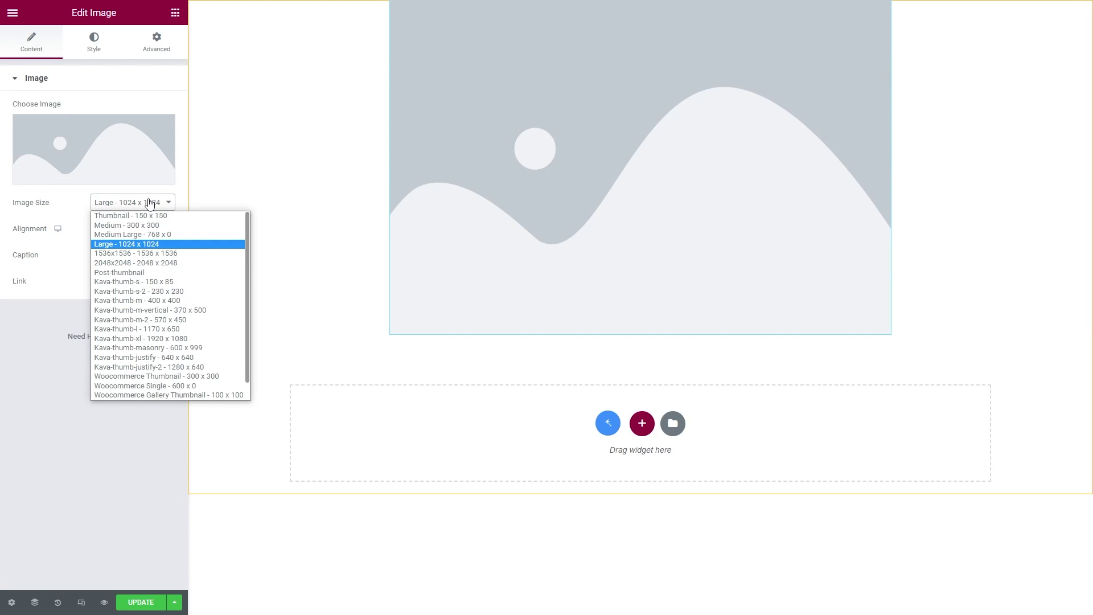
left_click(141, 360)
left_click(150, 230)
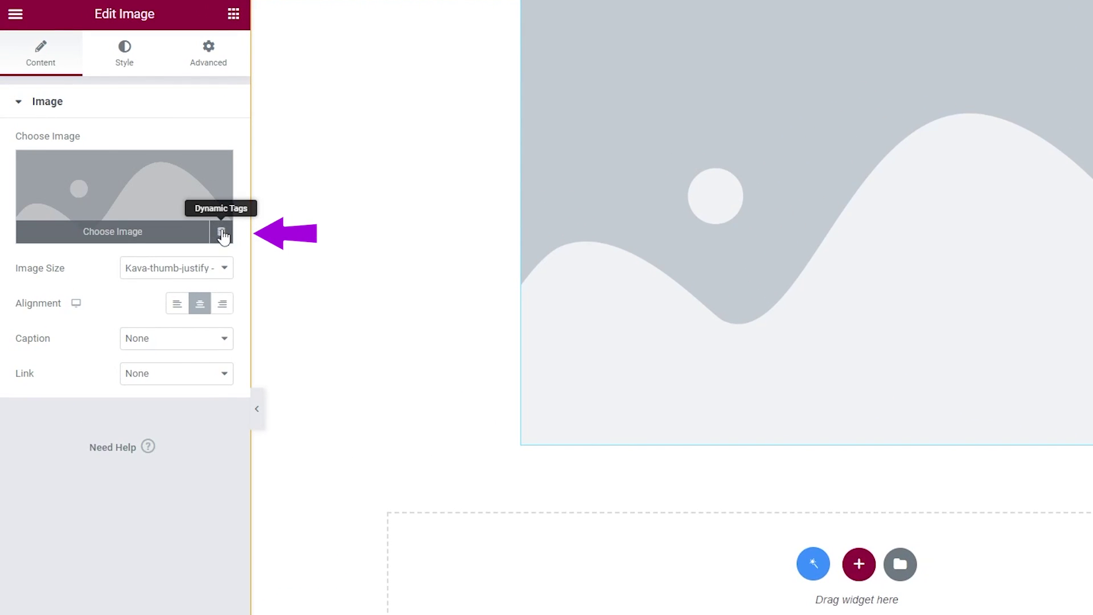
left_click(221, 233)
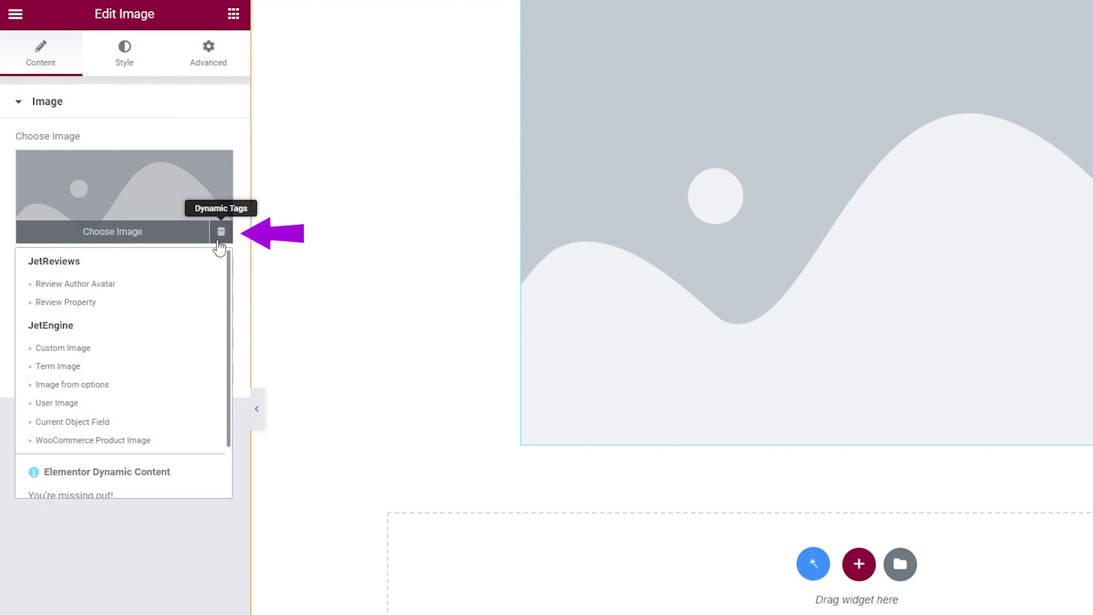
left_click(138, 441)
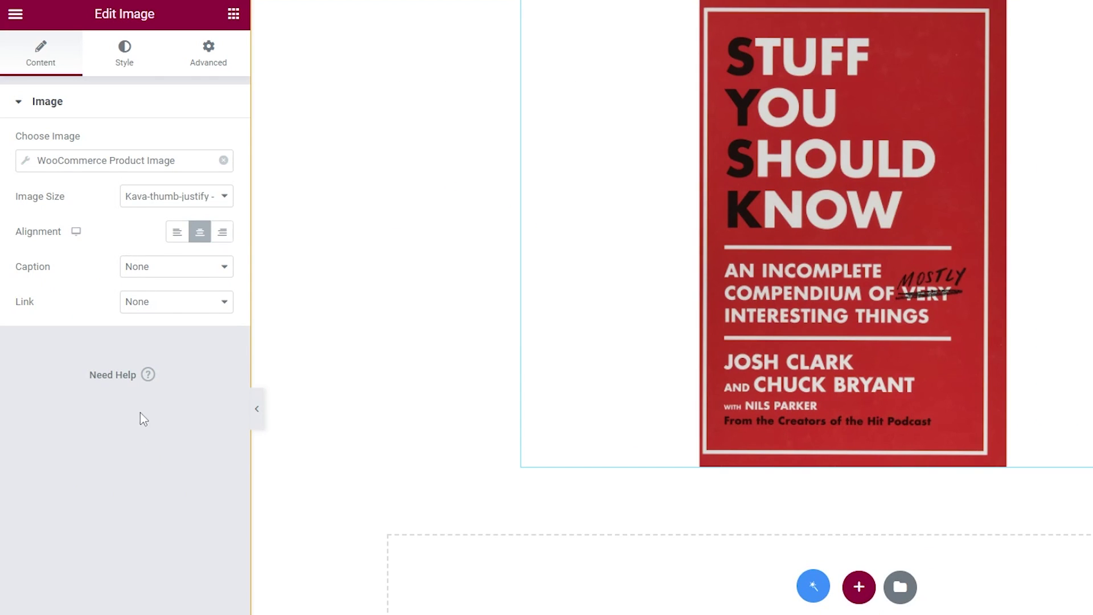
Link the image to a custom URL taken from the WooCommerce Product Field dynamic tag, with Product URL as the field
left_click(157, 303)
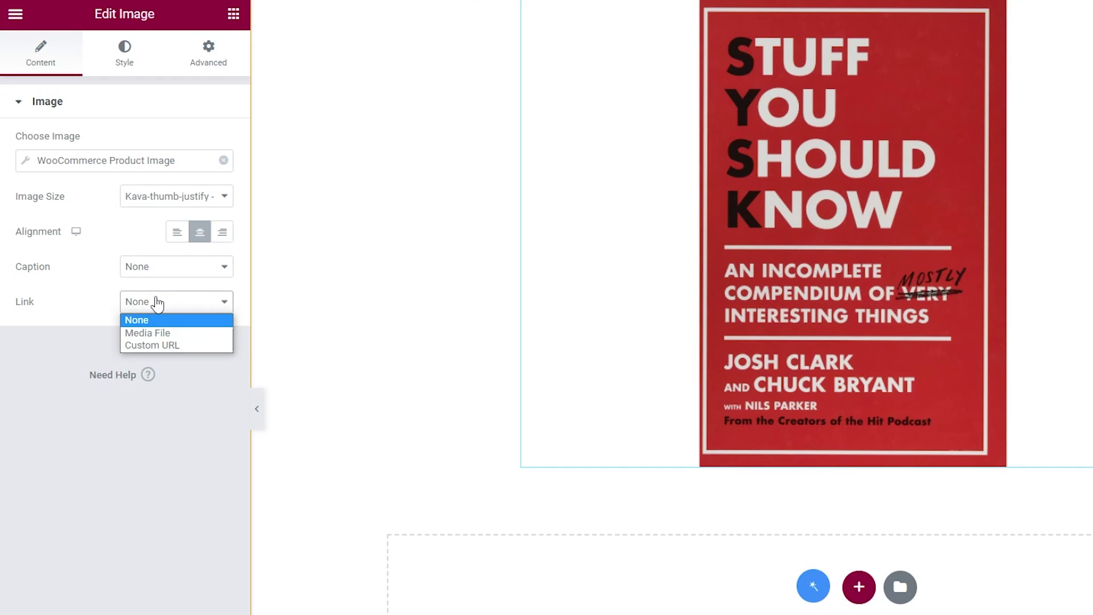
left_click(180, 345)
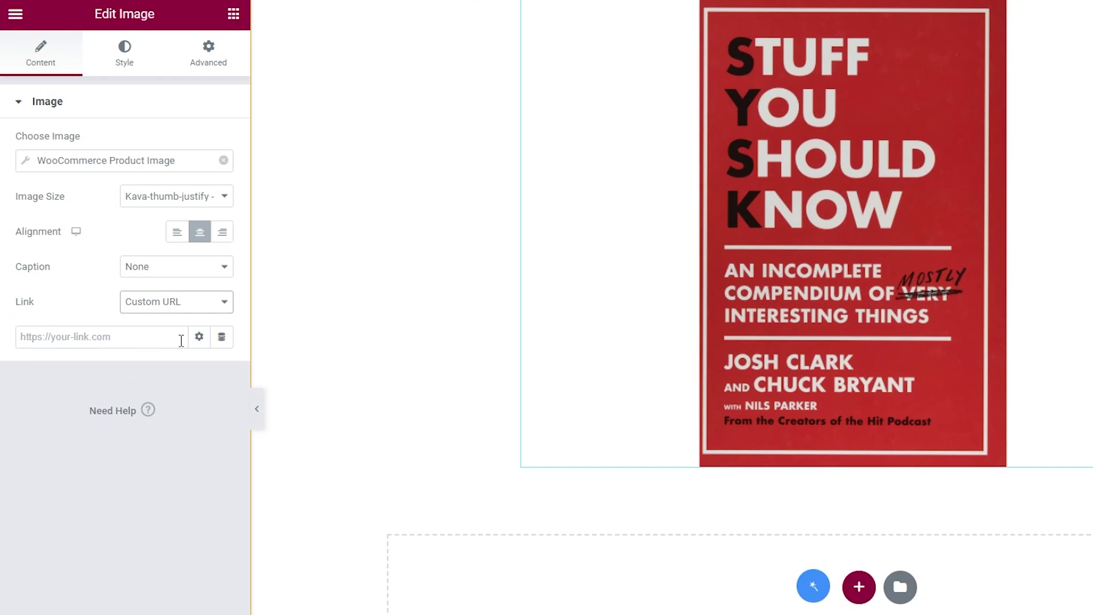
left_click(222, 338)
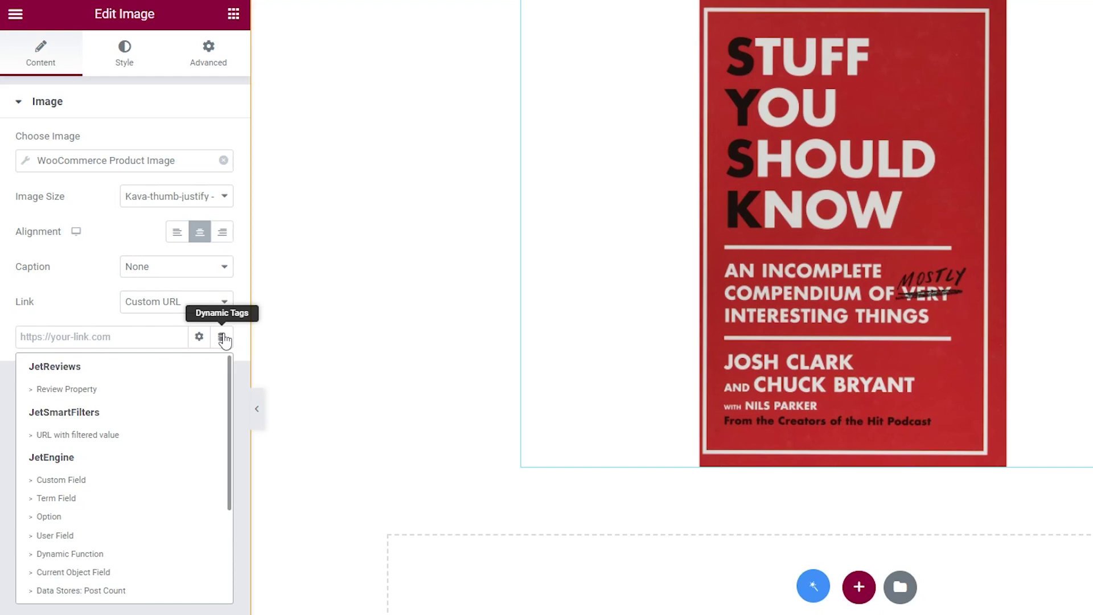
scroll(176, 462, "down", 3)
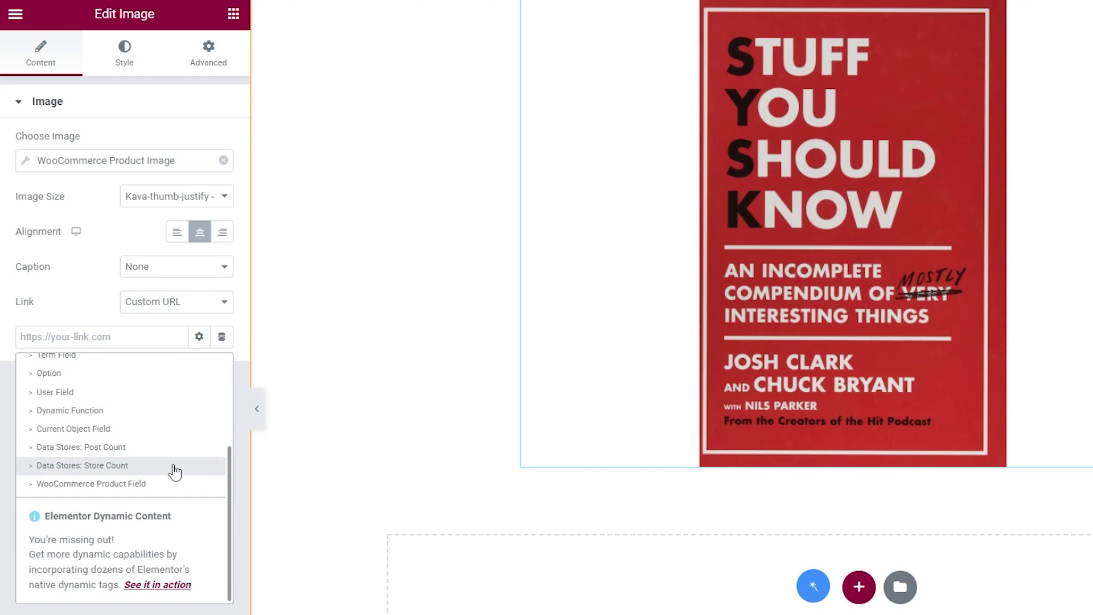
left_click(151, 484)
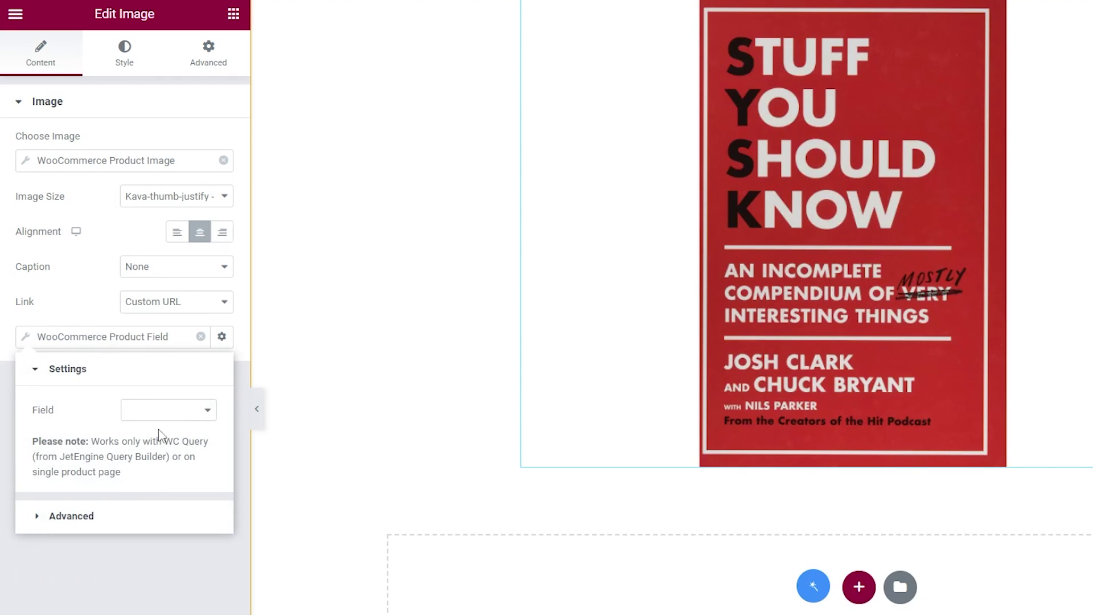
left_click(163, 409)
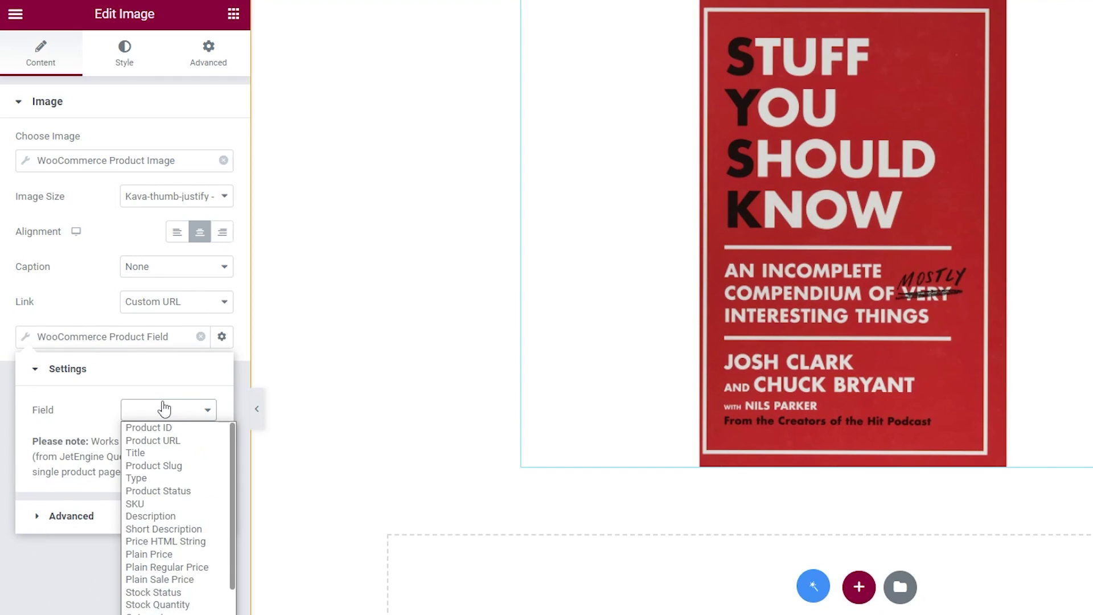
left_click(185, 441)
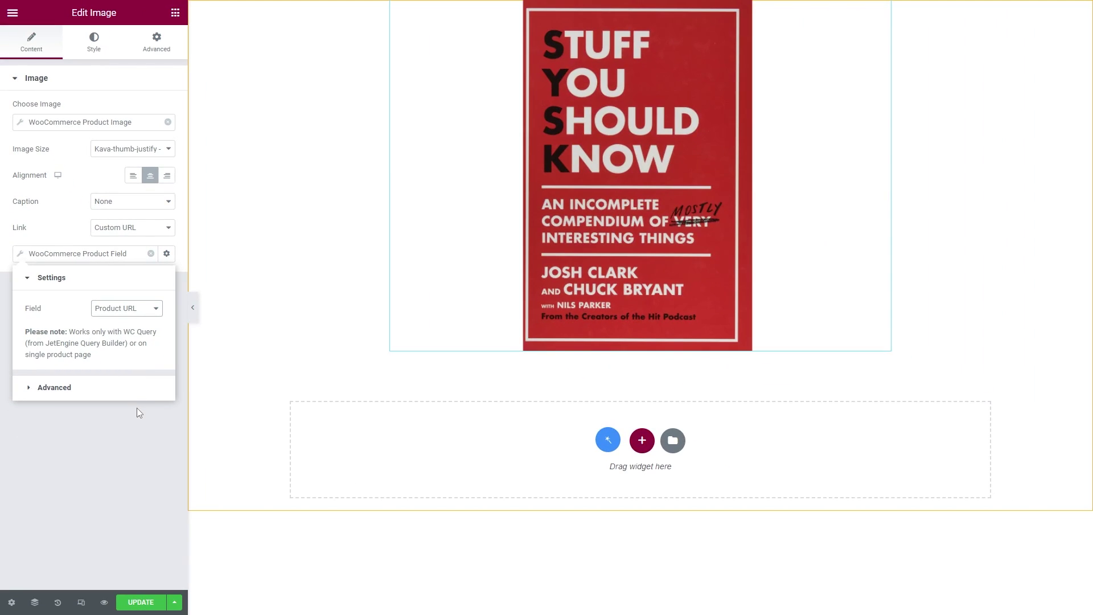
left_click(137, 408)
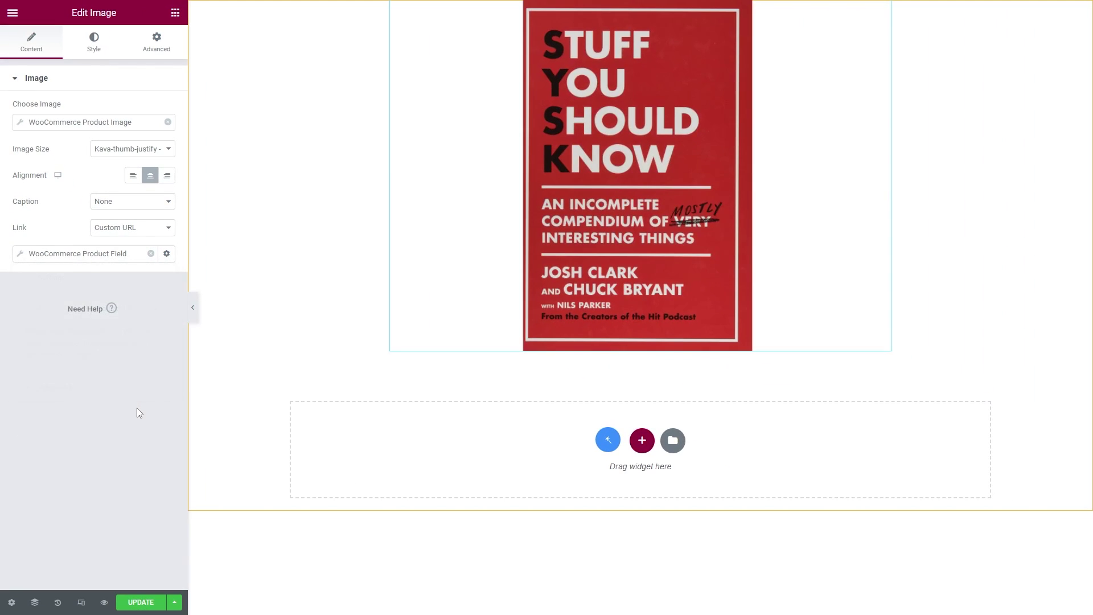
Add a Heading widget below the product image and set its HTML tag to H3
left_click(175, 12)
left_click_drag(140, 165, 462, 346)
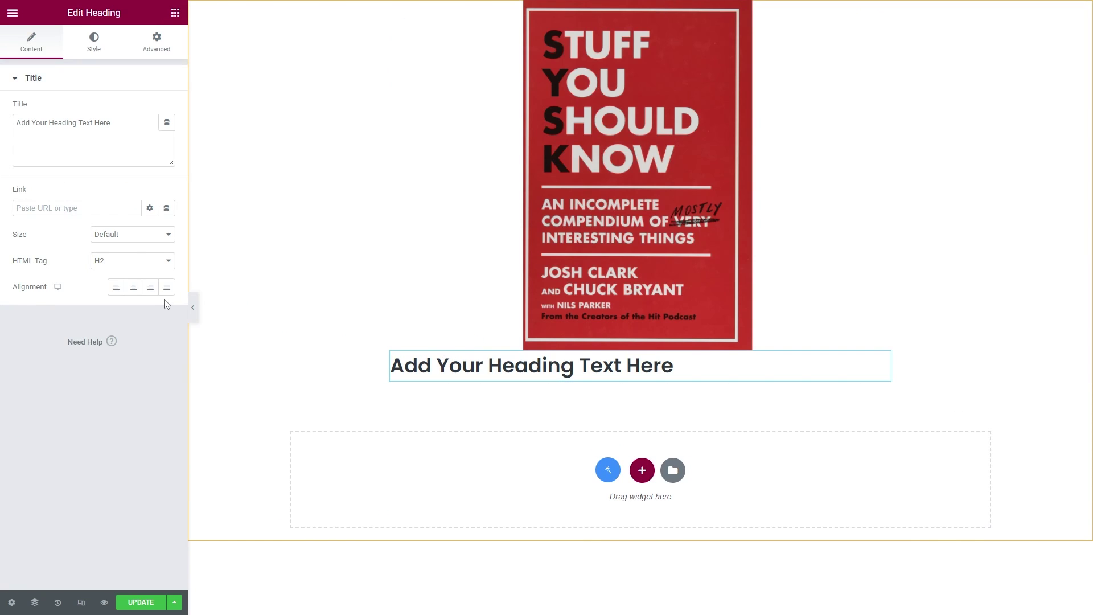
left_click(139, 260)
left_click(140, 294)
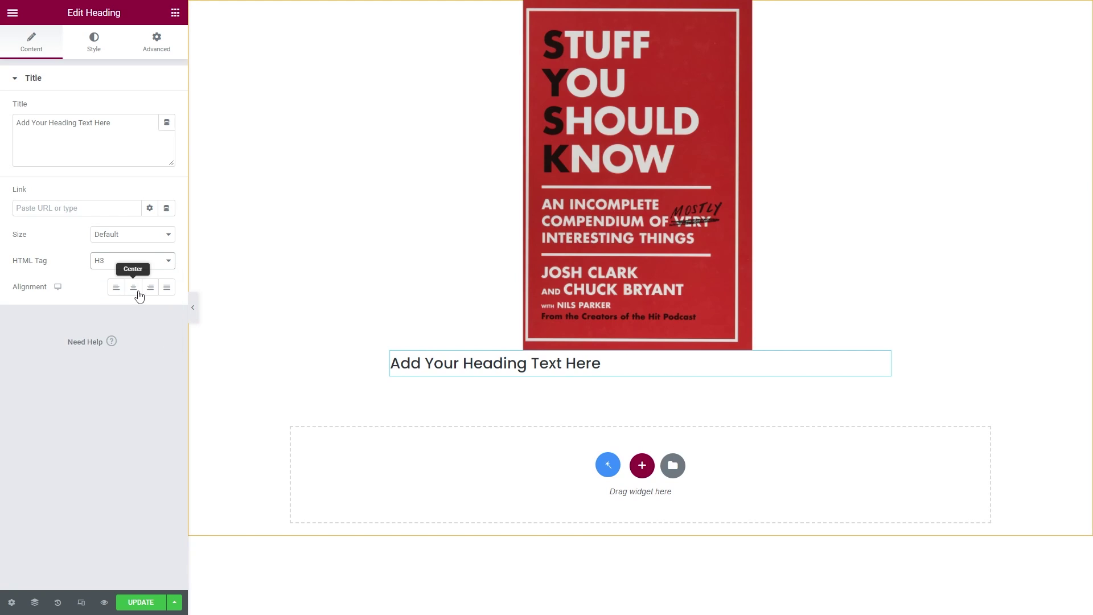
Fill the heading's title from the WooCommerce Product Field dynamic tag, with Title as the field
left_click(168, 124)
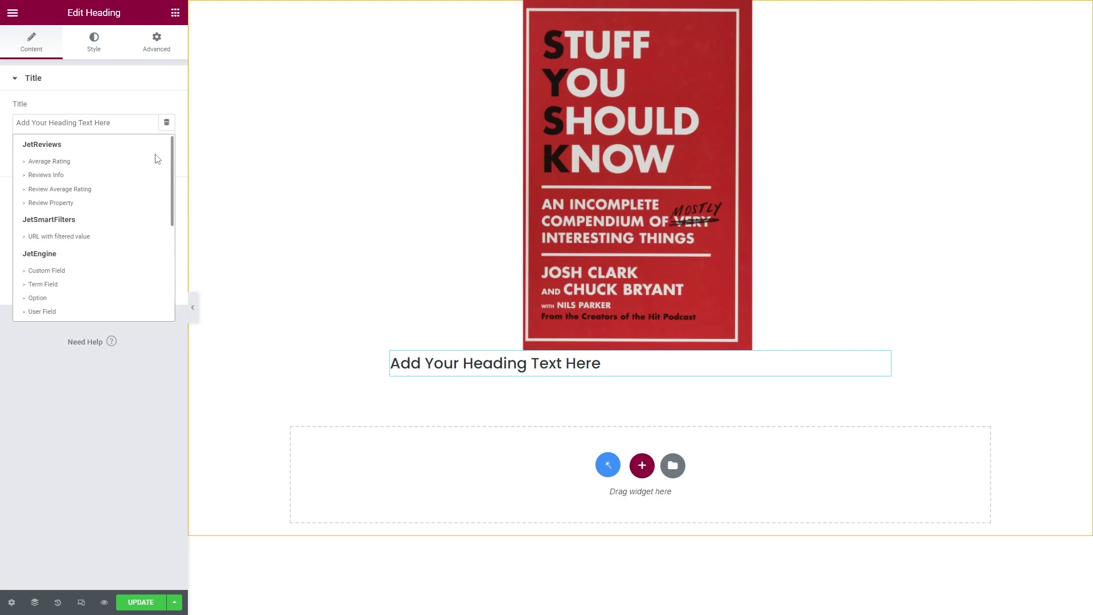
scroll(111, 245, "down", 2)
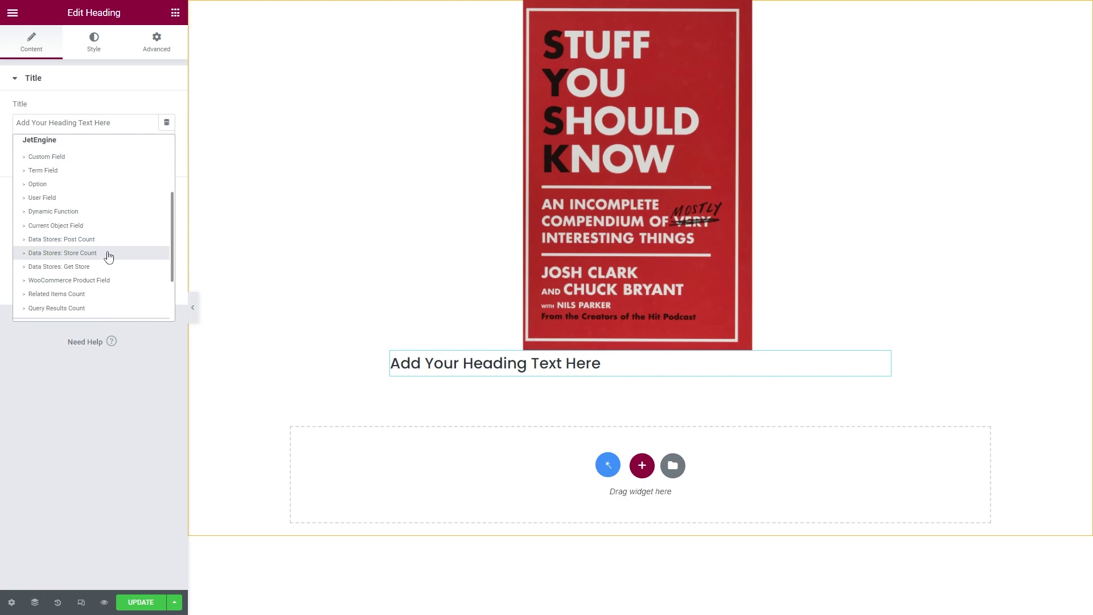
left_click(105, 281)
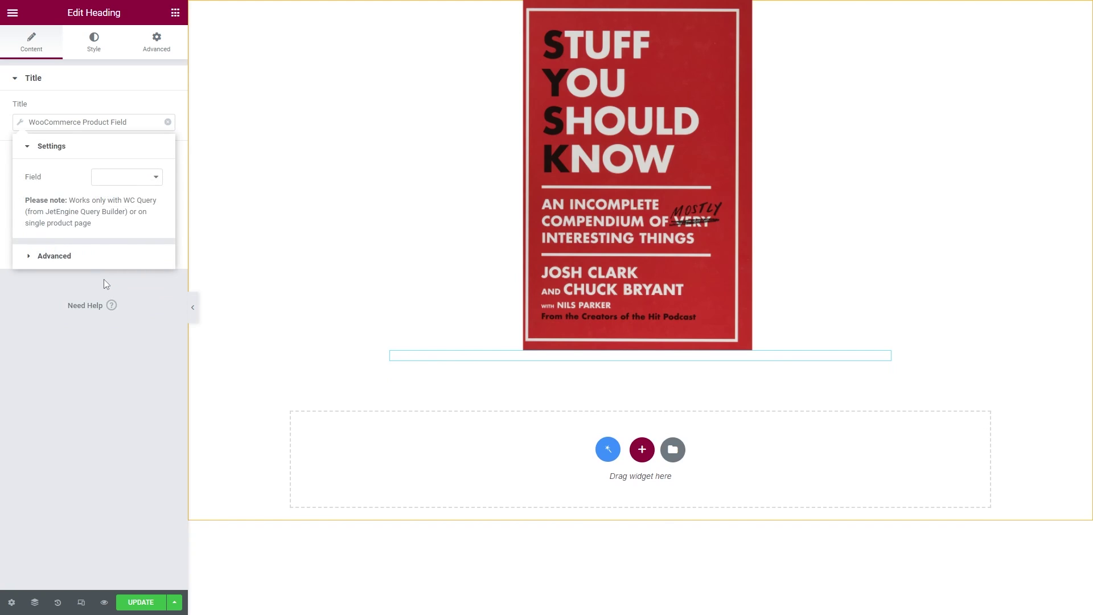
left_click(124, 176)
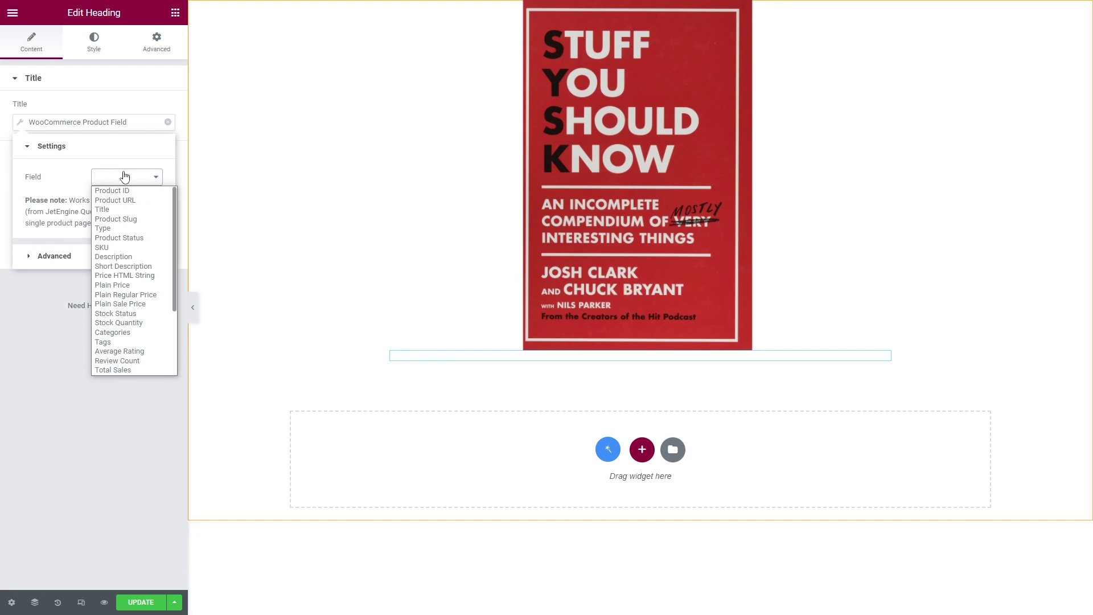
left_click(125, 211)
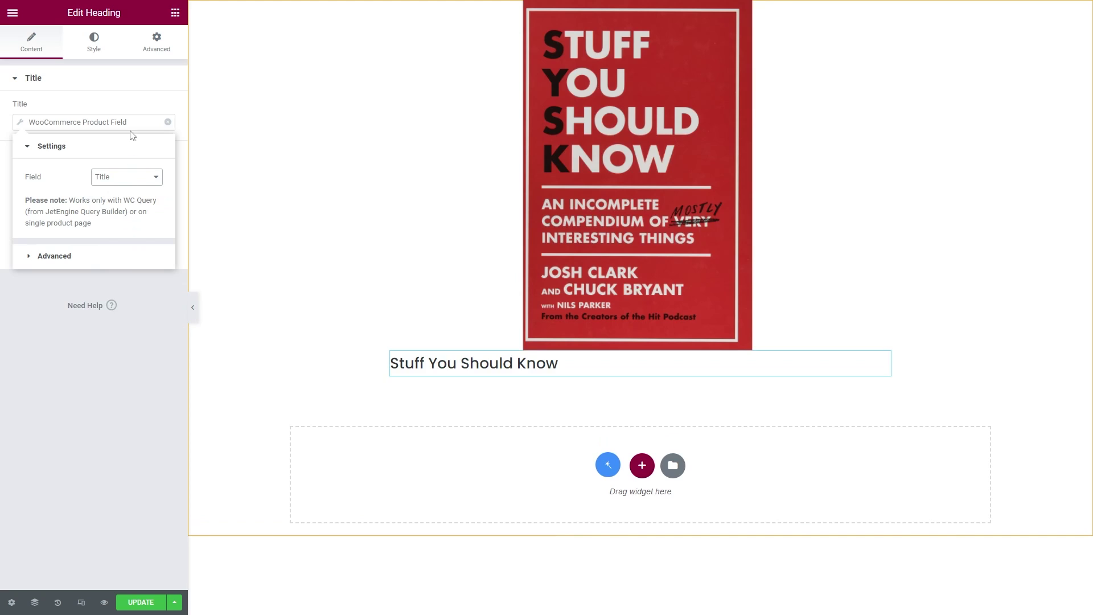
left_click(135, 106)
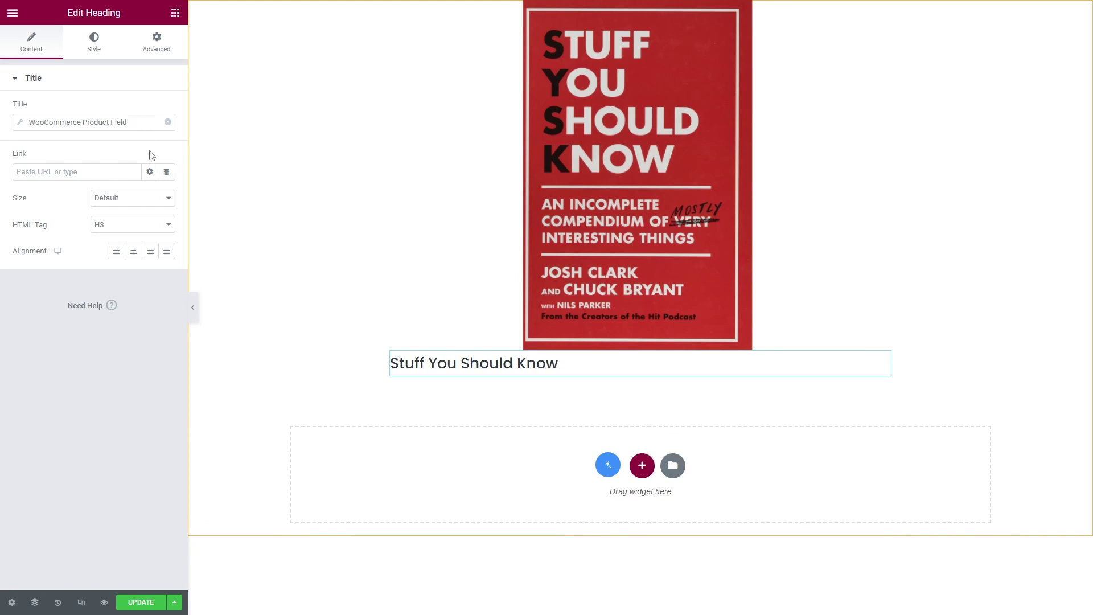
Link the heading through the WooCommerce Product Field dynamic tag, with Product URL as the field
left_click(166, 172)
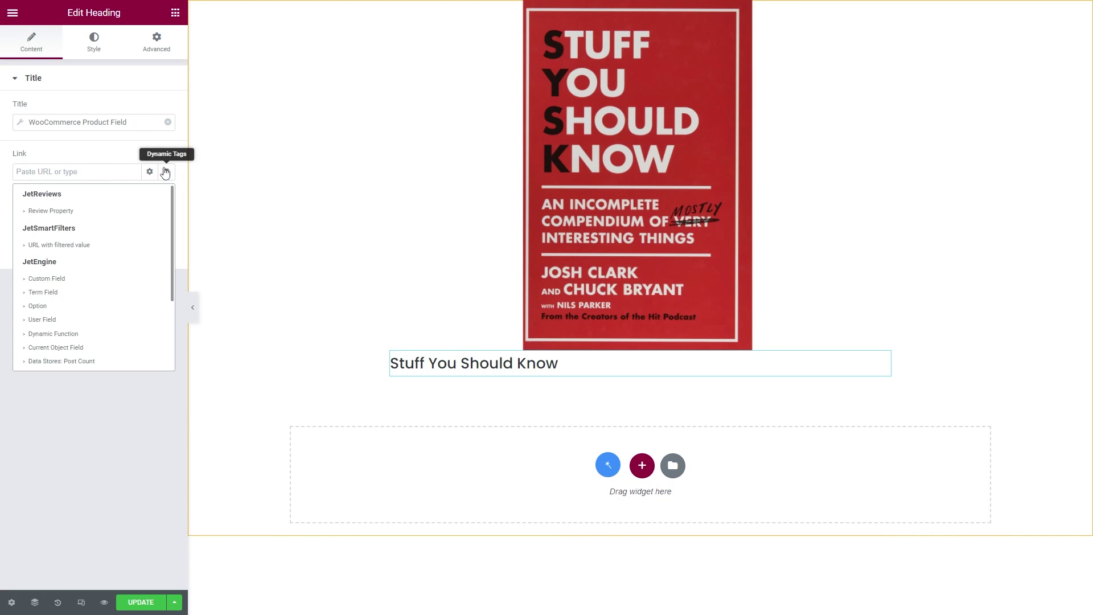
scroll(143, 225, "down", 2)
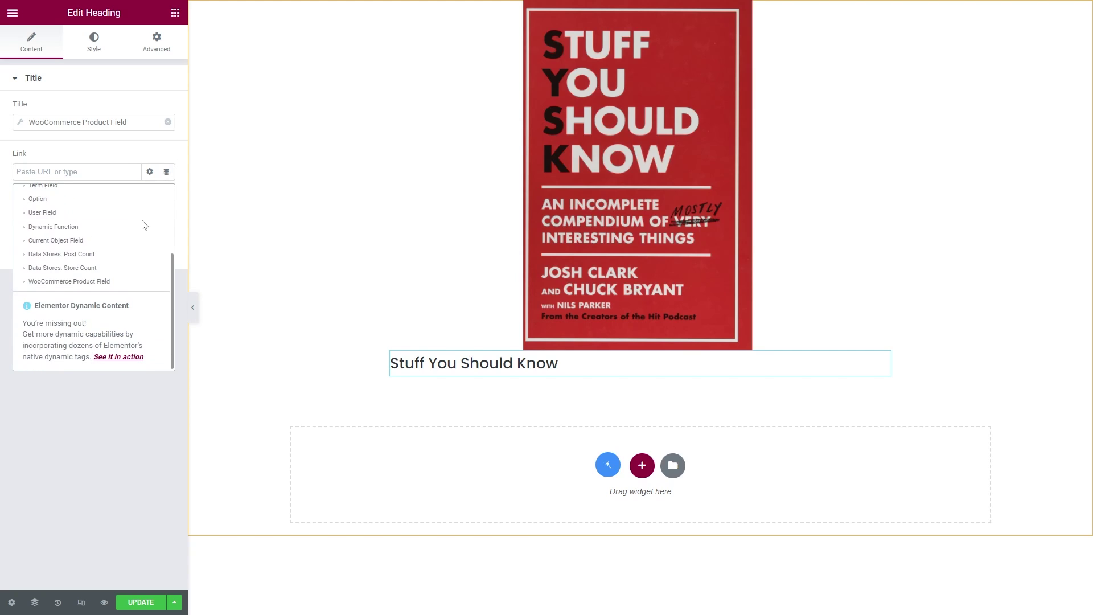
left_click(113, 282)
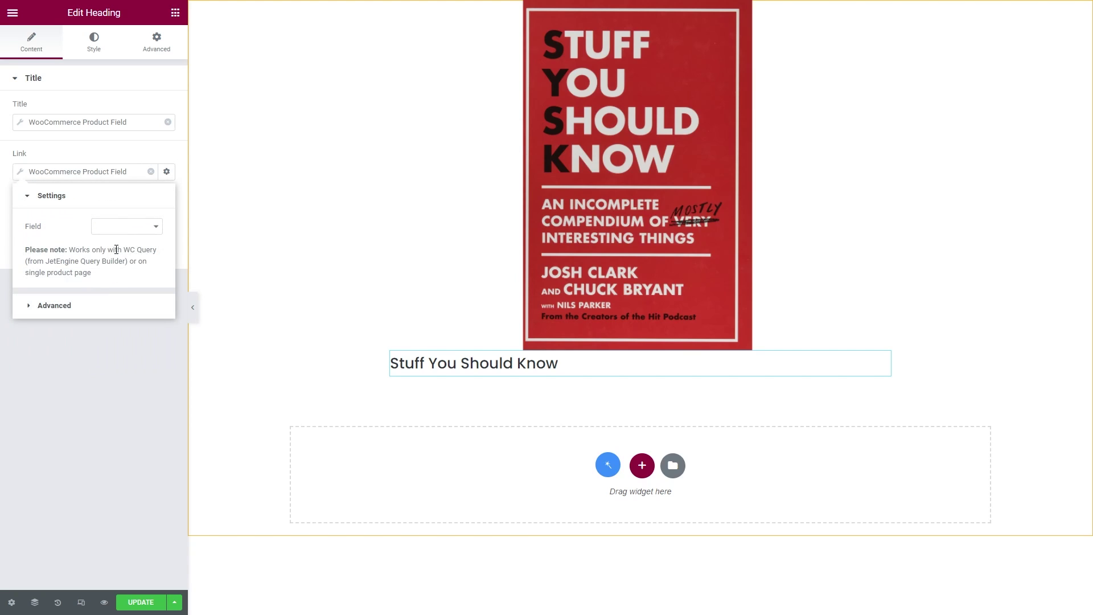
left_click(122, 226)
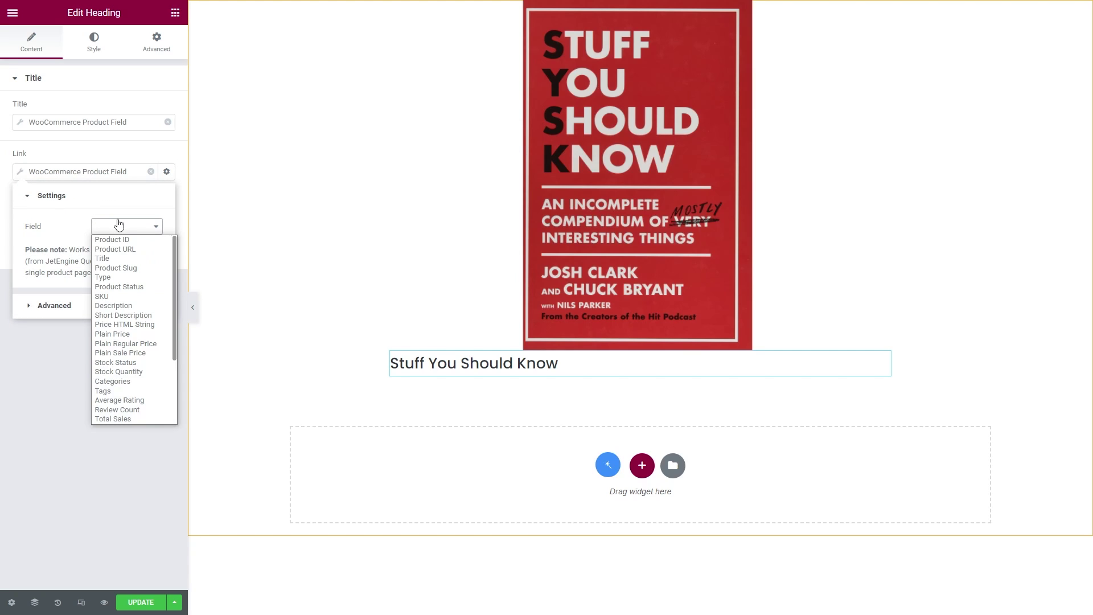
left_click(137, 250)
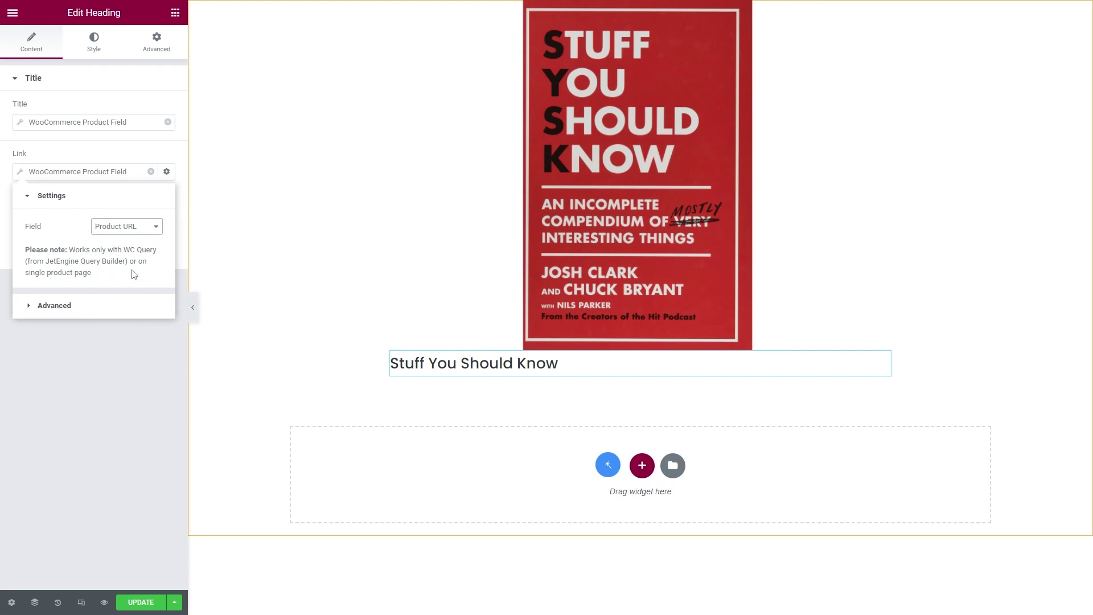
left_click(128, 332)
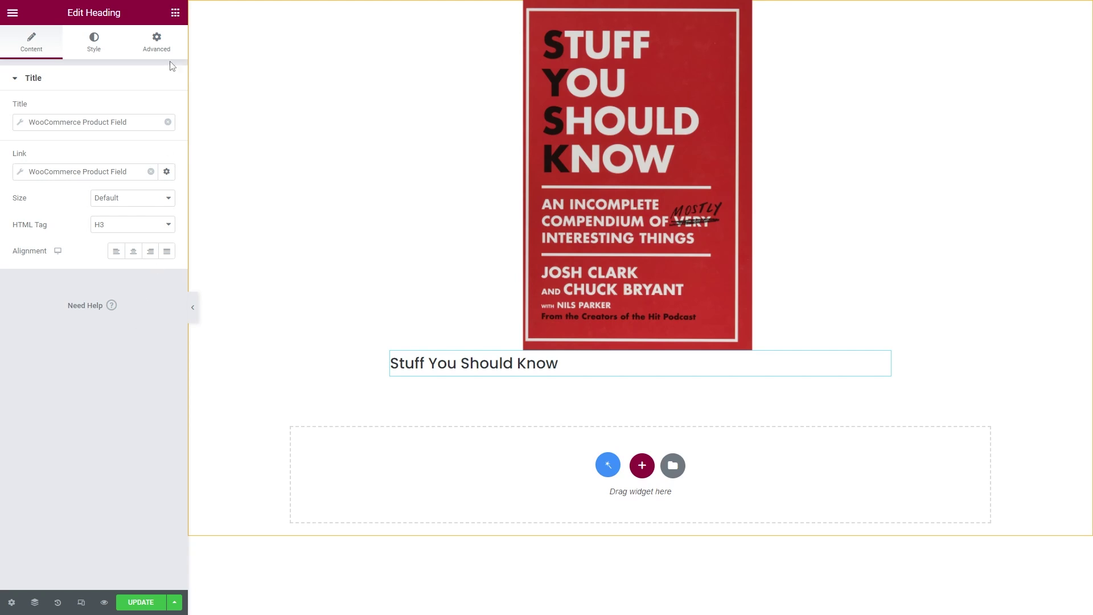
Add a Star Rating widget below the heading, taking its rating from the WooCommerce Product Field dynamic tag with the Average Rating field
left_click(175, 13)
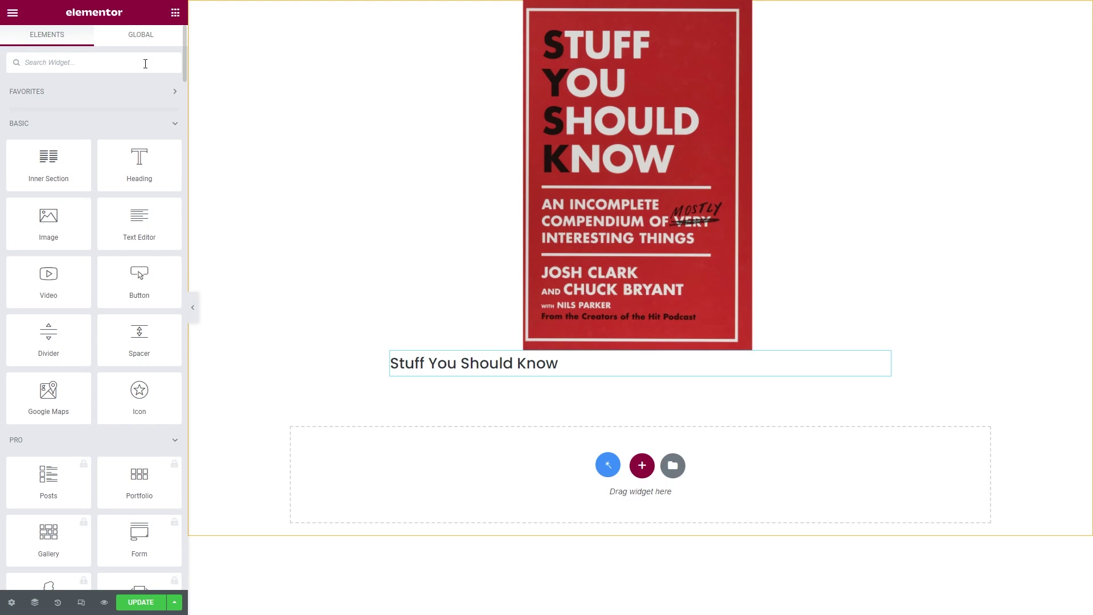
type("star")
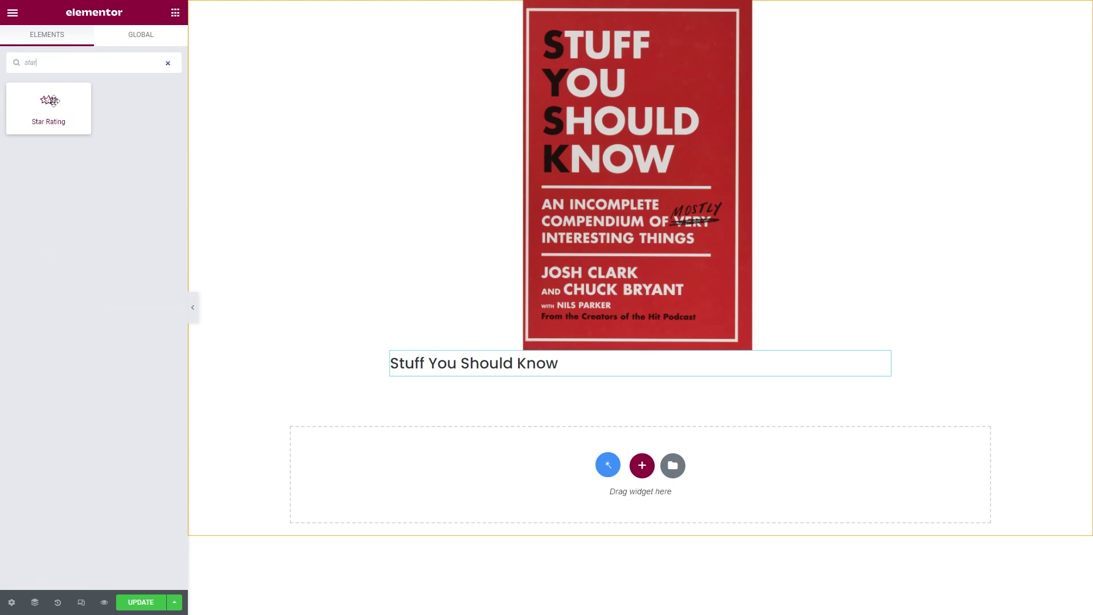
left_click_drag(50, 102, 461, 379)
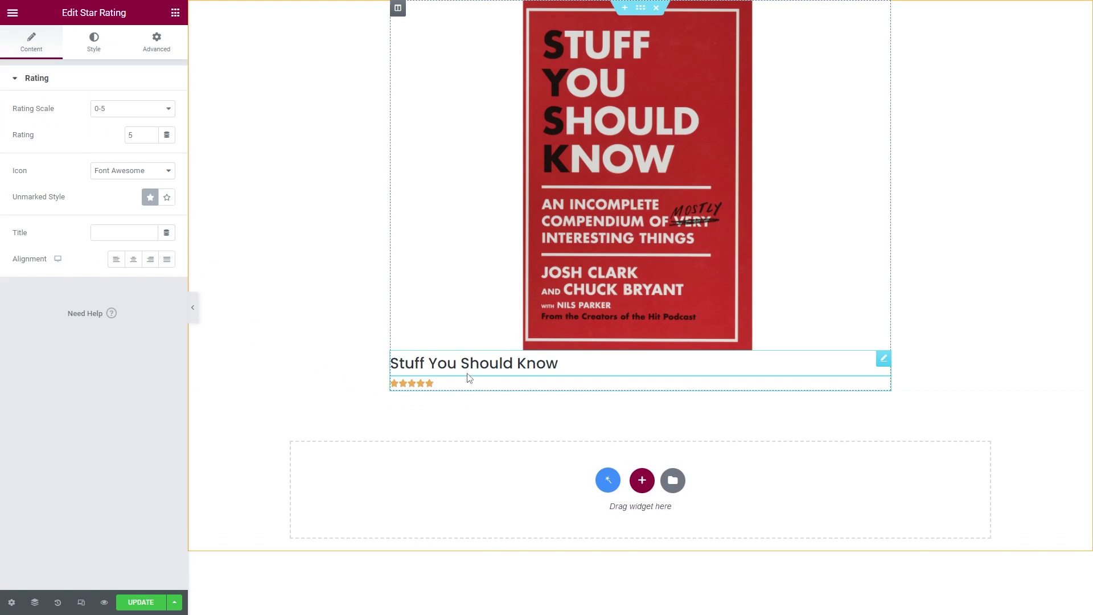
left_click(167, 136)
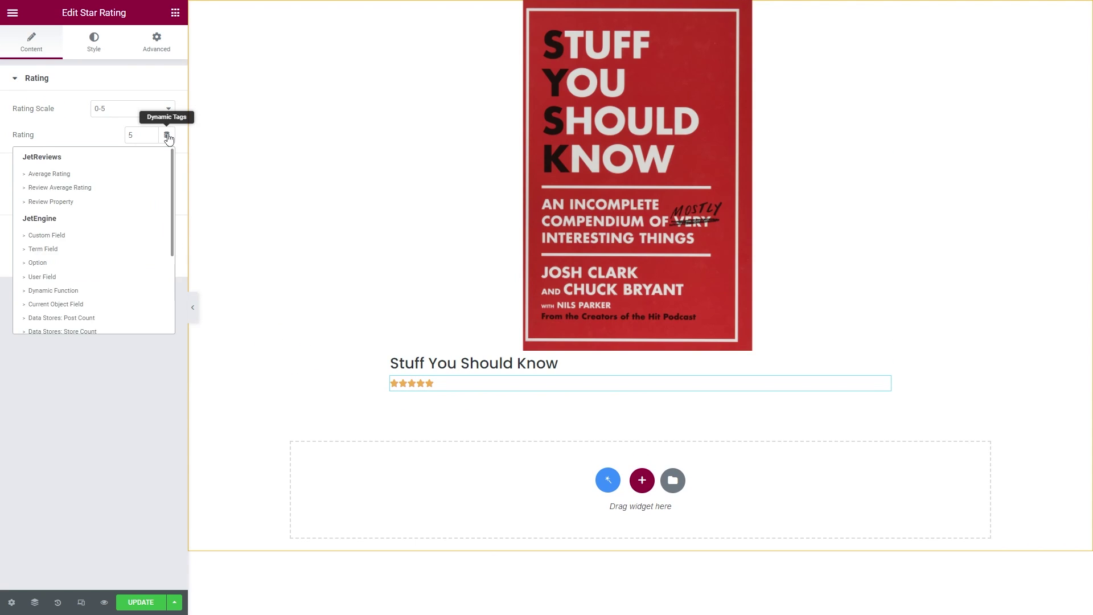
scroll(118, 254, "down", 5)
left_click(116, 236)
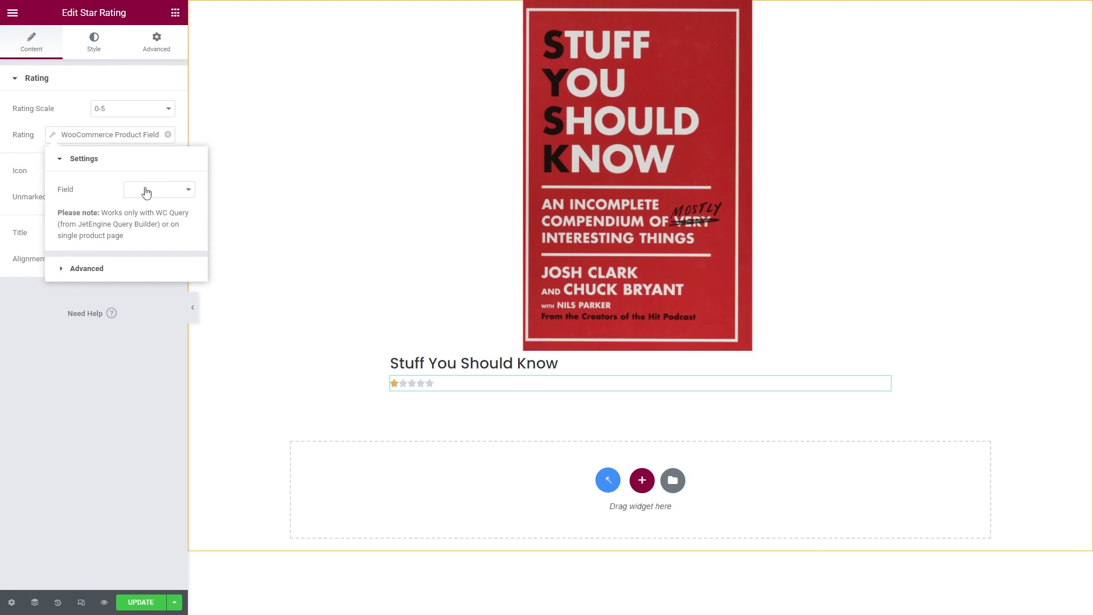
left_click(146, 193)
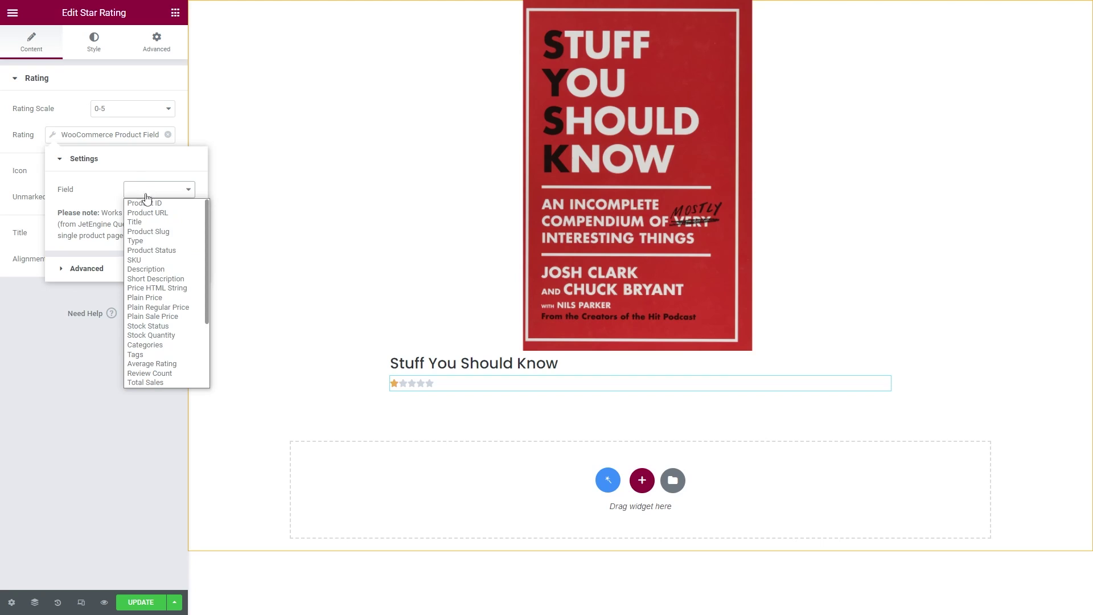
left_click(179, 367)
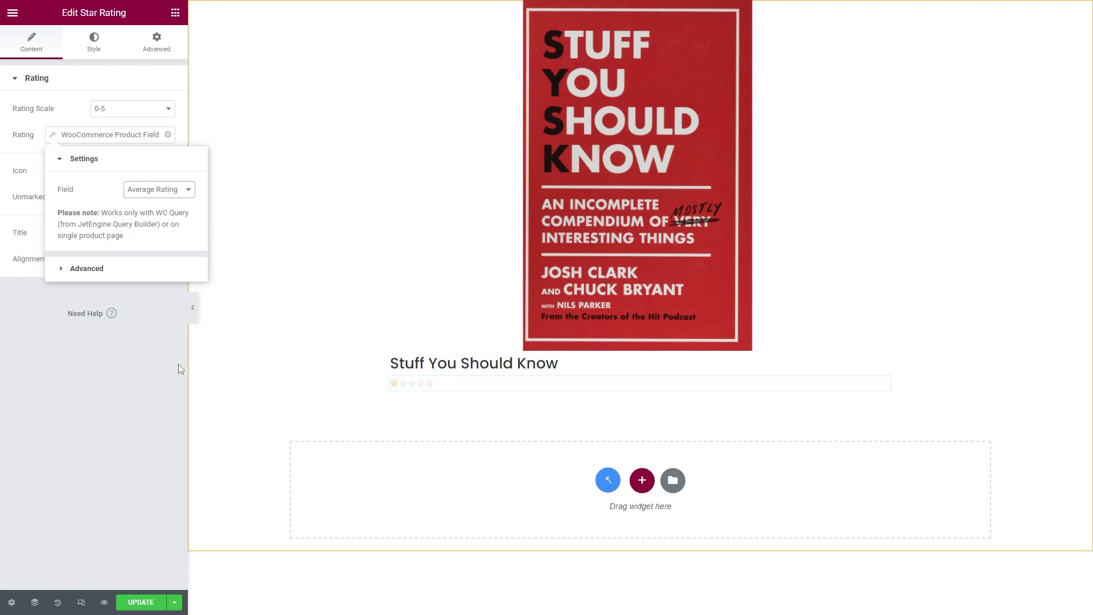
left_click(179, 366)
Add a Text Editor widget below the star rating, filled from the WooCommerce Product Field dynamic tag with the Price HTML String field
left_click(175, 12)
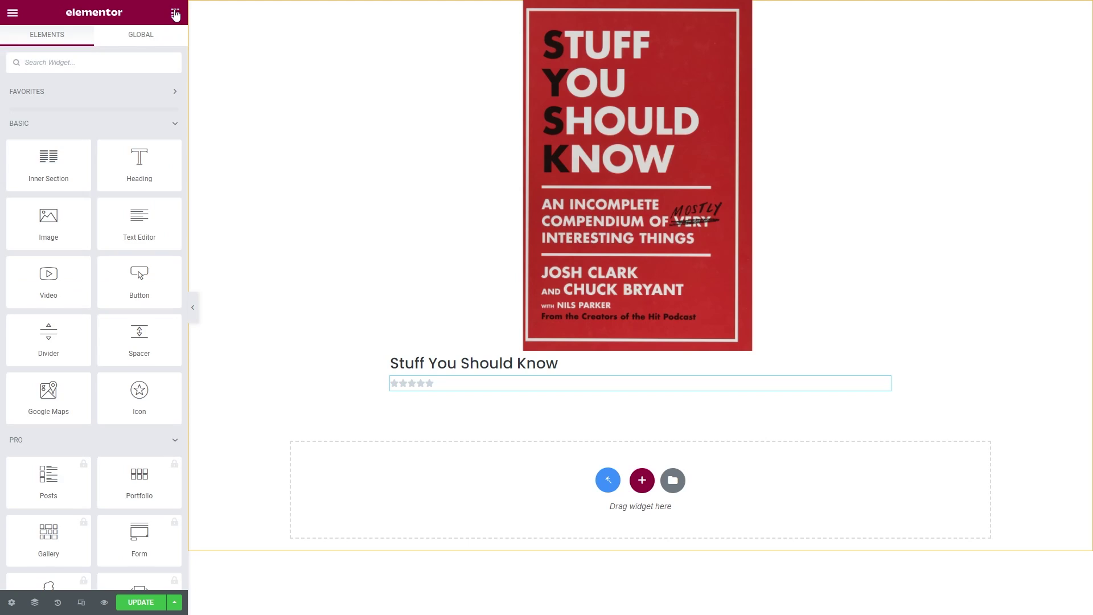
left_click_drag(139, 226, 455, 388)
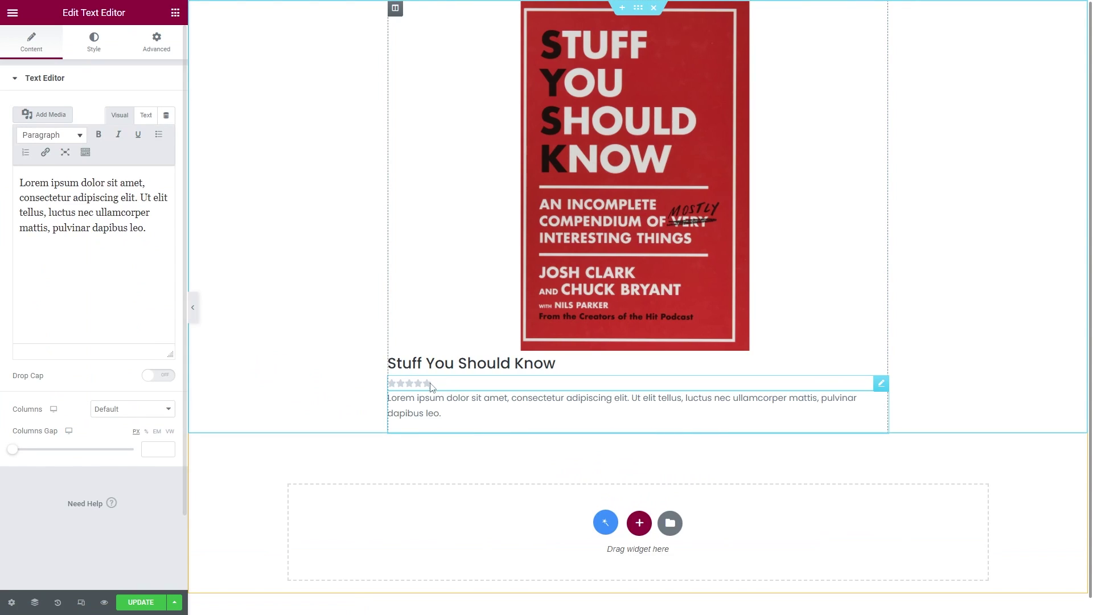
left_click(163, 116)
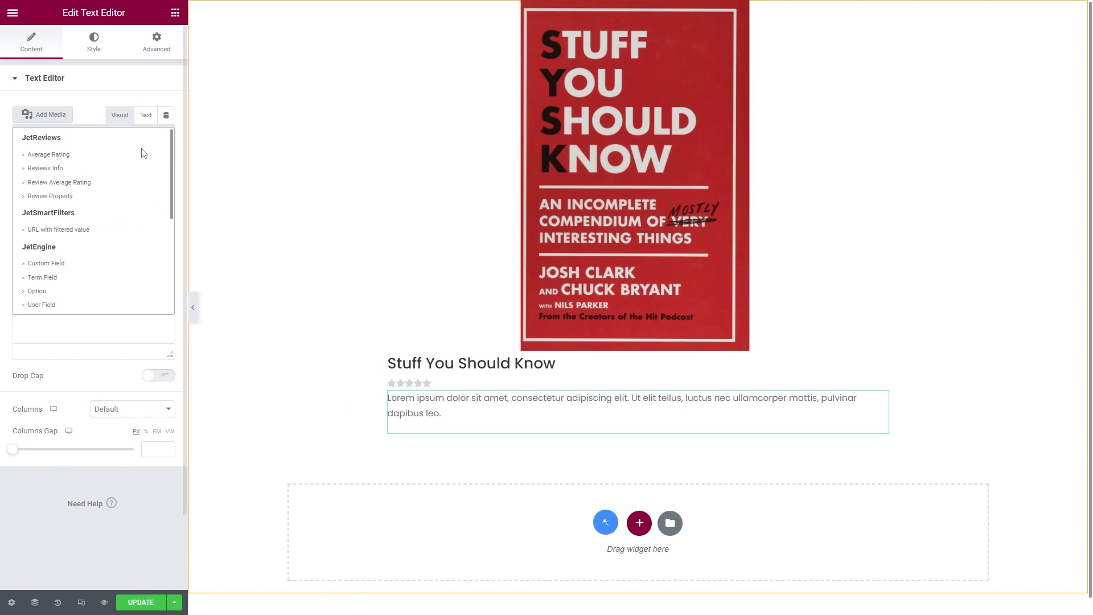
scroll(116, 214, "down", 3)
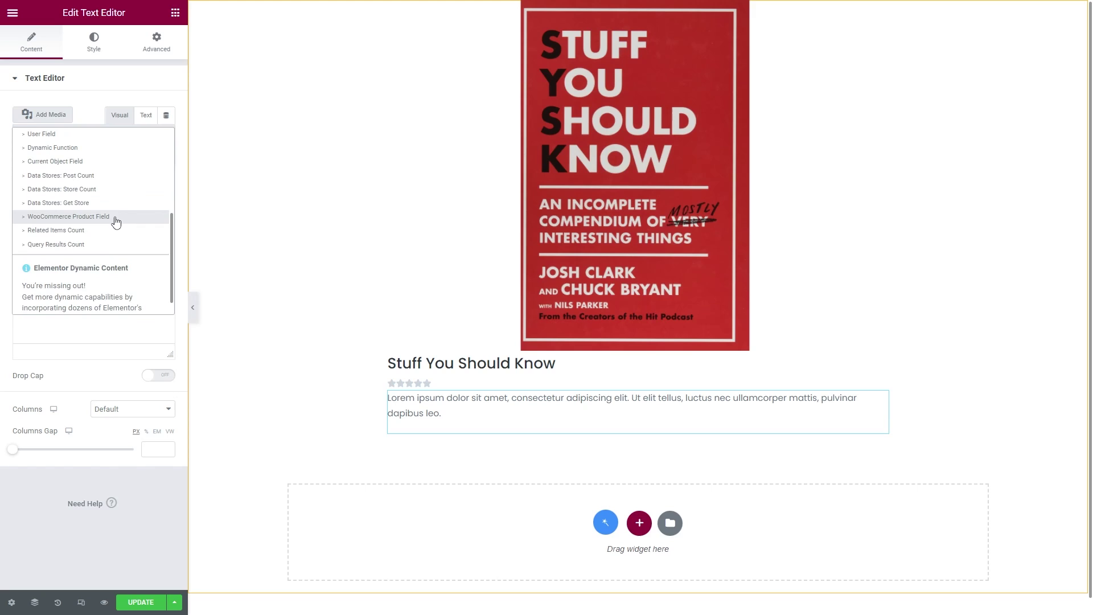
left_click(116, 217)
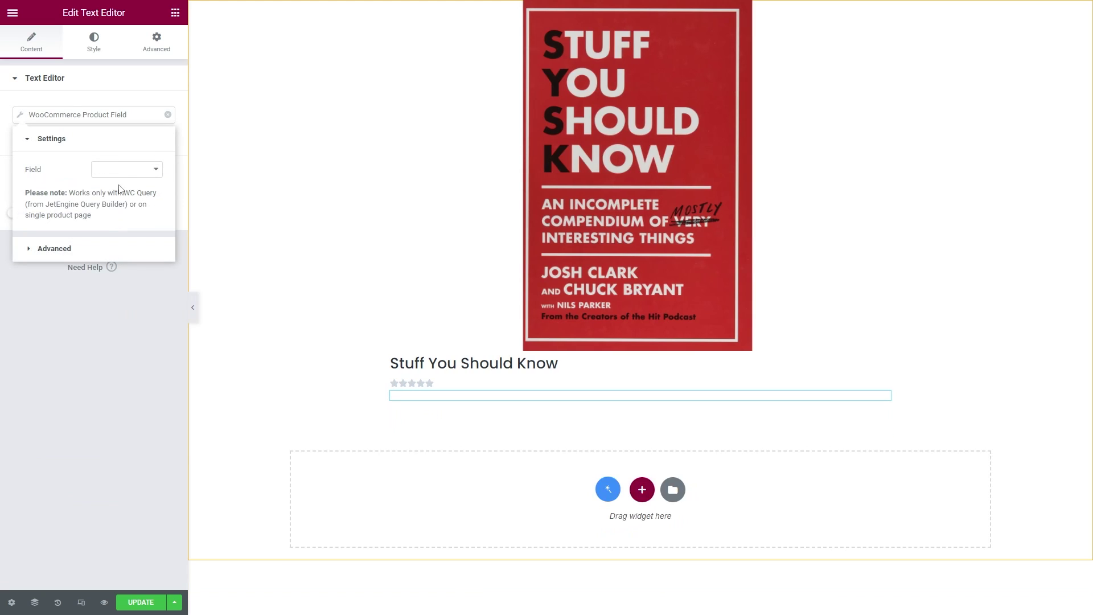
left_click(123, 169)
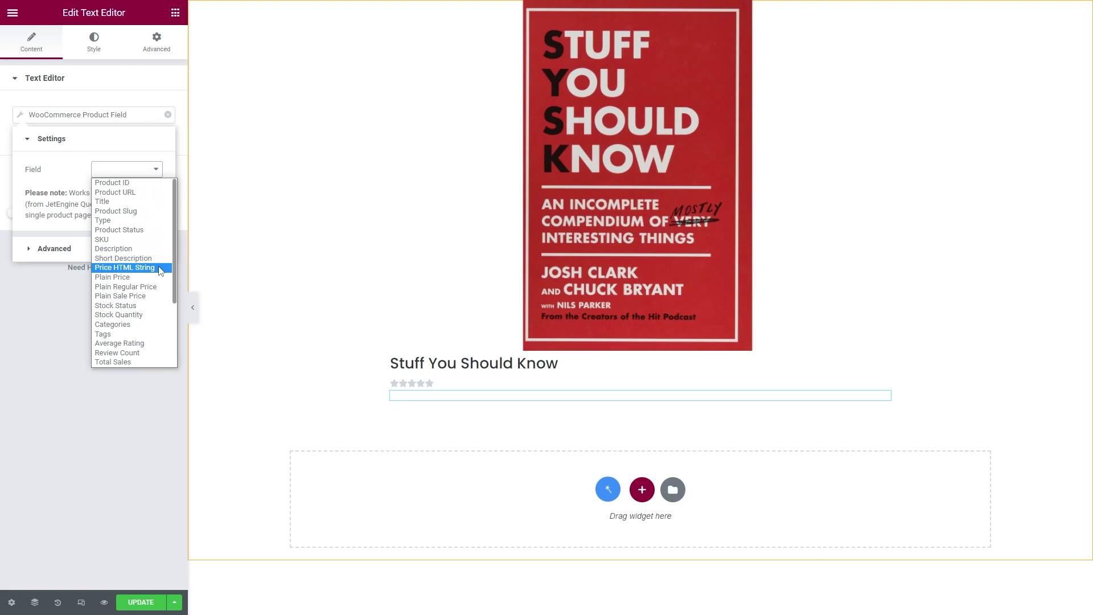
left_click(125, 267)
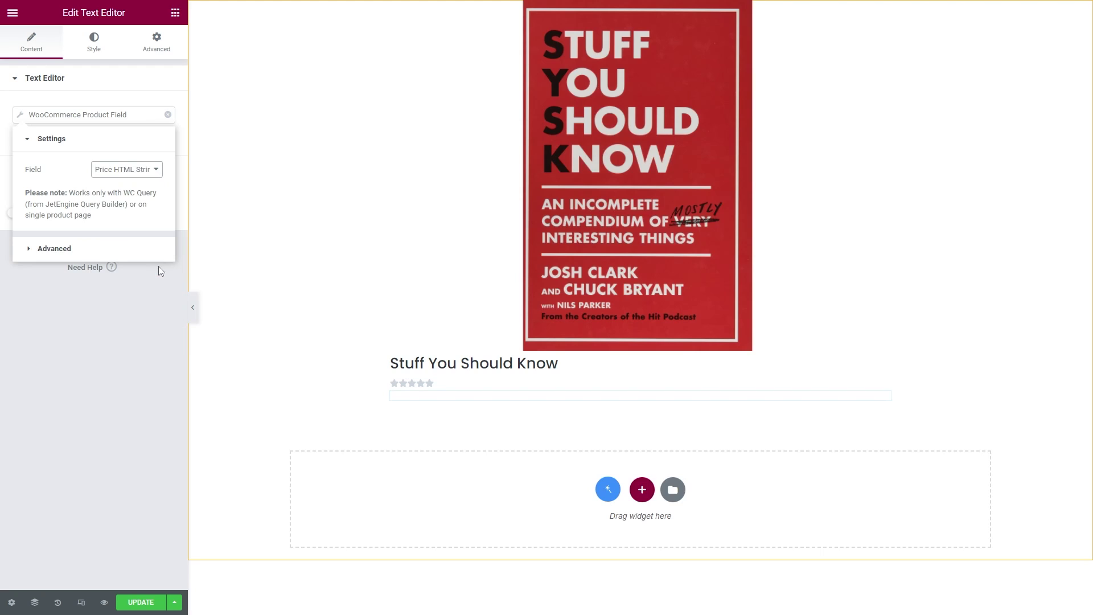
left_click(159, 267)
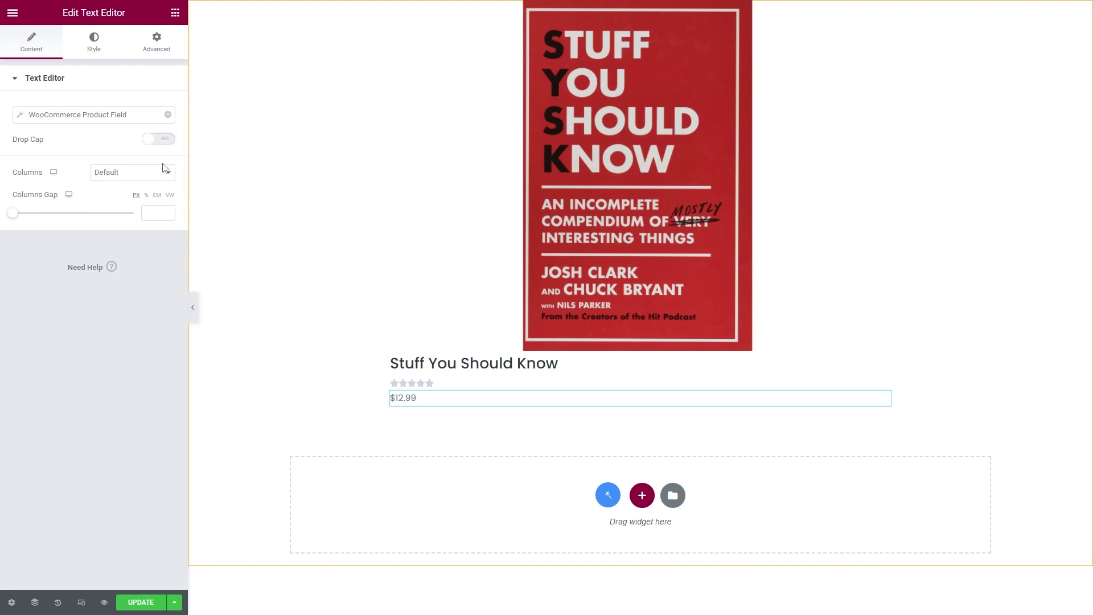
Add a Button widget below the price text and align it to the center
left_click(175, 13)
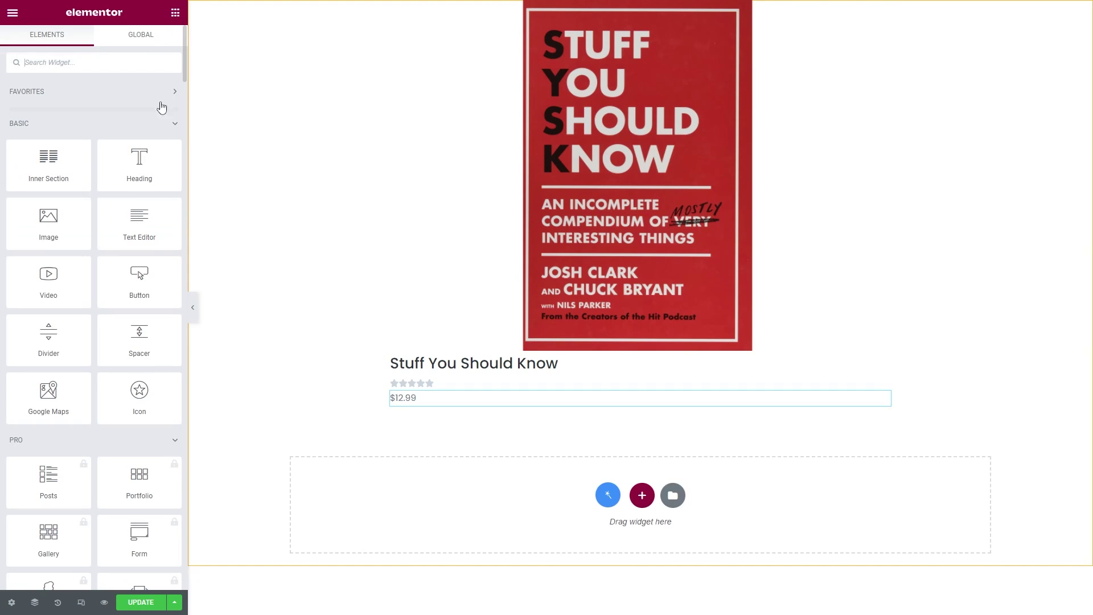
left_click_drag(139, 277, 452, 404)
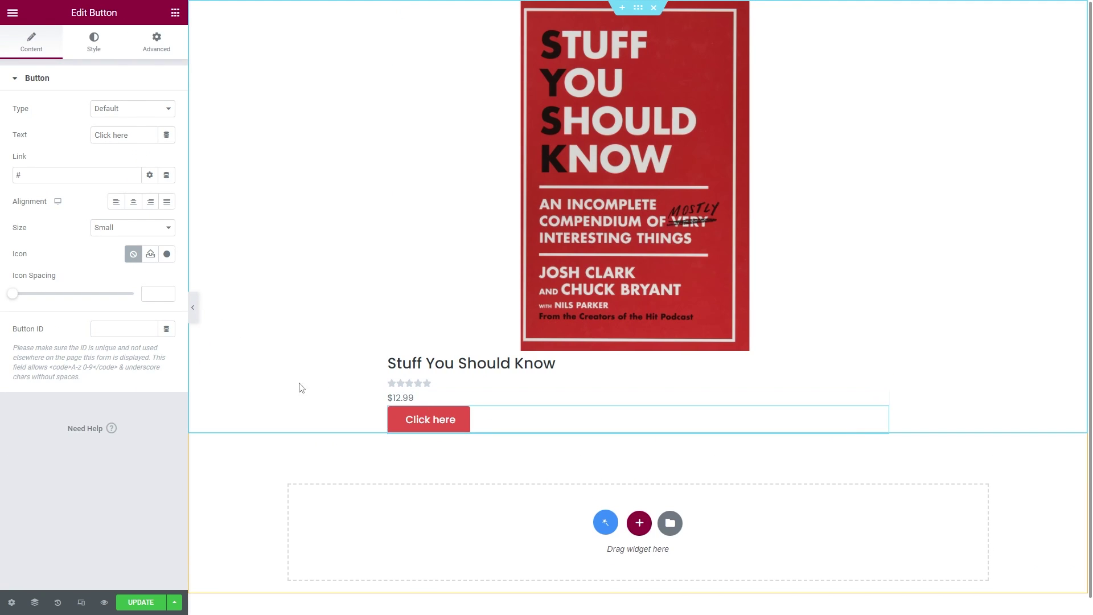
left_click(133, 203)
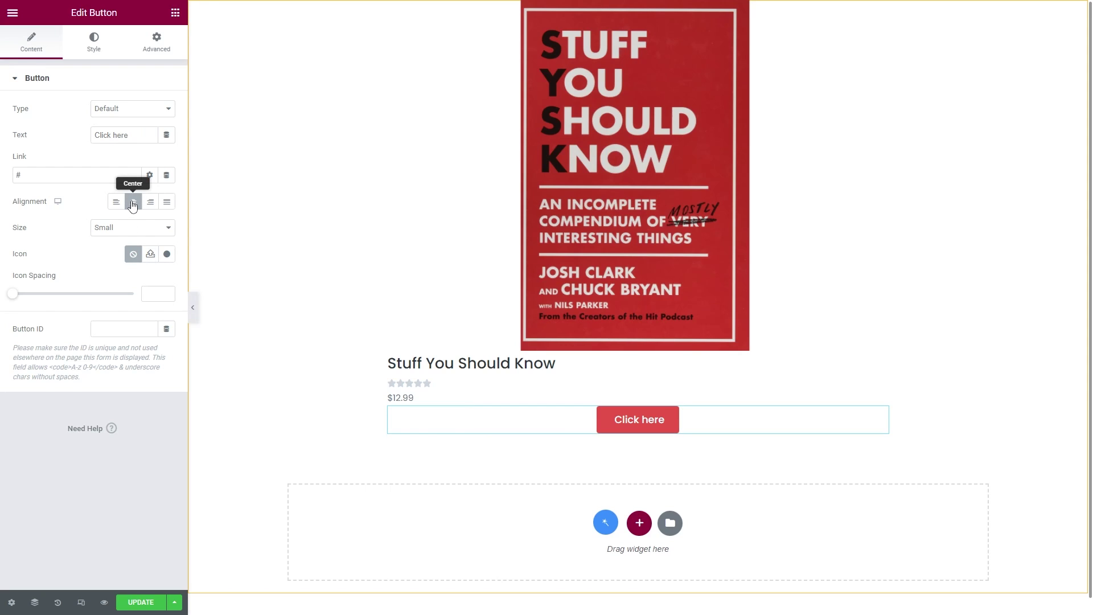
Fill the button's text from the WooCommerce Product Field dynamic tag, with Add to Cart Text as the field
left_click(166, 135)
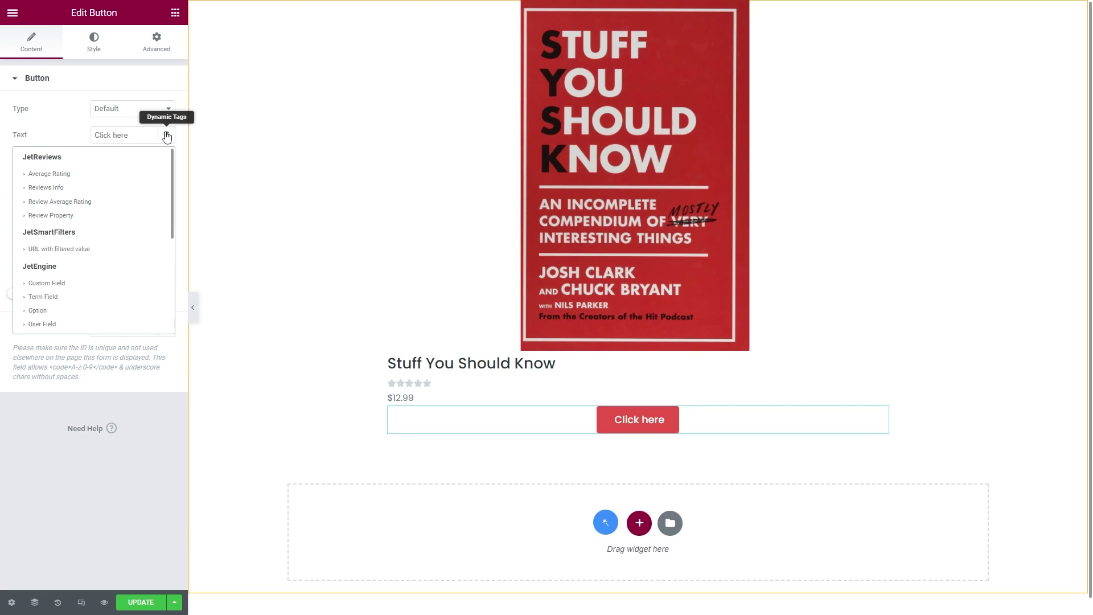
scroll(128, 236, "down", 2)
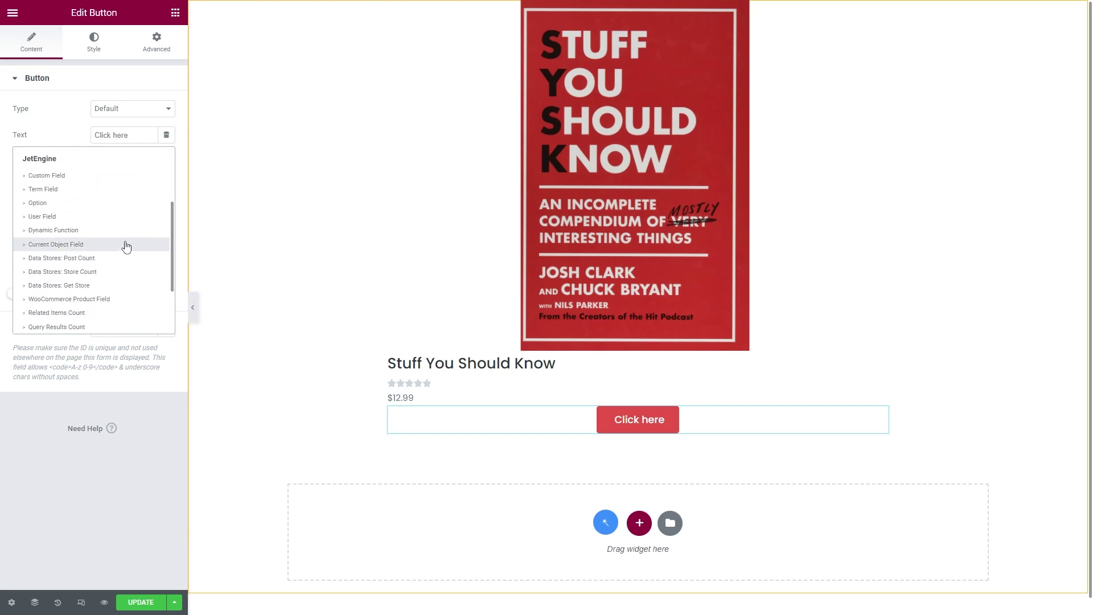
left_click(106, 293)
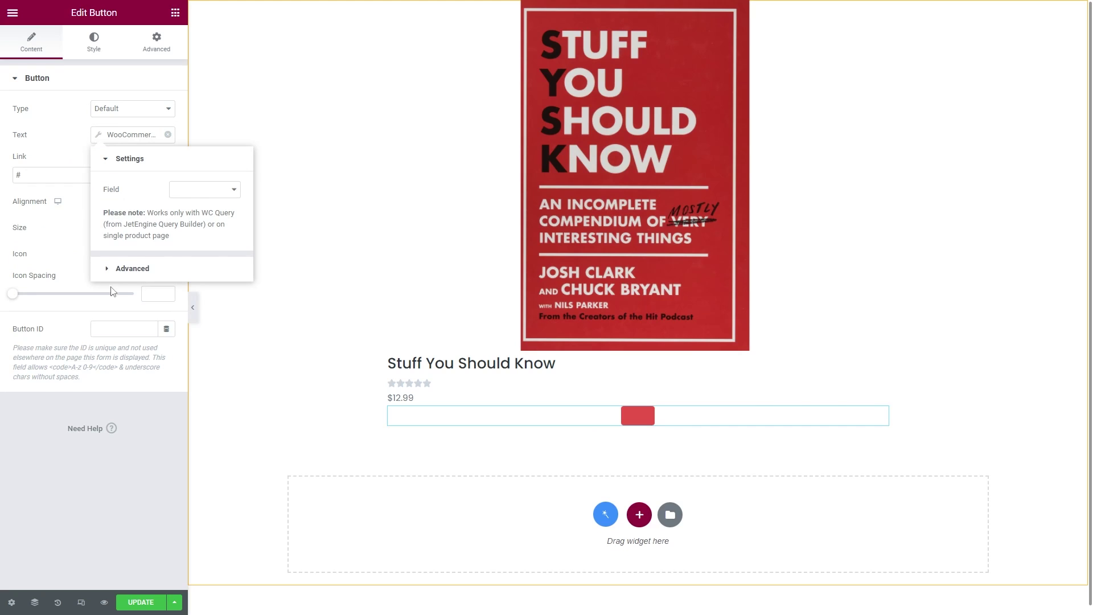
left_click(190, 190)
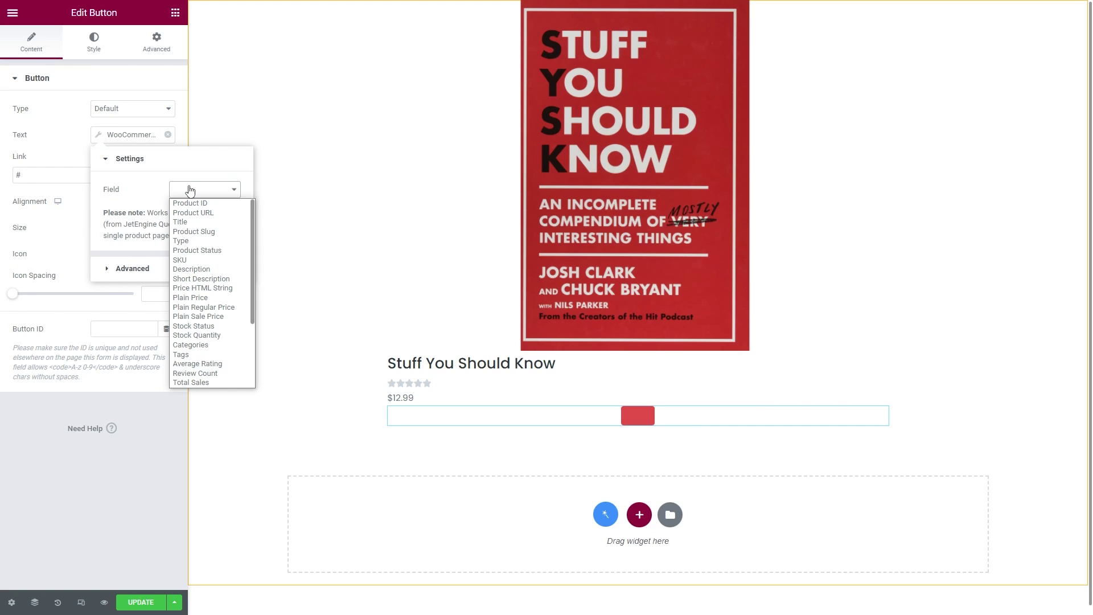
scroll(199, 239, "down", 3)
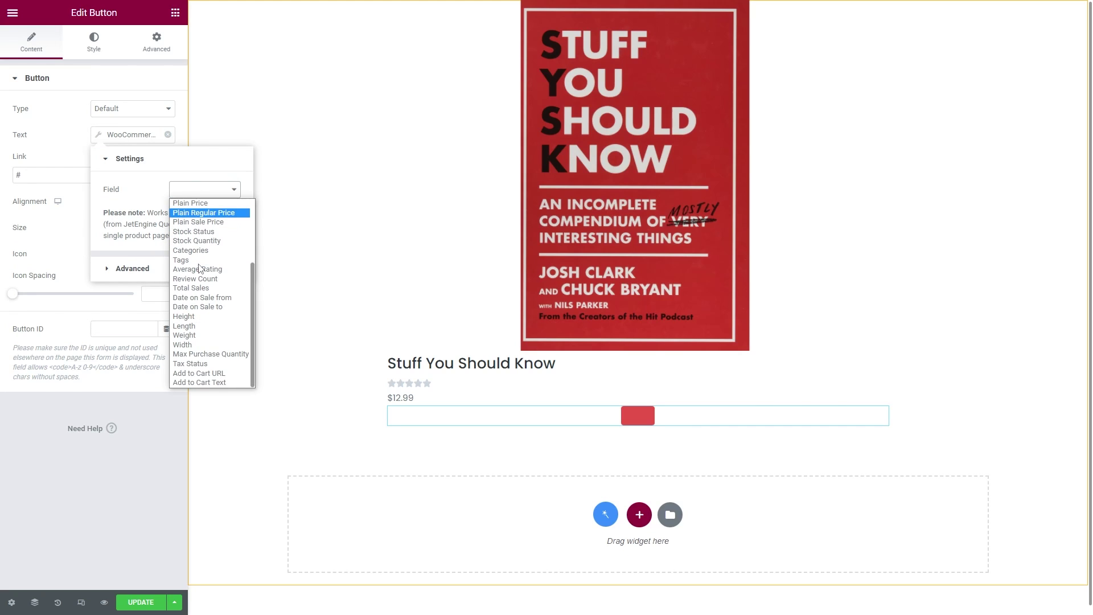
left_click(234, 382)
left_click(66, 158)
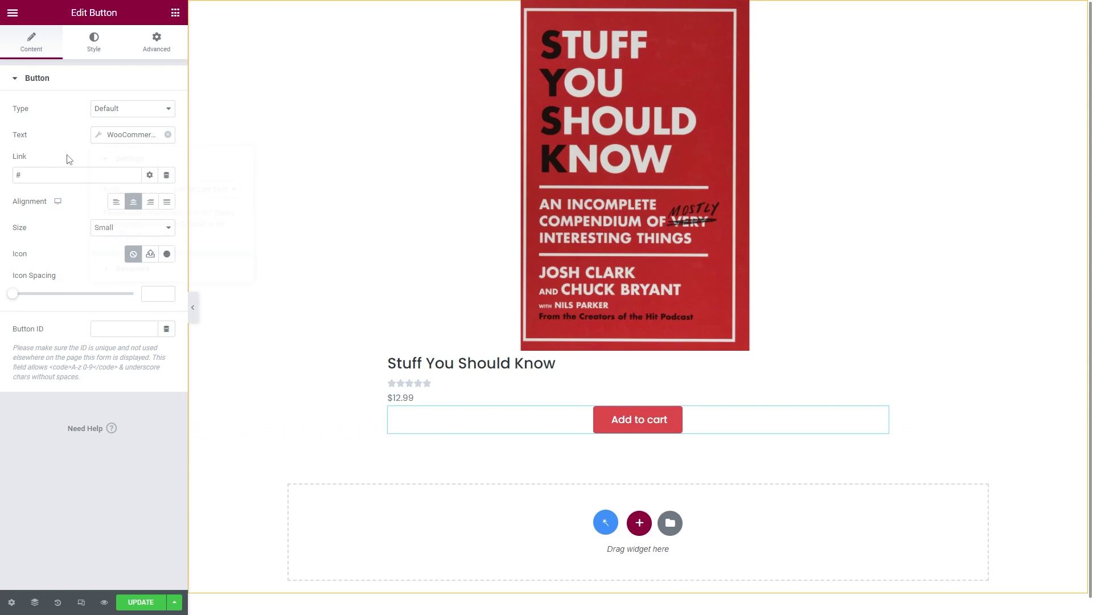
Link the button through the WooCommerce Product Field dynamic tag, with Add to Cart URL as the field
left_click(166, 175)
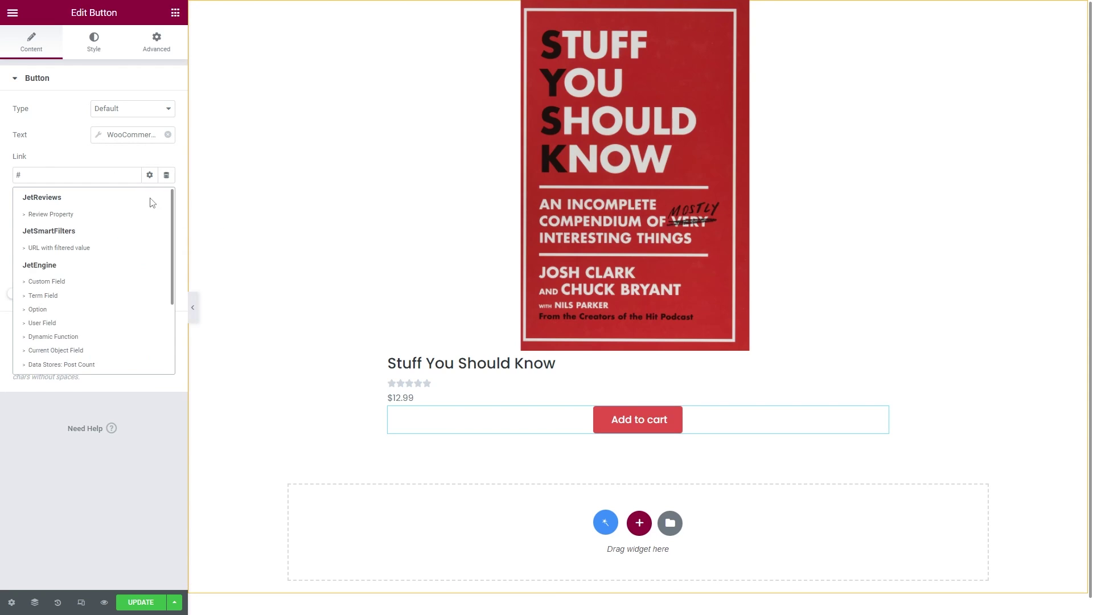
scroll(118, 269, "down", 2)
left_click(117, 288)
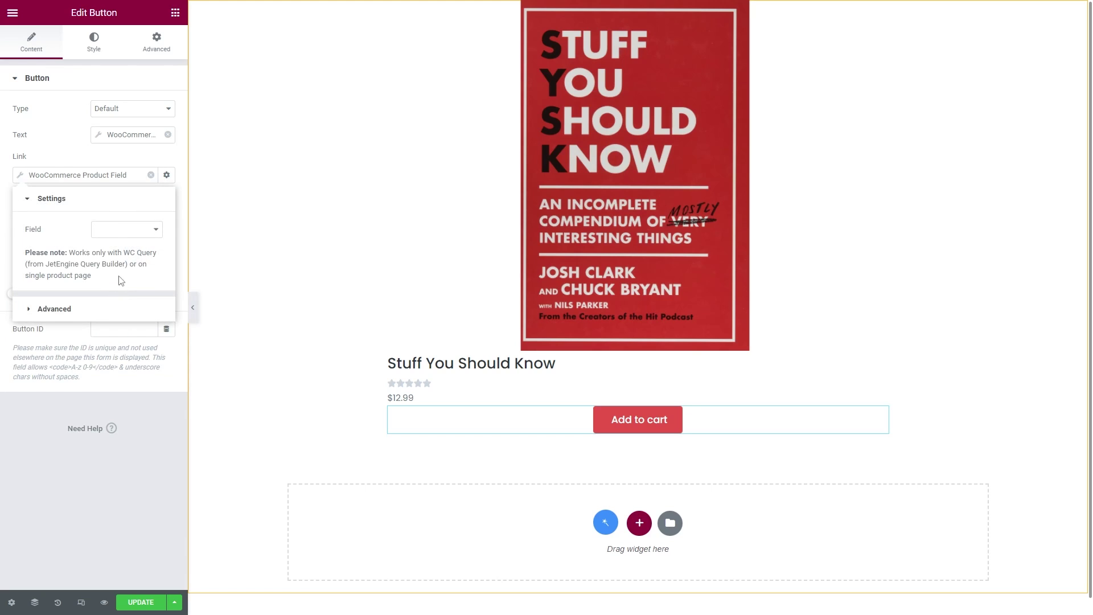
left_click(130, 229)
scroll(130, 285, "down", 3)
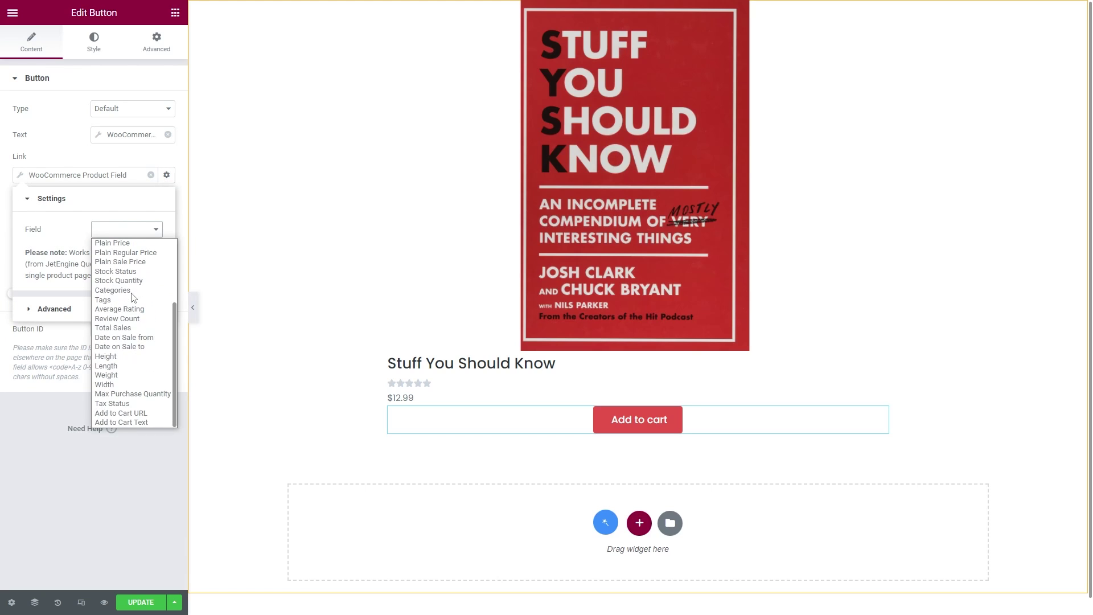
left_click(150, 413)
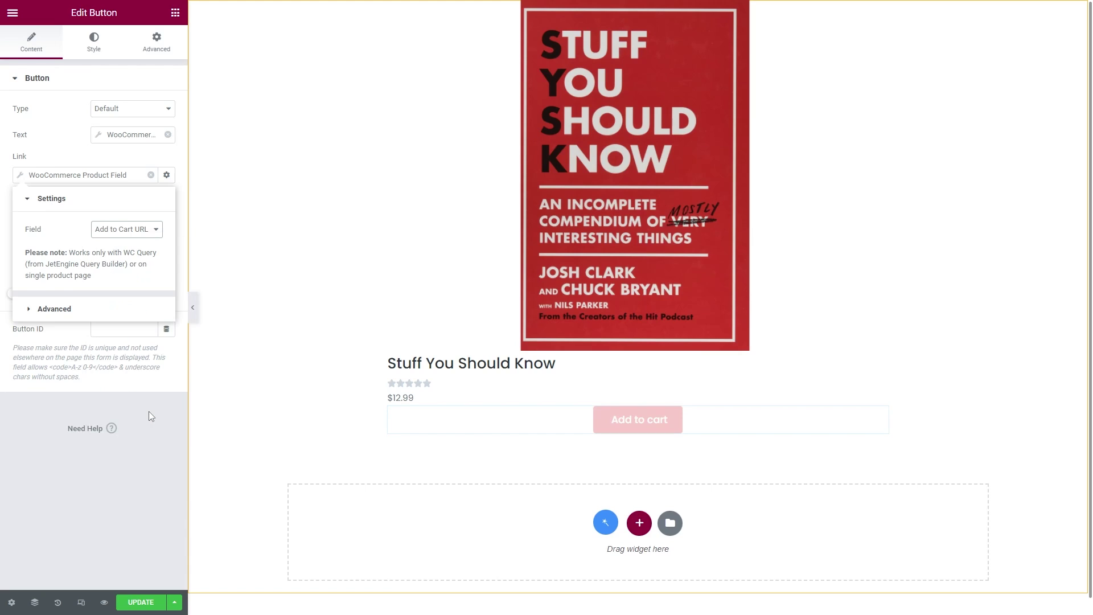
left_click(149, 411)
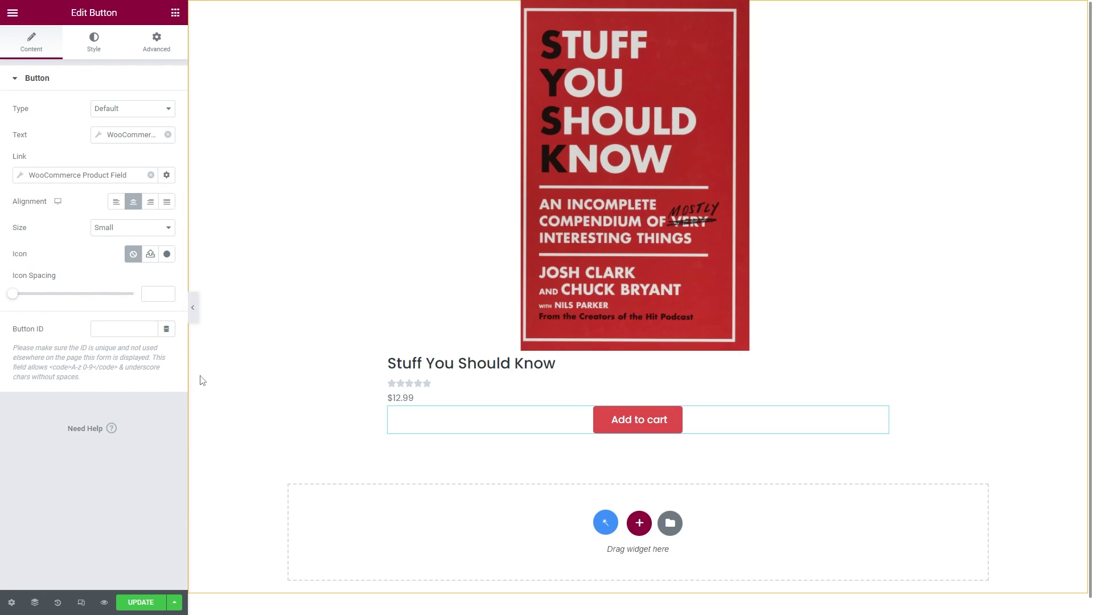
Save the styled listing item and leave its editor, returning to the Listing Items overview in the WordPress admin
left_click(421, 220)
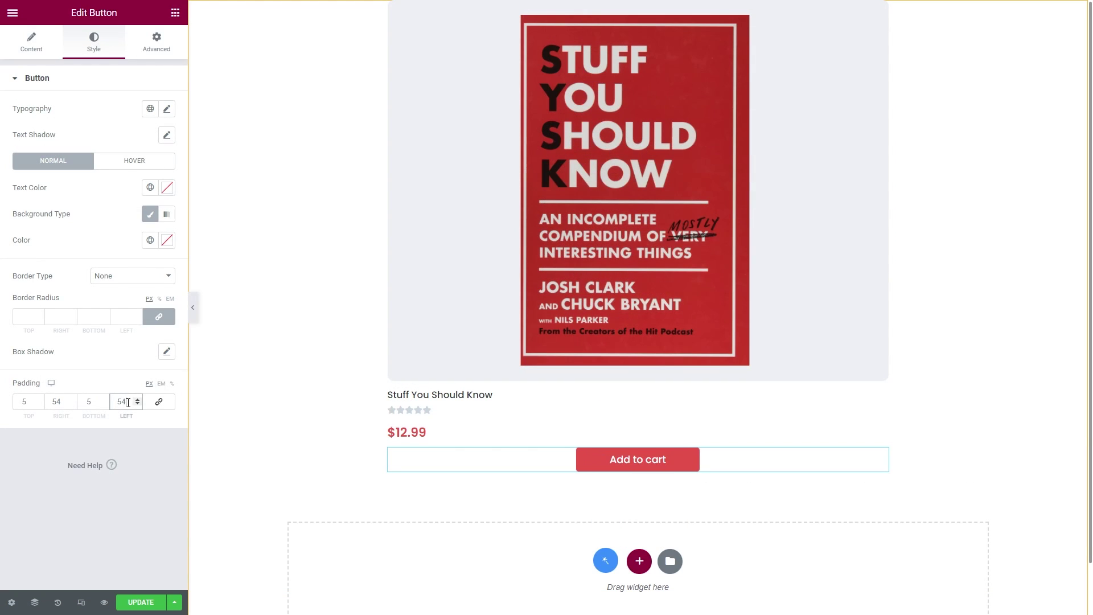
left_click(146, 602)
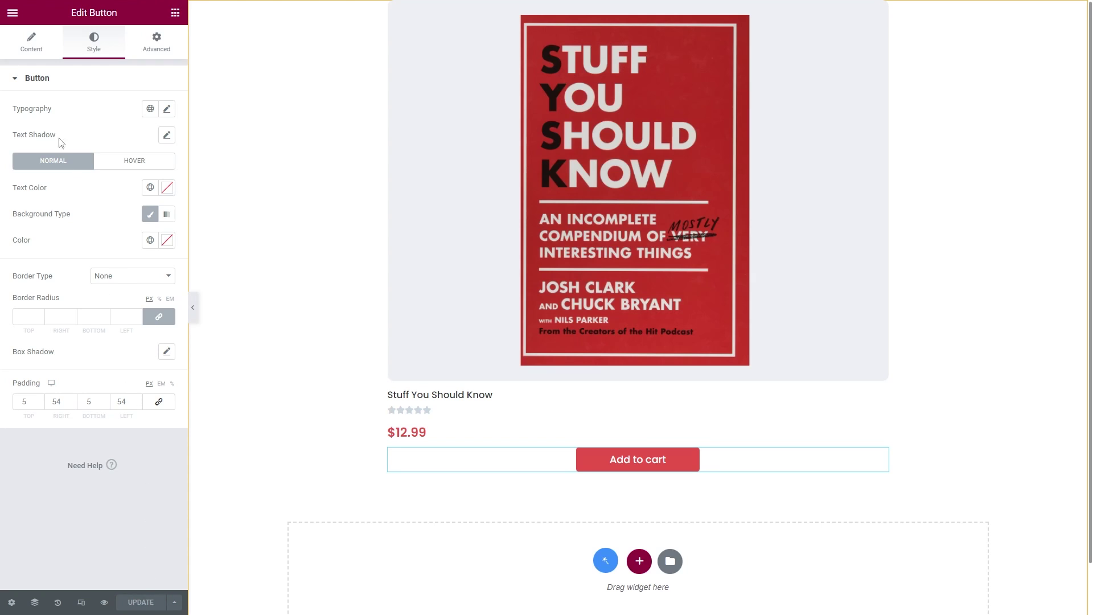
left_click(13, 12)
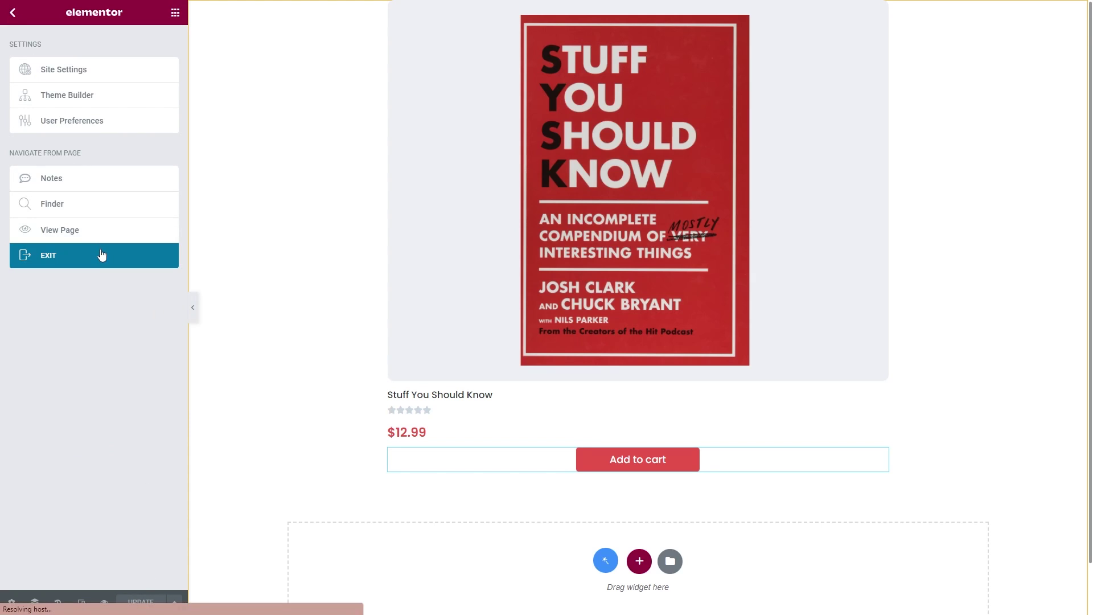
left_click(101, 253)
left_click(20, 20)
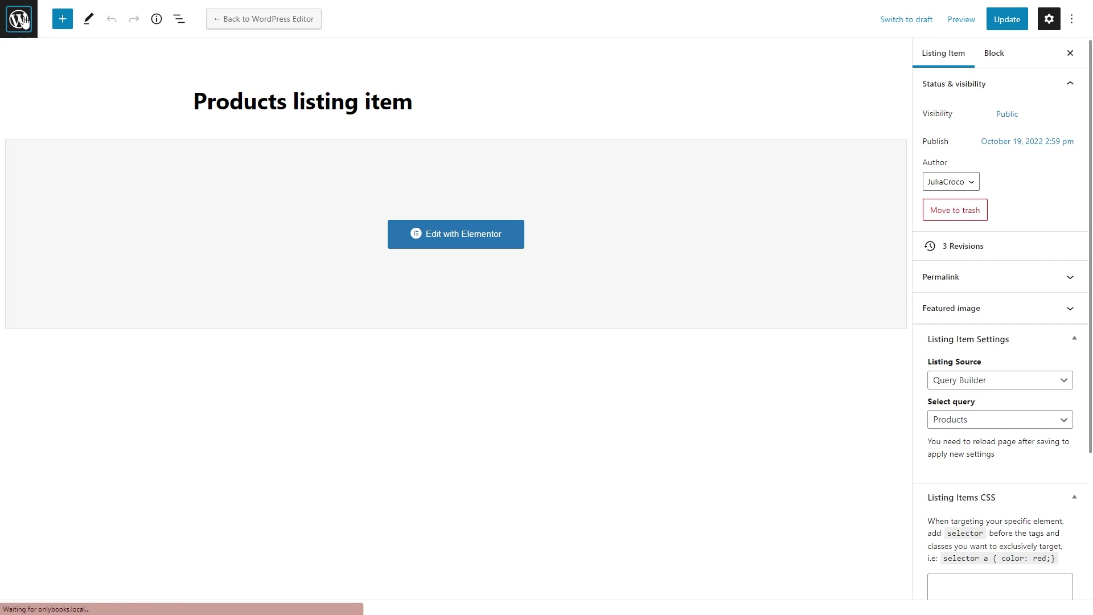
Create a new page titled "Listing grid with products" and open it for editing in Elementor
mouse_move(54, 111)
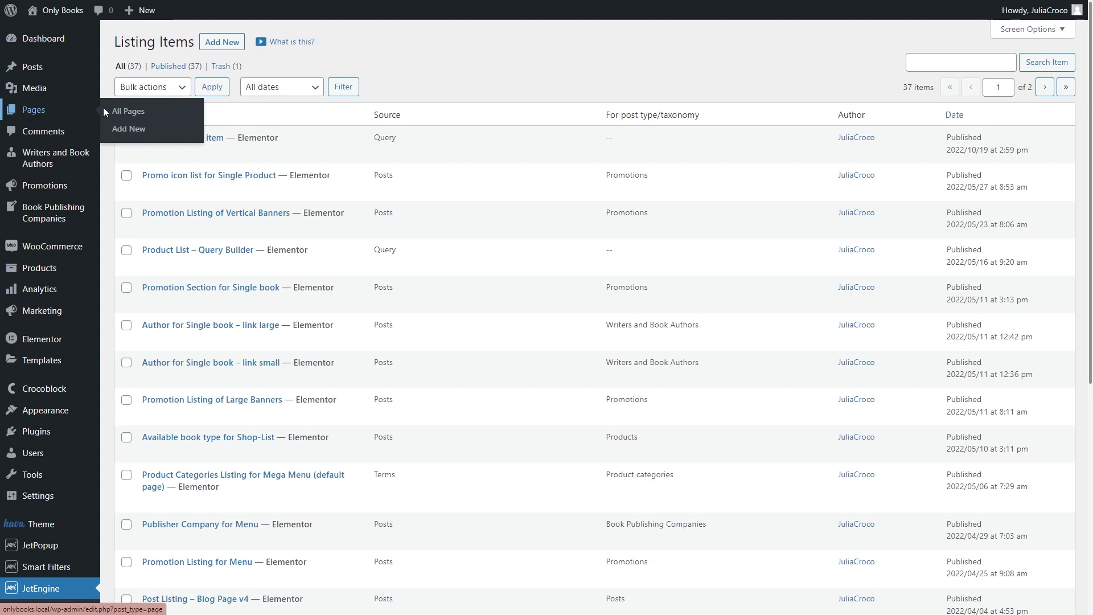
left_click(156, 110)
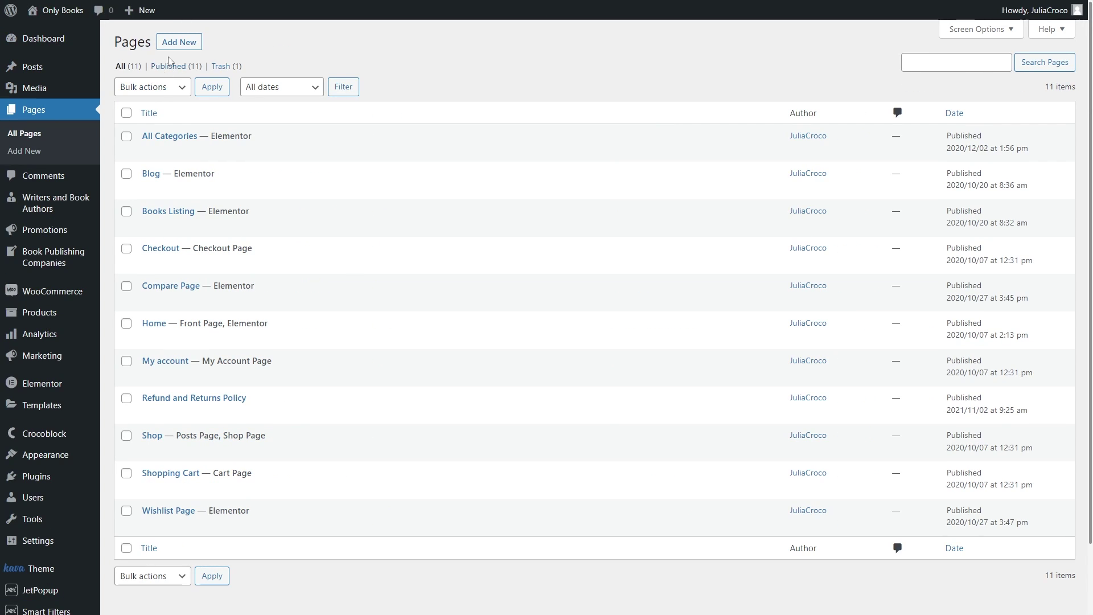
left_click(179, 41)
type("Lis")
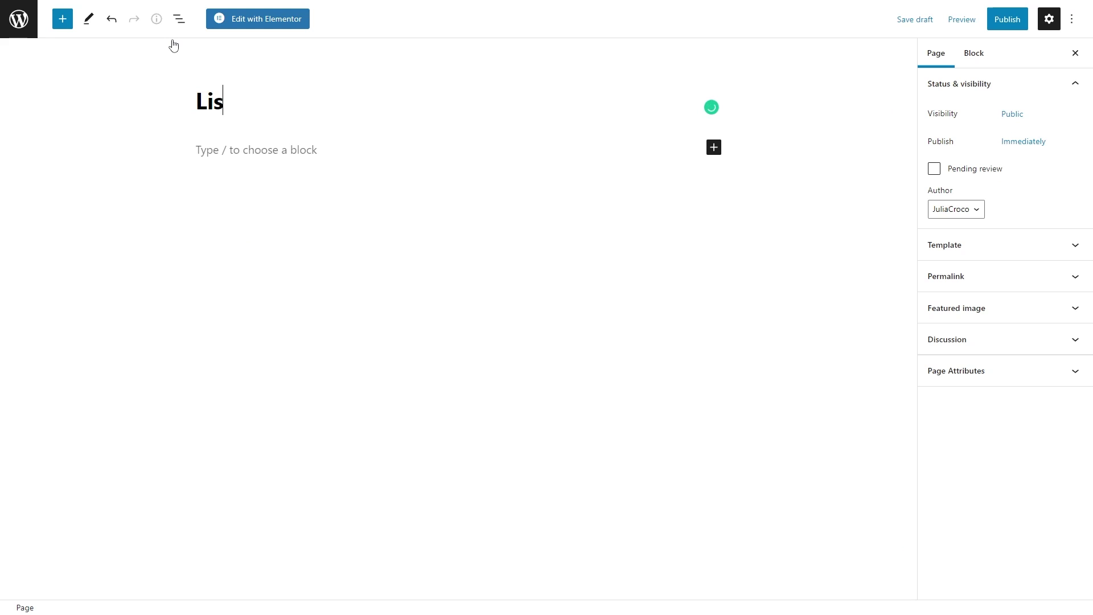
type("ting grid with products")
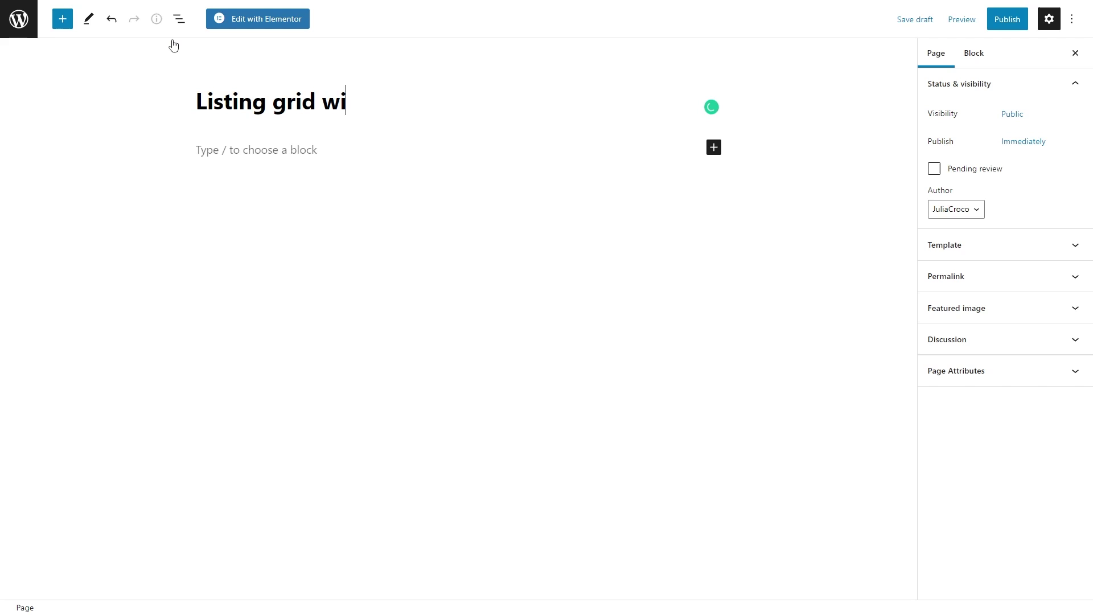
left_click(262, 21)
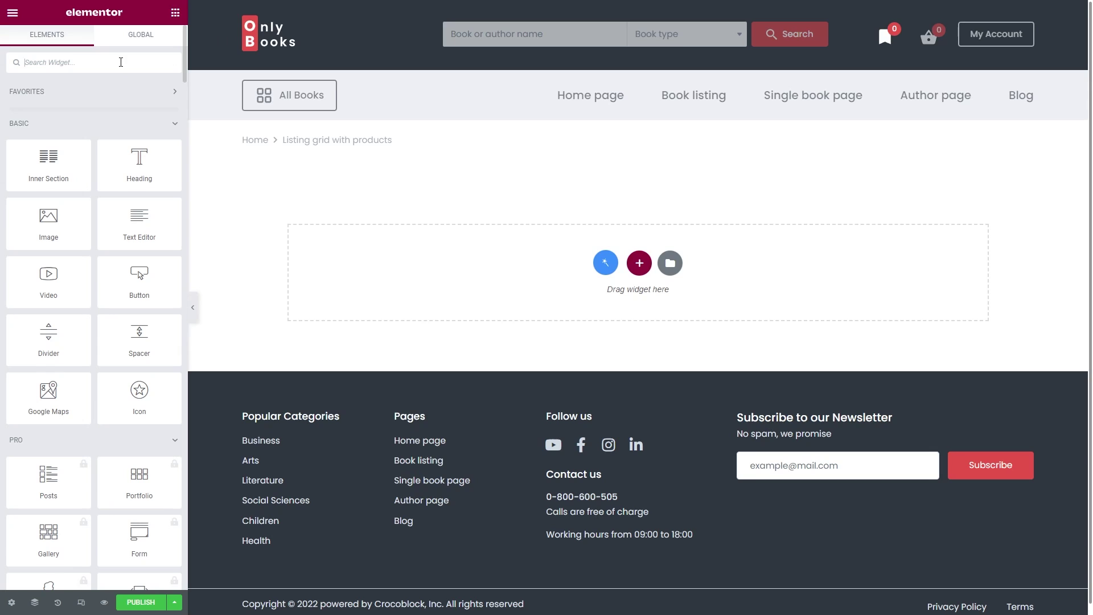
Add a Listing Grid widget to the empty page and choose Products listing item as its listing
type("listing")
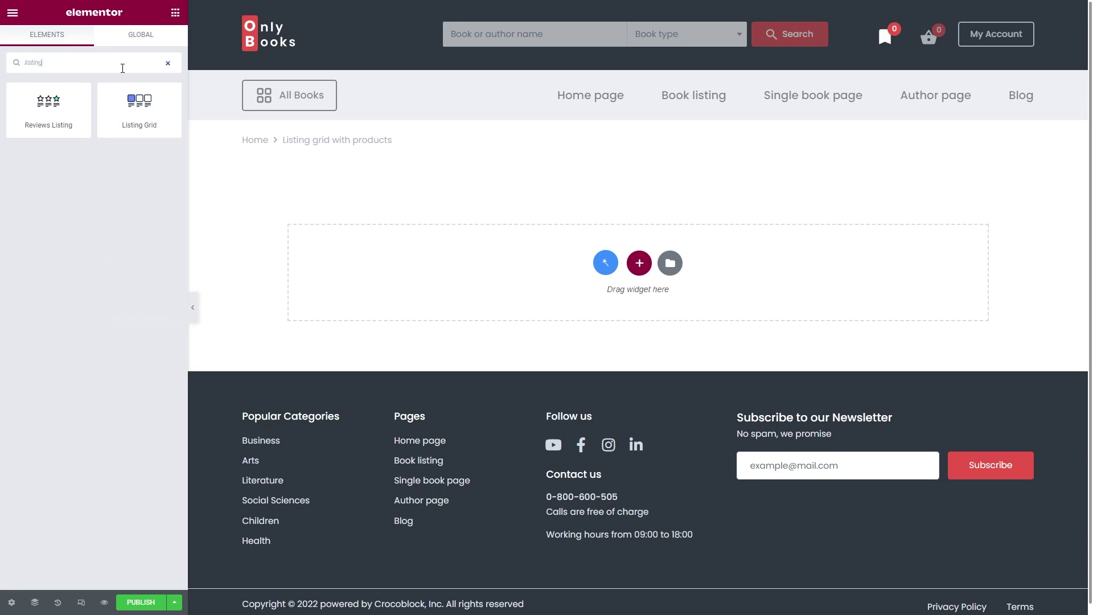
left_click_drag(139, 105, 377, 254)
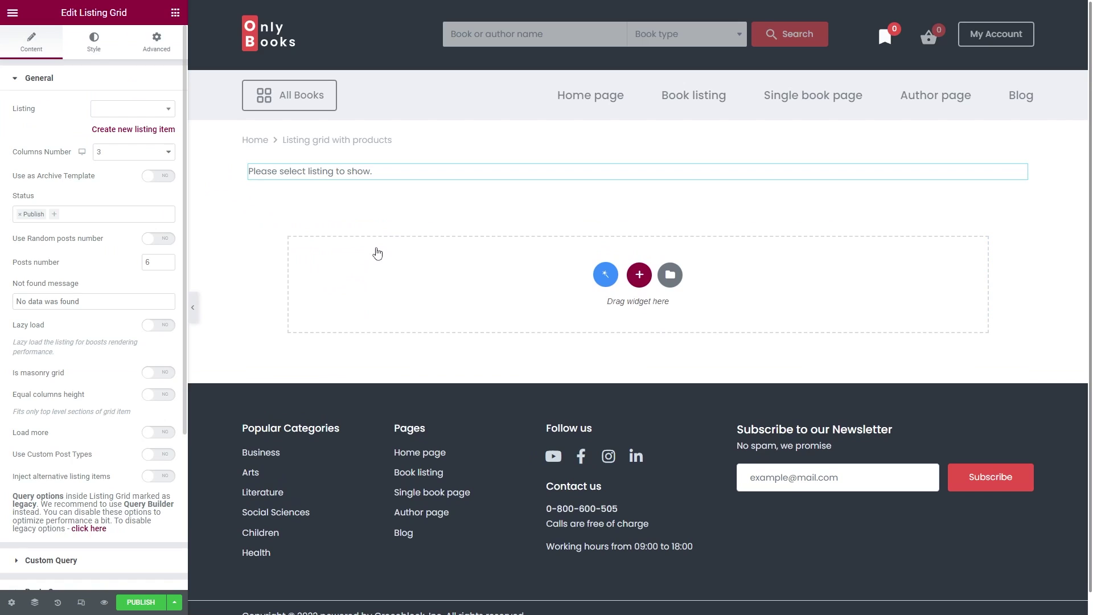
left_click(137, 108)
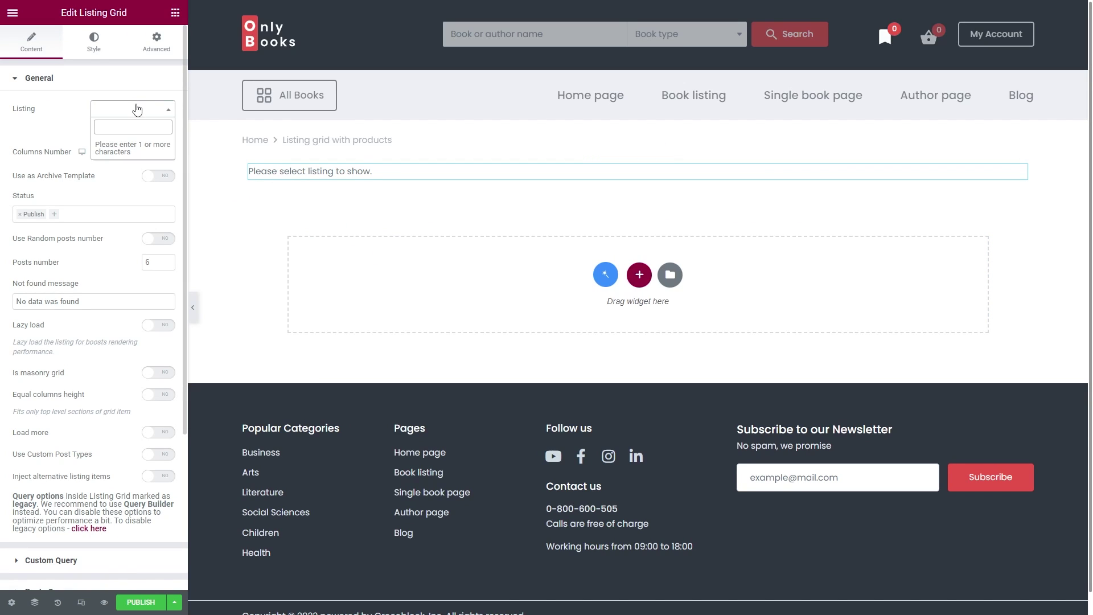
type("pro")
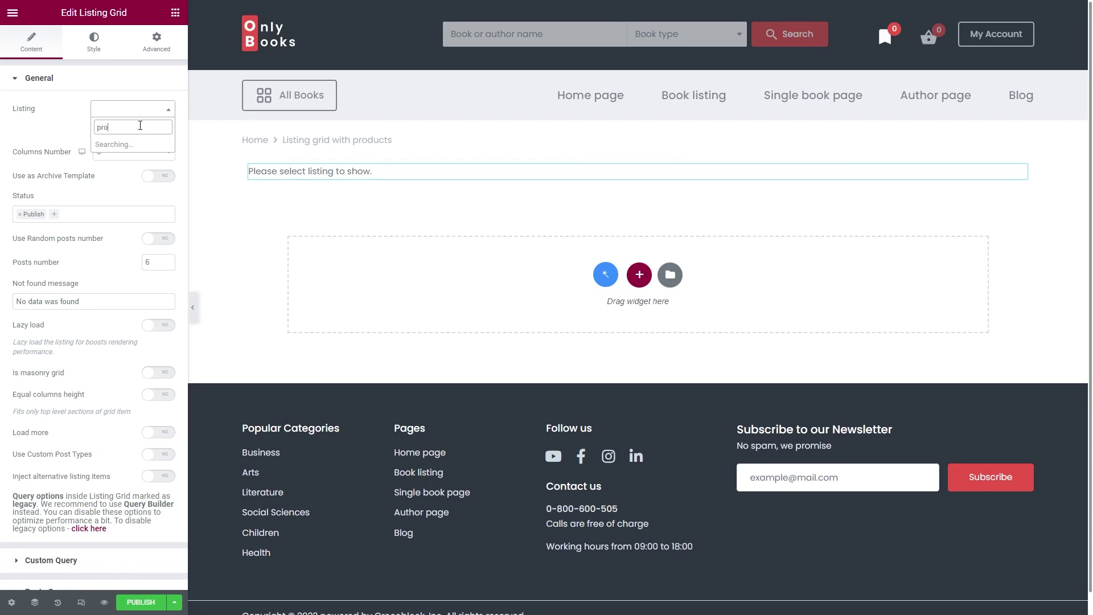
type("ducts")
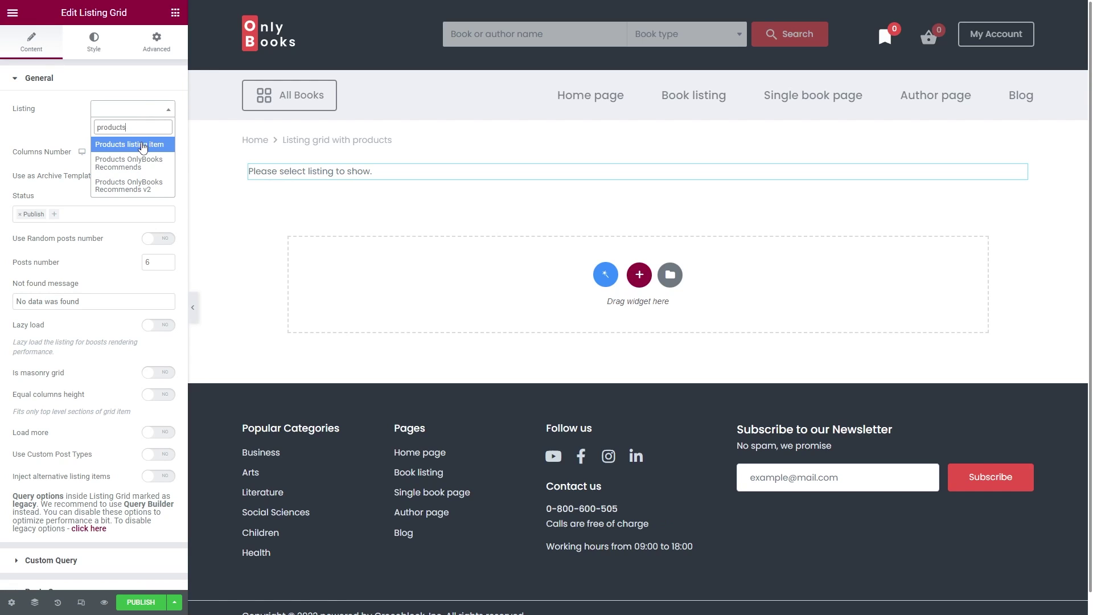
left_click(142, 146)
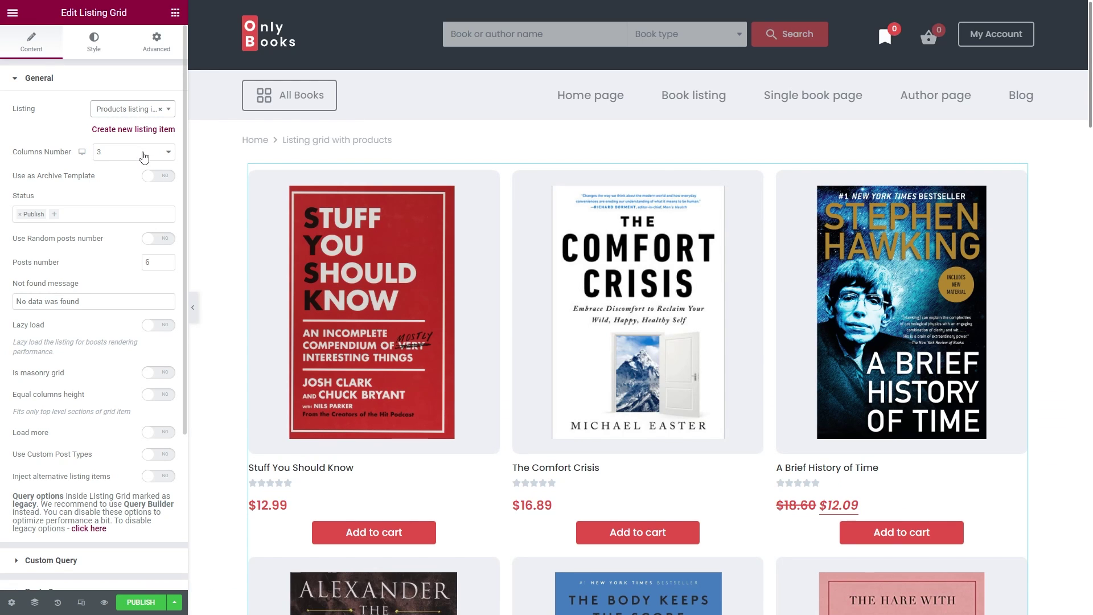
Set the listing grid to 4 columns and its posts number to 12
left_click(144, 153)
left_click(142, 195)
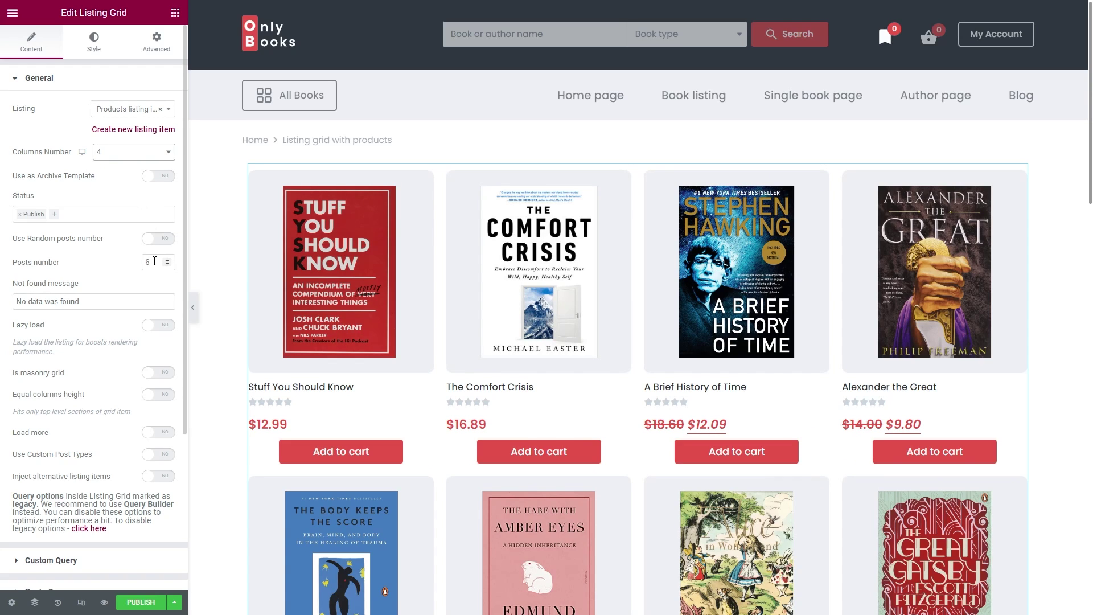
double_click(146, 261)
type("8")
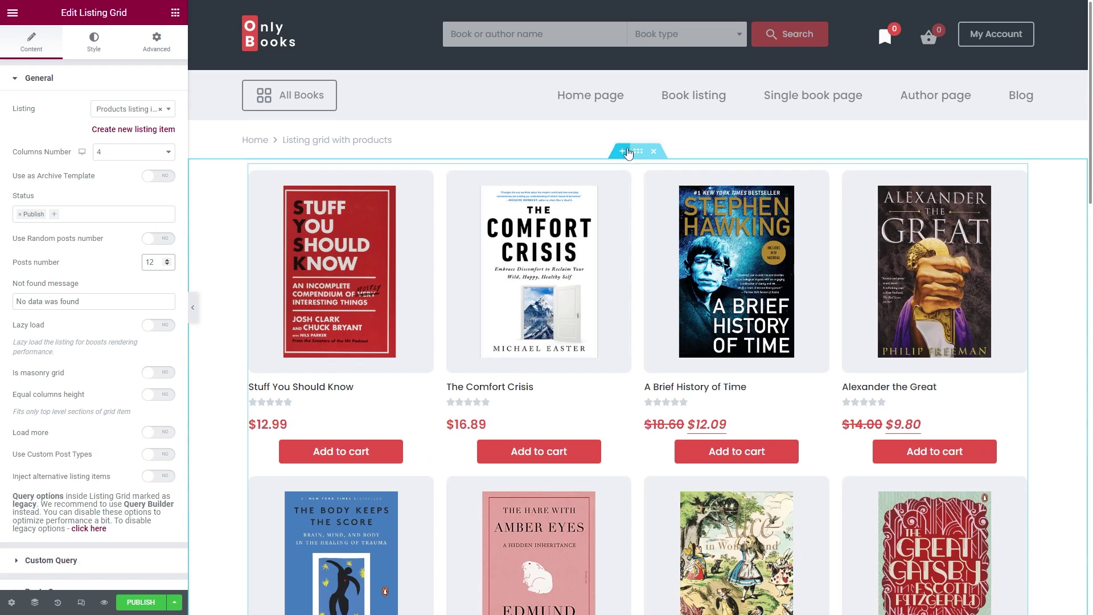
Set the boxed content width of the grid's section to 900, publish the page and view it live
left_click(635, 151)
left_click(158, 148)
type("900")
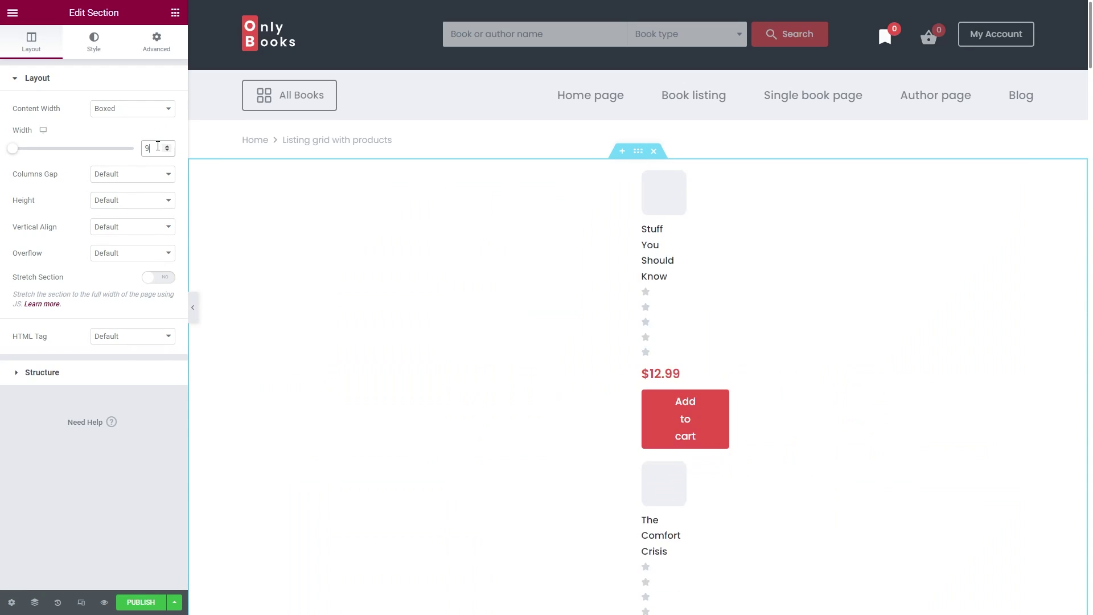
left_click(142, 602)
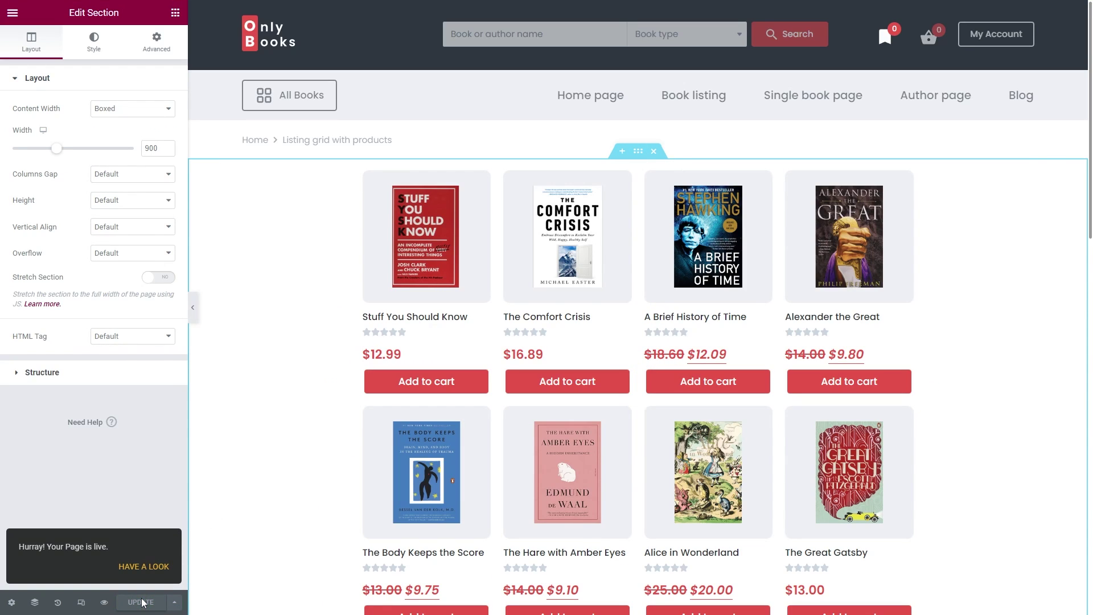
left_click(144, 566)
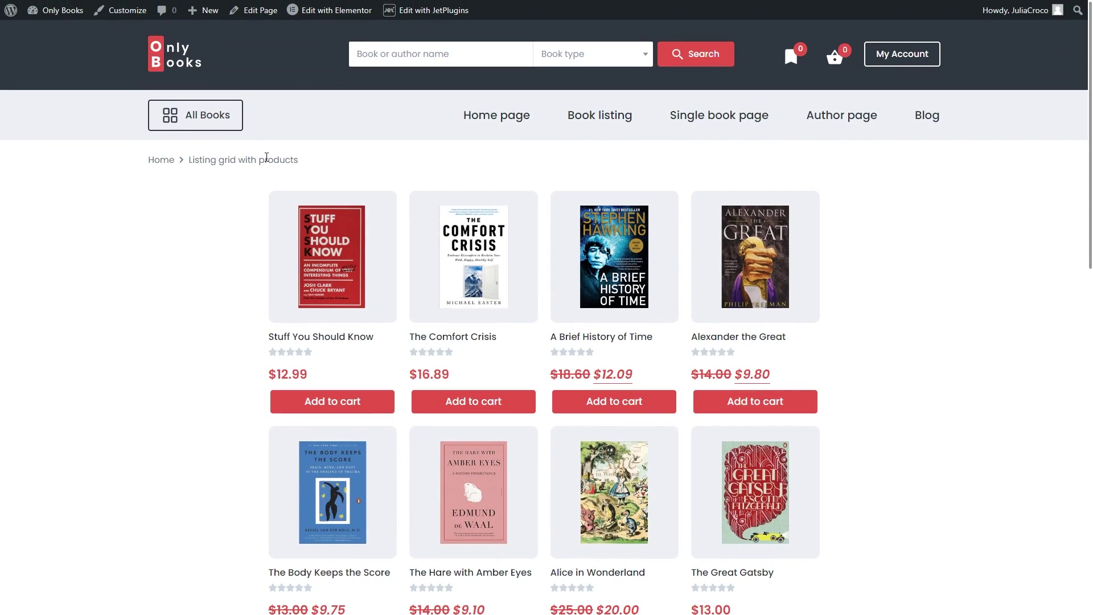
Open Products listing item for editing in Elementor, give its price text the CSS class listing-price, update the item and exit the editor
mouse_move(325, 16)
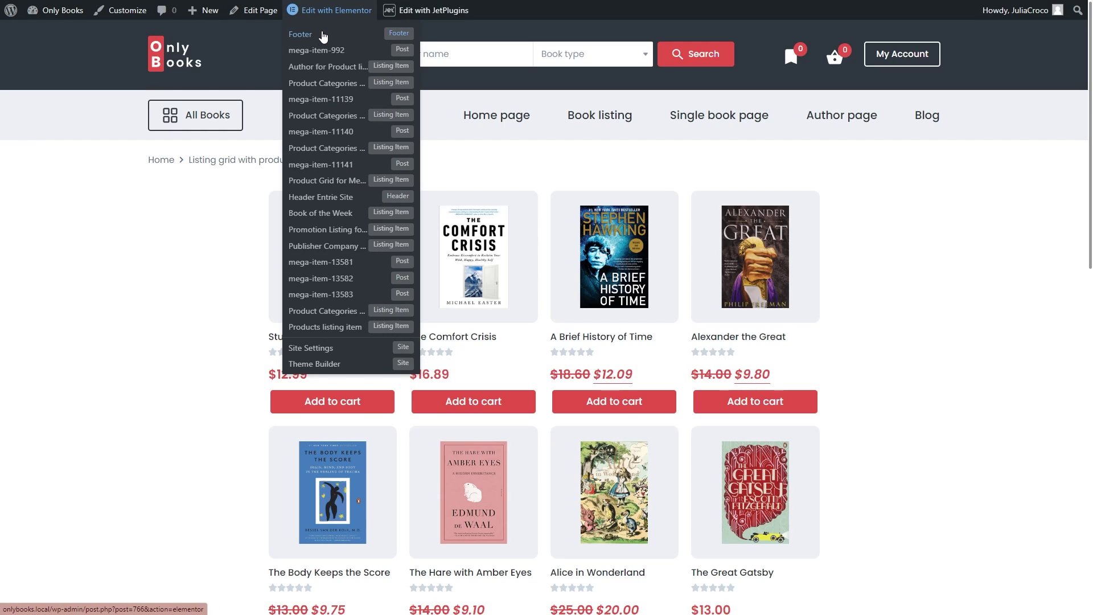
left_click(321, 328)
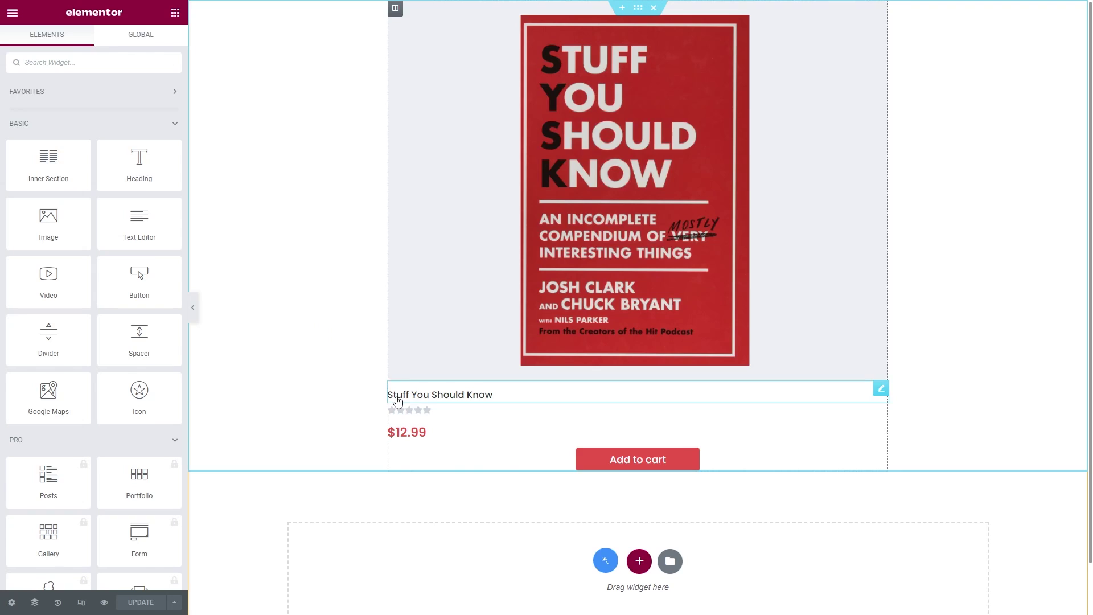
left_click(450, 436)
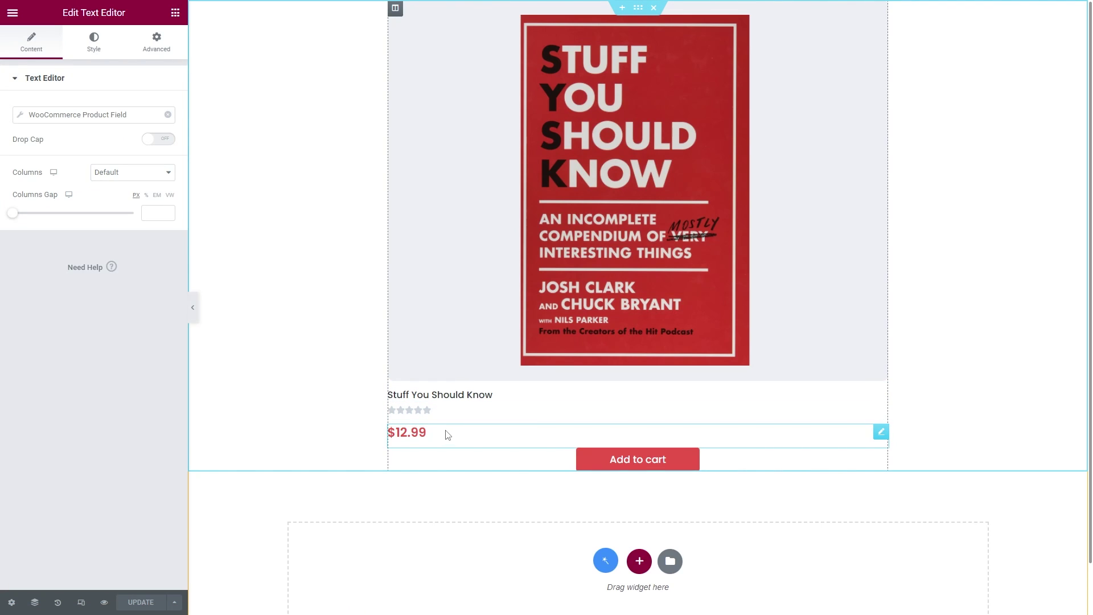
left_click(164, 48)
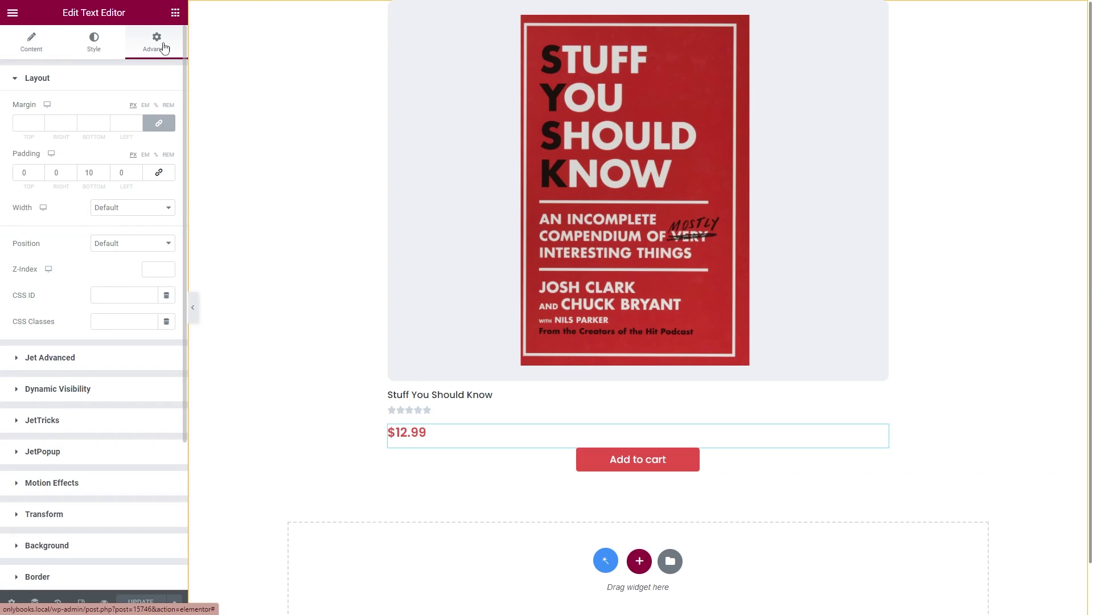
left_click(104, 321)
type("listing-price")
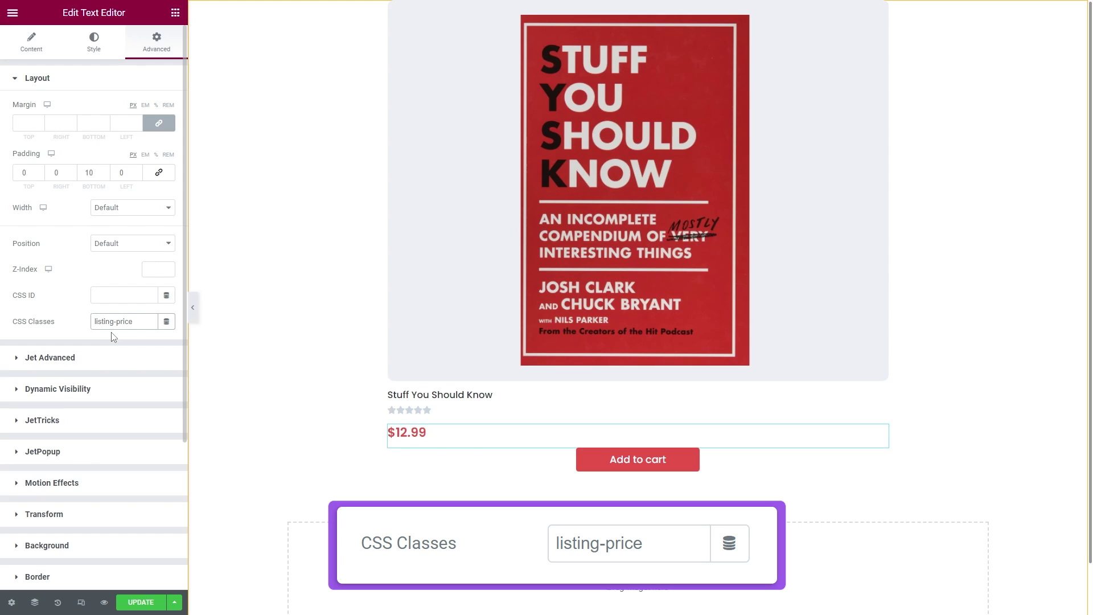
left_click(144, 603)
left_click(13, 12)
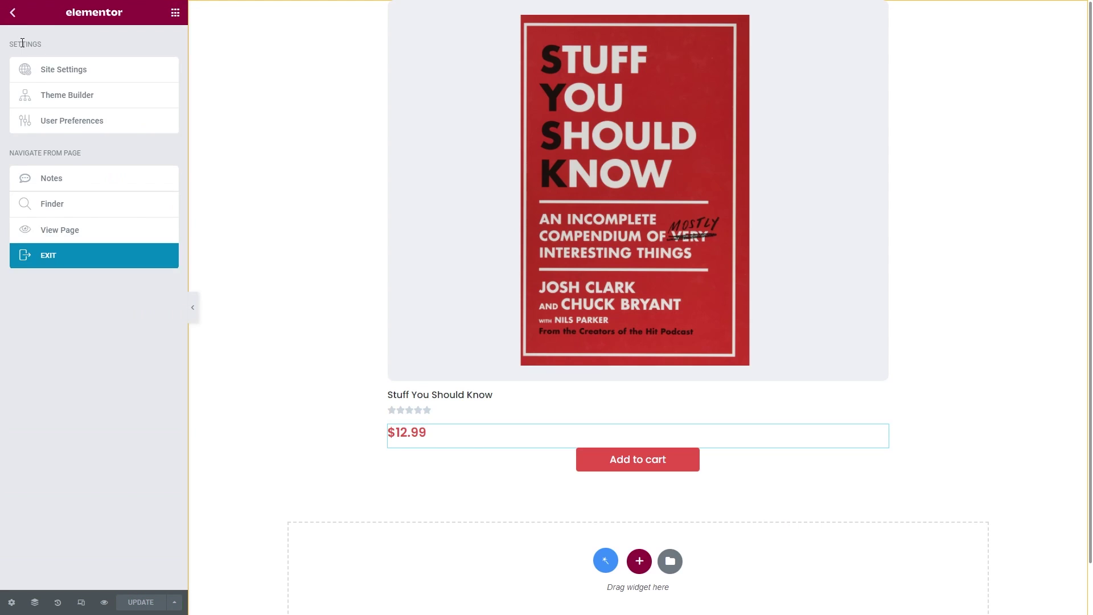
left_click(67, 250)
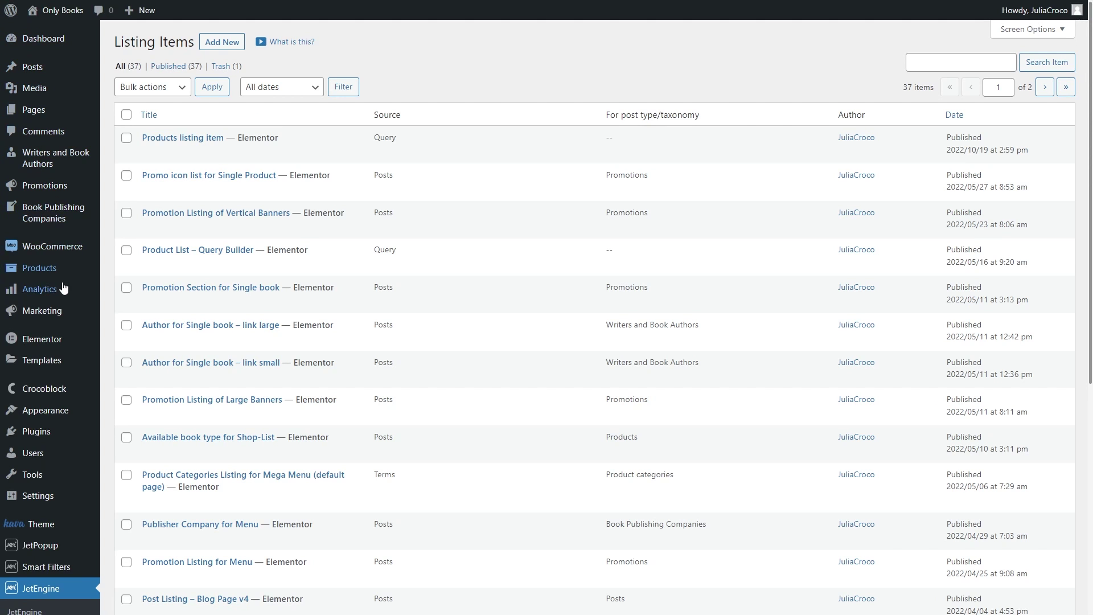
Publish additional CSS giving .listing-price the color var(--e-global-color-accent) and .listing-price ins text-decoration none, border-bottom none and font-style normal
mouse_move(74, 411)
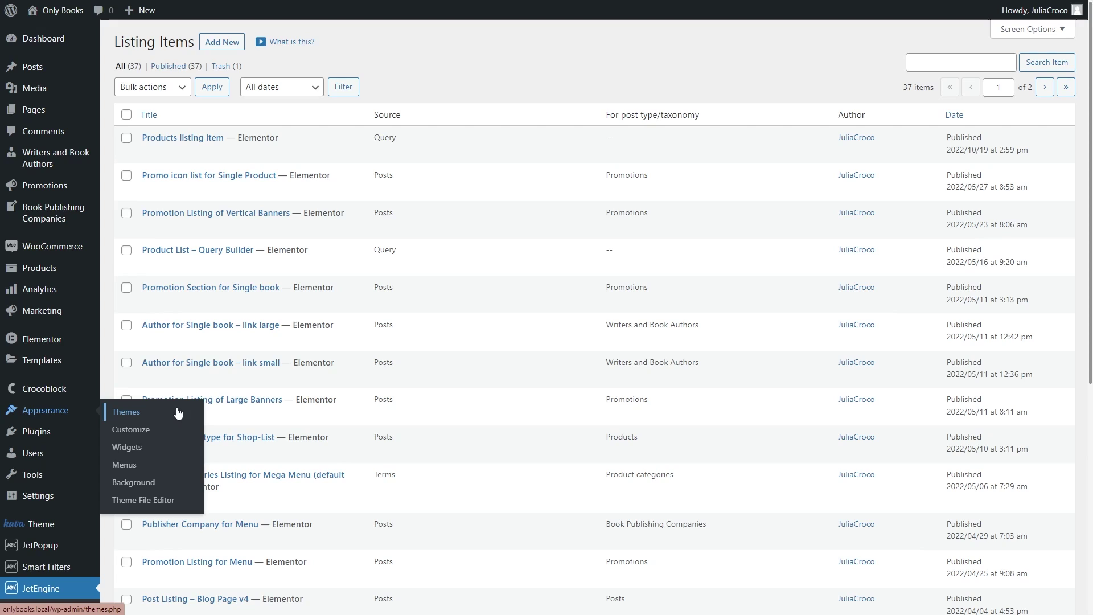
left_click(180, 433)
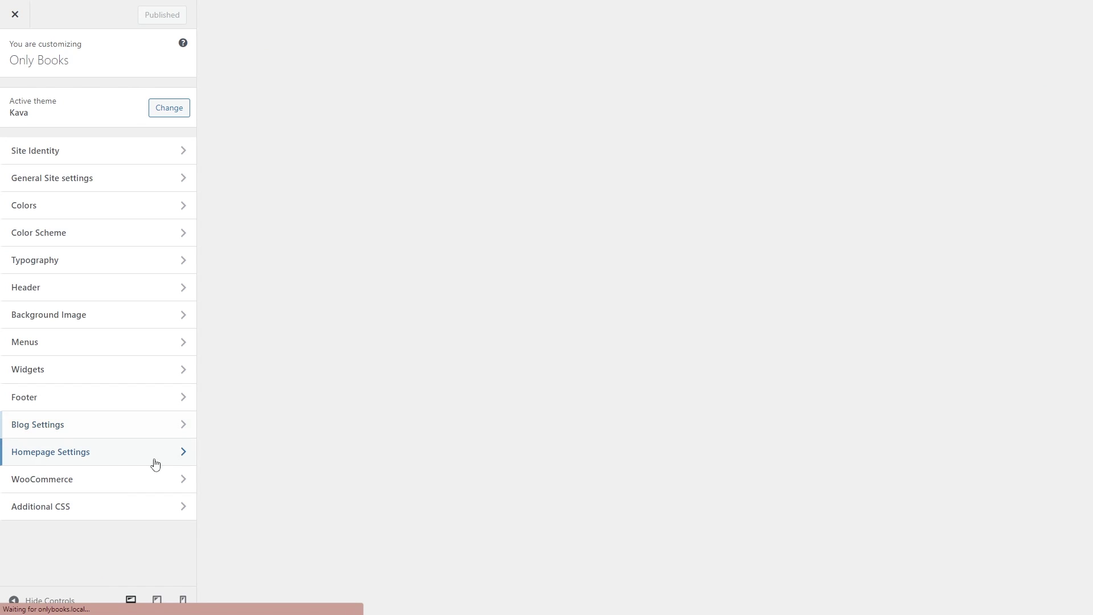
left_click(120, 506)
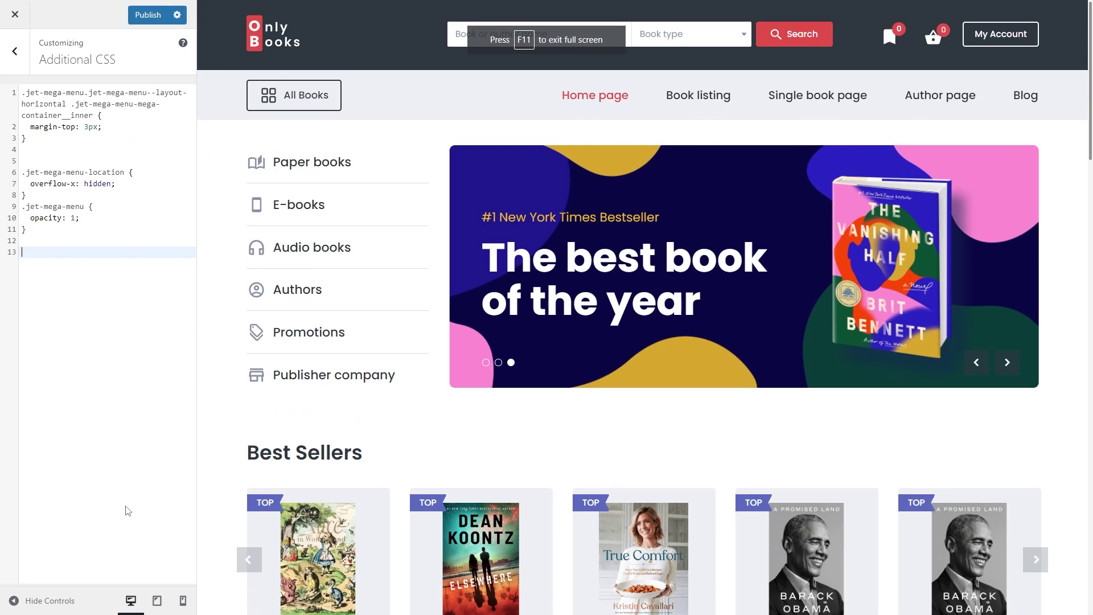
type(".listing-price {   color: var ( —e-global-color-accent ); }  .listing-price ins {   text-decoration: none;   border-bottom: none;   font-style: normal; }")
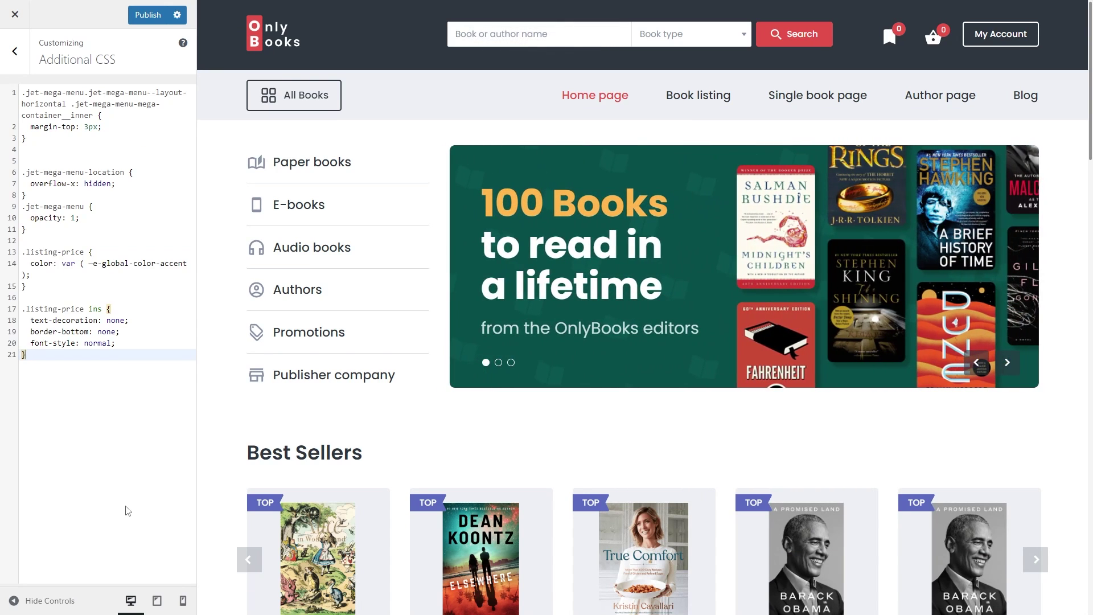
left_click(149, 16)
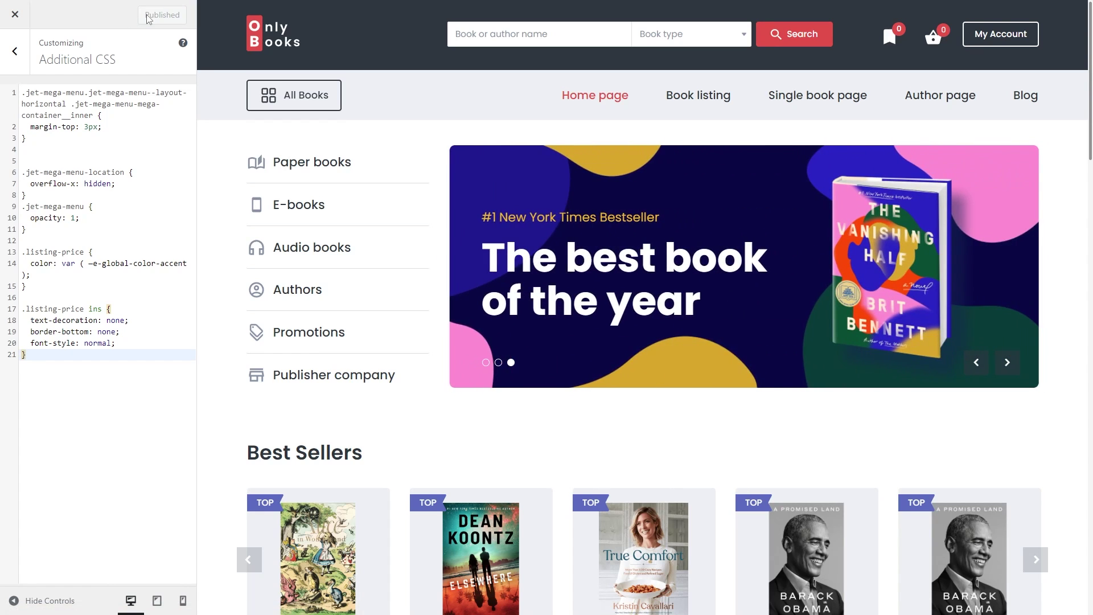
left_click(15, 14)
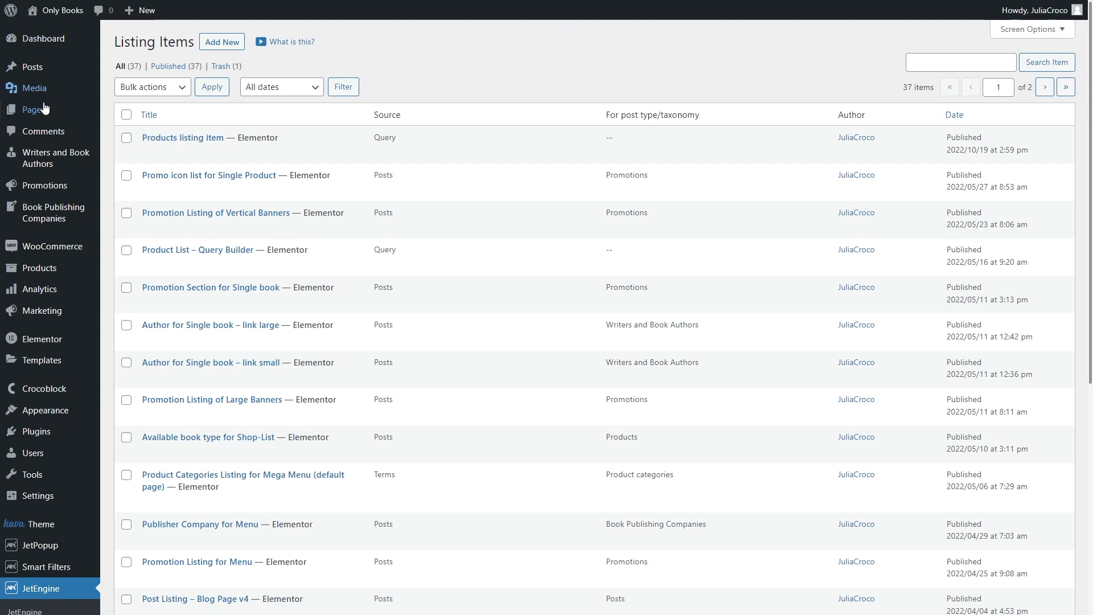
View the "Listing grid with products" page live and examine how the sale prices are styled
left_click(45, 108)
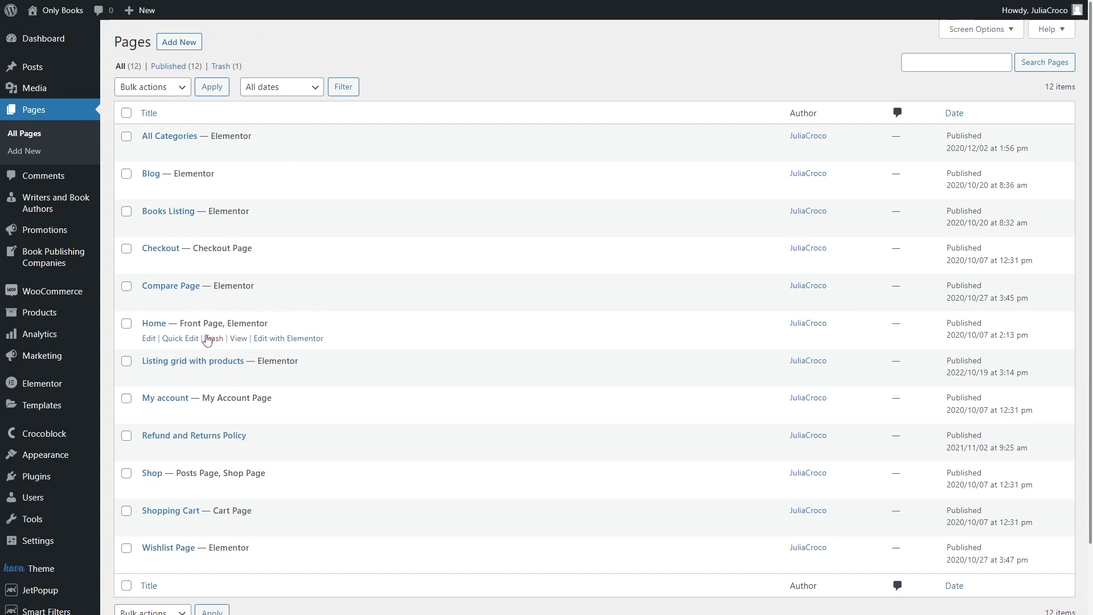
left_click(234, 377)
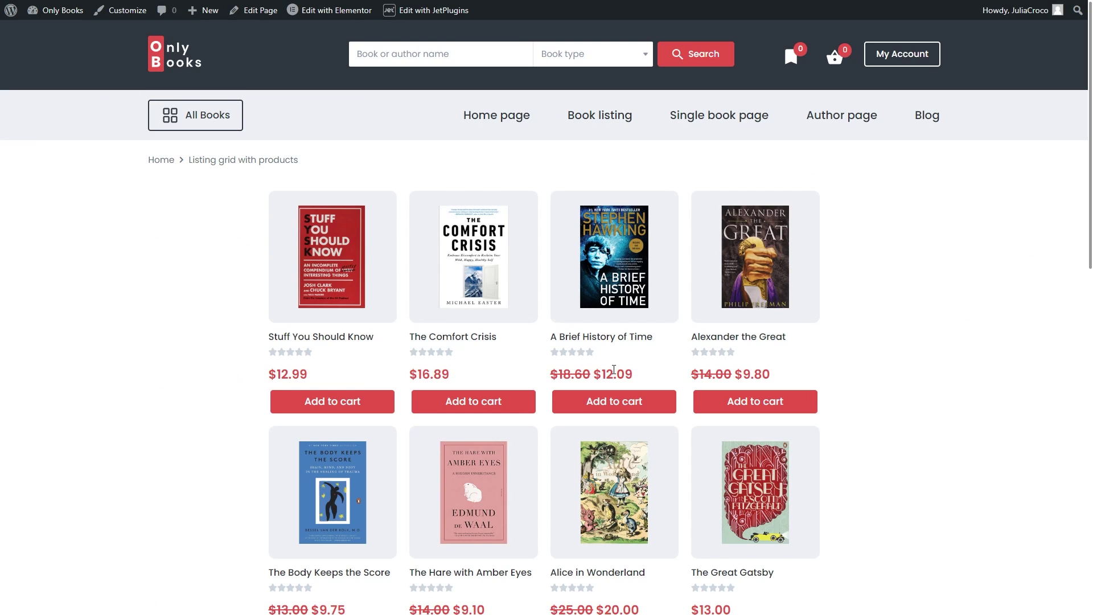
left_click_drag(633, 375, 593, 373)
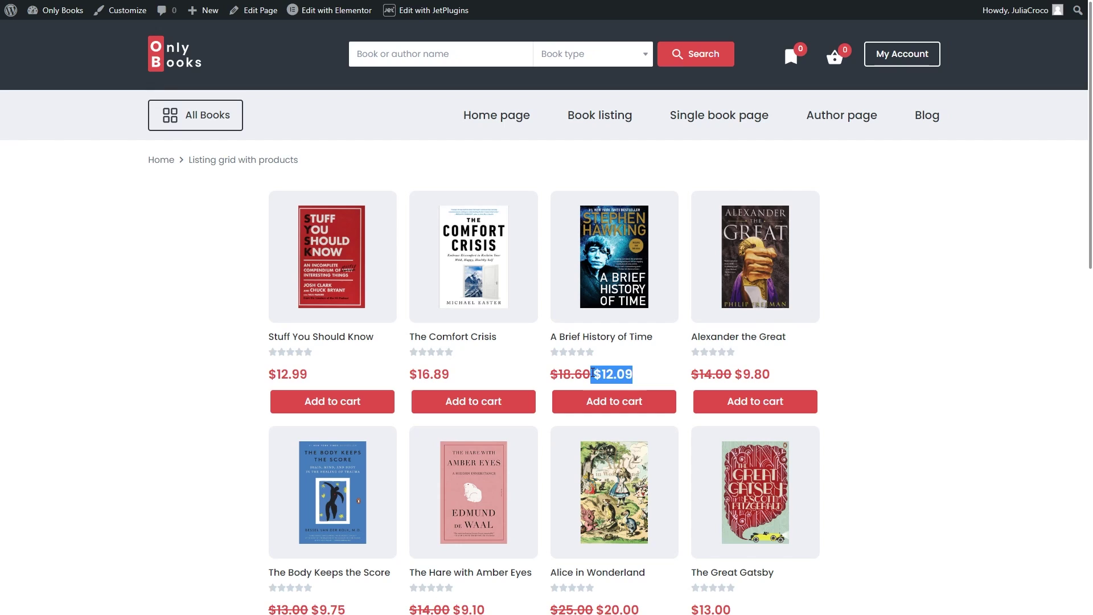
left_click(642, 376)
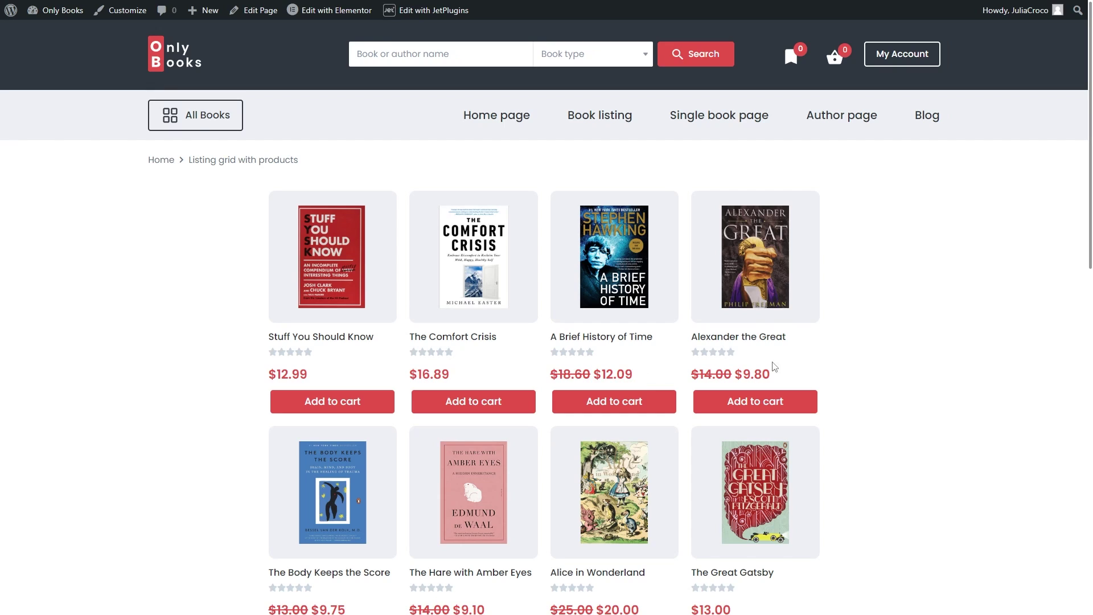
scroll(890, 342, "down", 2)
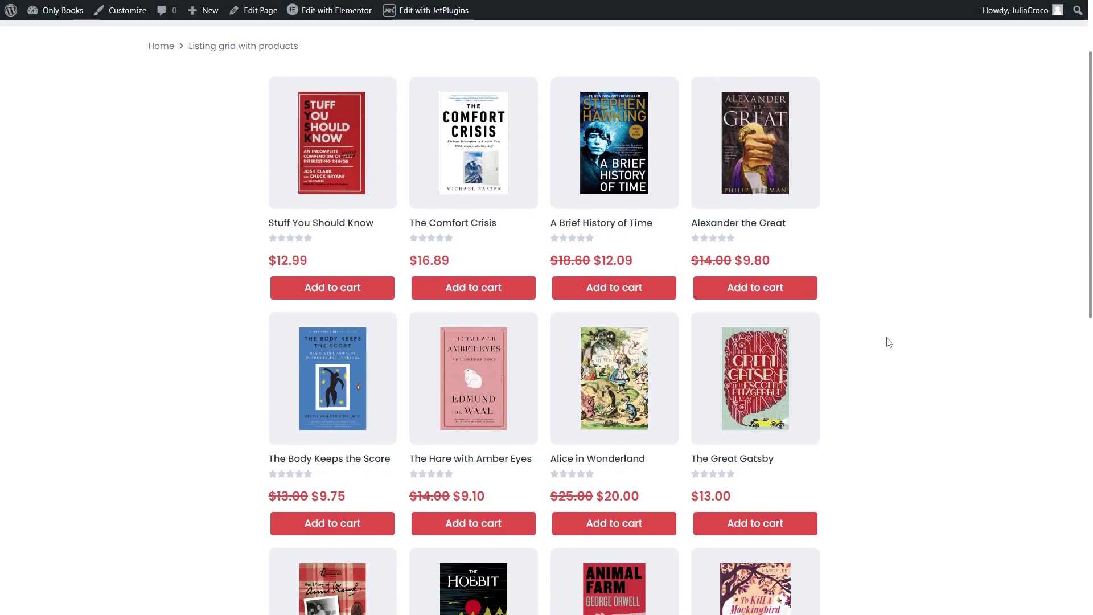
scroll(890, 342, "down", 3)
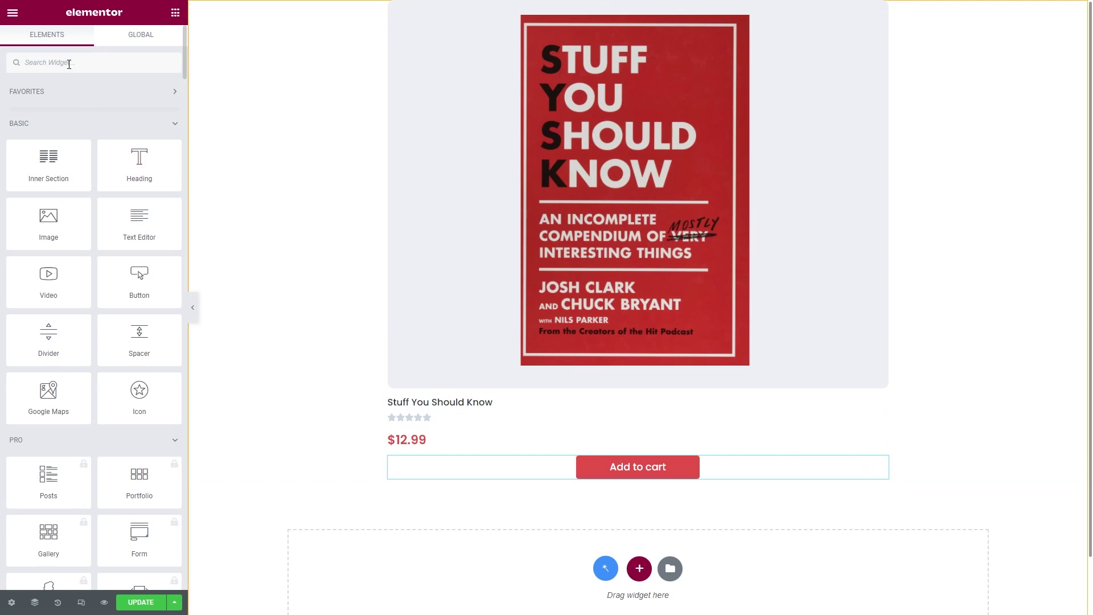
Add a Countdown Timer widget between the price and the Add to cart button of the listing item, and hide its seconds
left_click(69, 64)
type("timer")
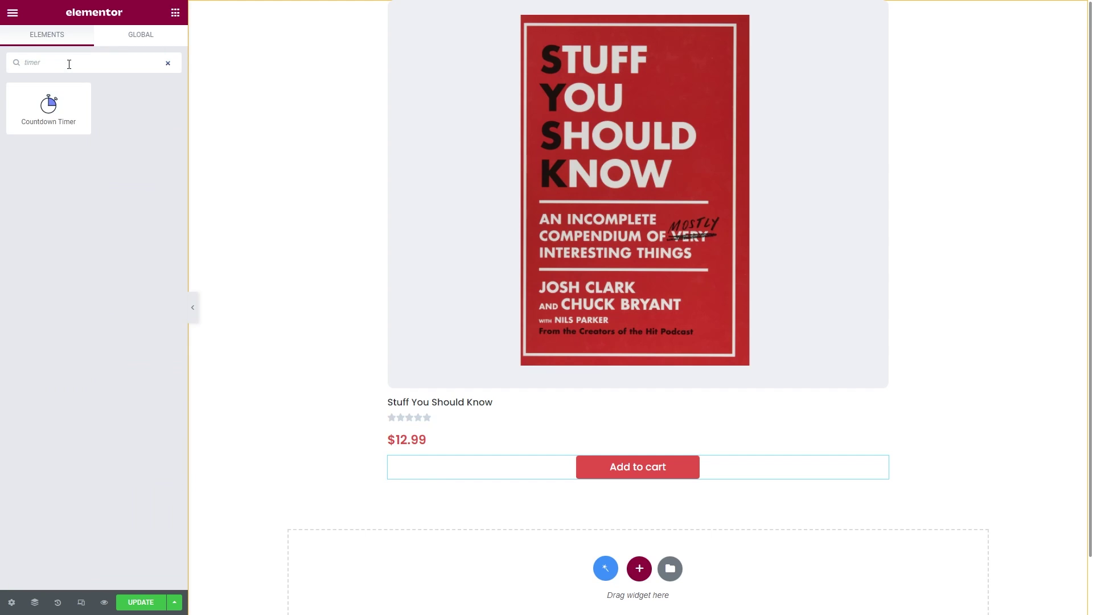
left_click_drag(49, 106, 431, 456)
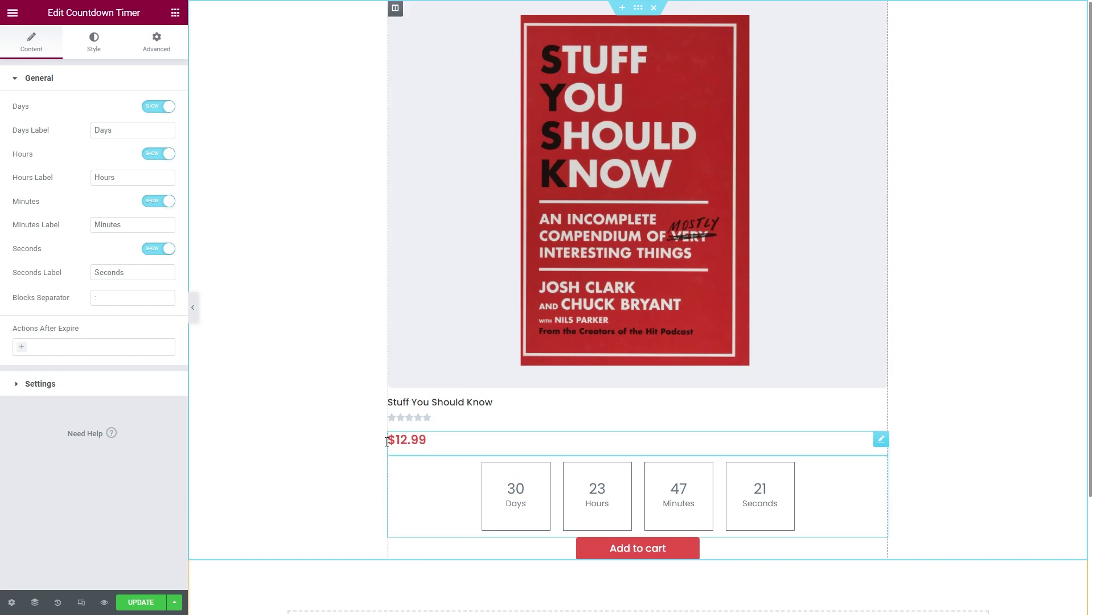
left_click(153, 249)
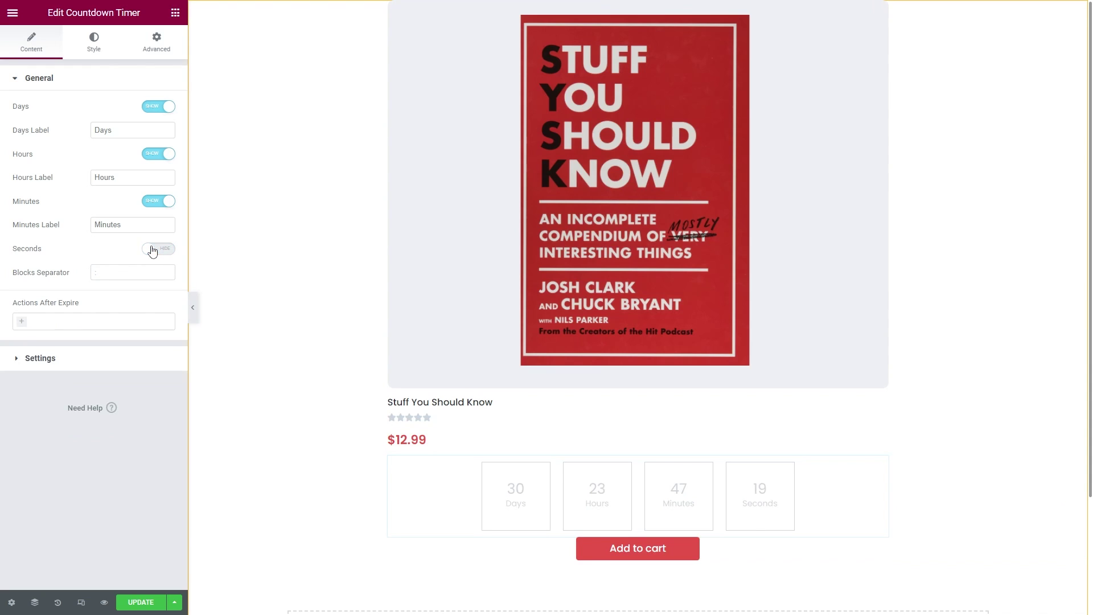
Link the countdown timer's due date dynamically to the WooCommerce Product Field "Date on Sale to"
left_click(110, 365)
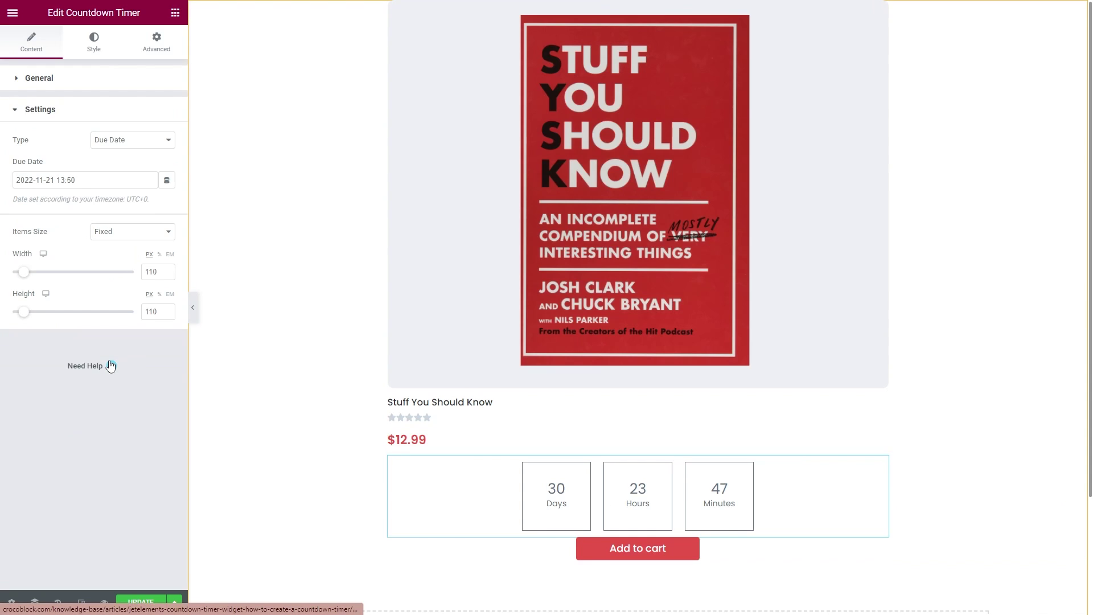
left_click(167, 181)
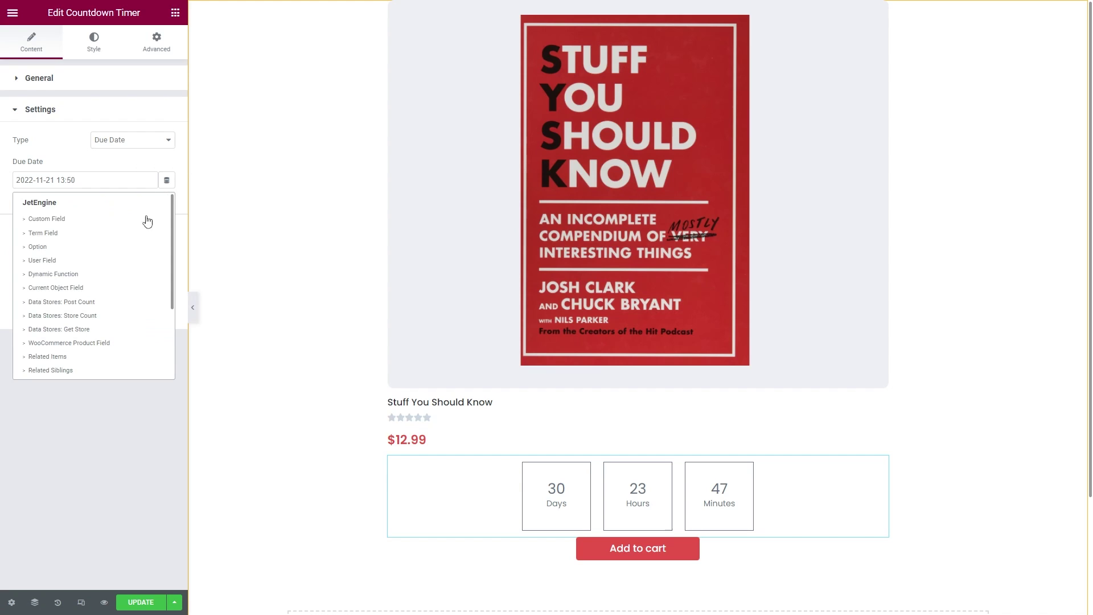
left_click(122, 344)
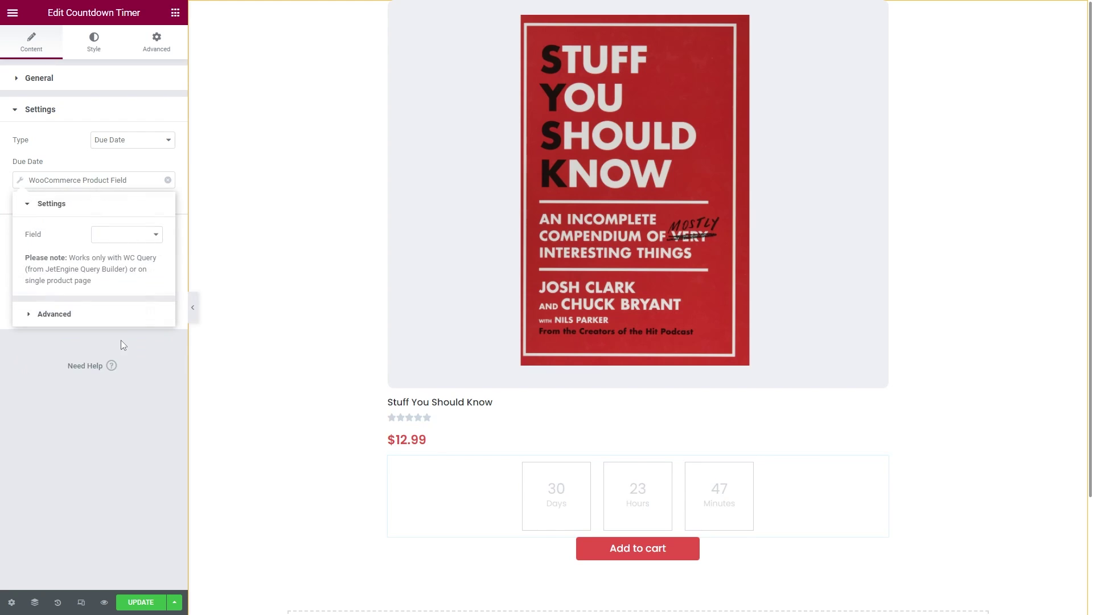
left_click(129, 234)
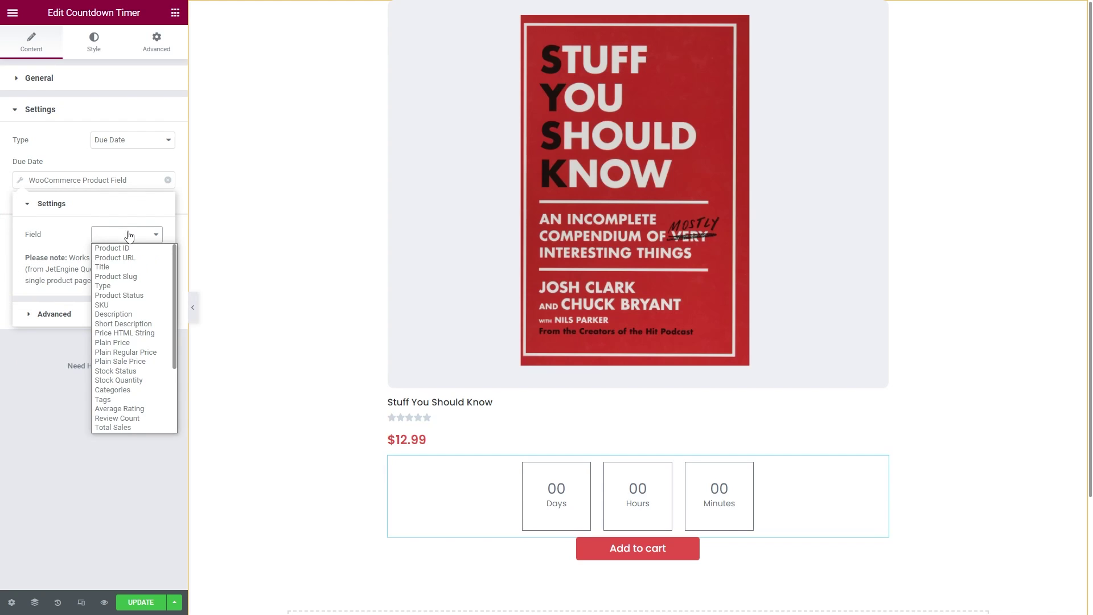
scroll(137, 327, "down", 3)
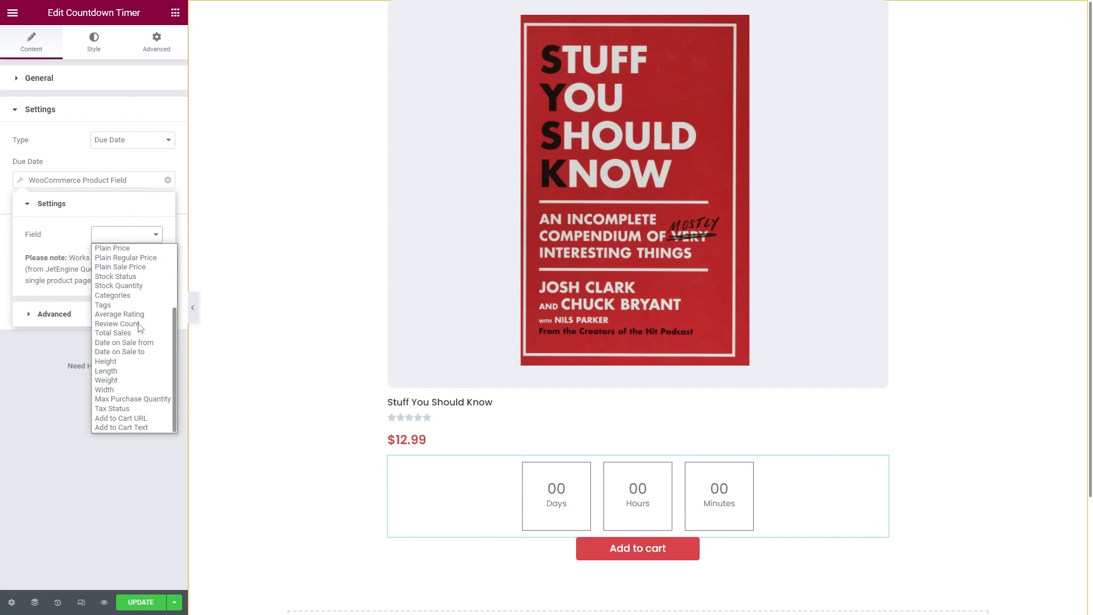
left_click(142, 353)
left_click(145, 356)
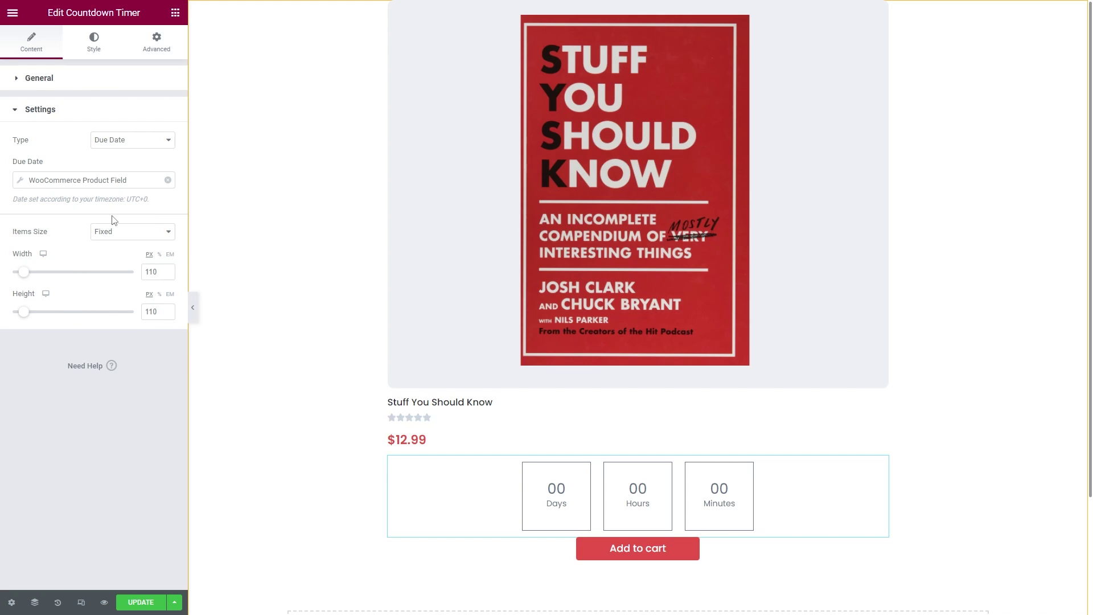
Set the border type of the countdown timer's items to None
left_click(94, 41)
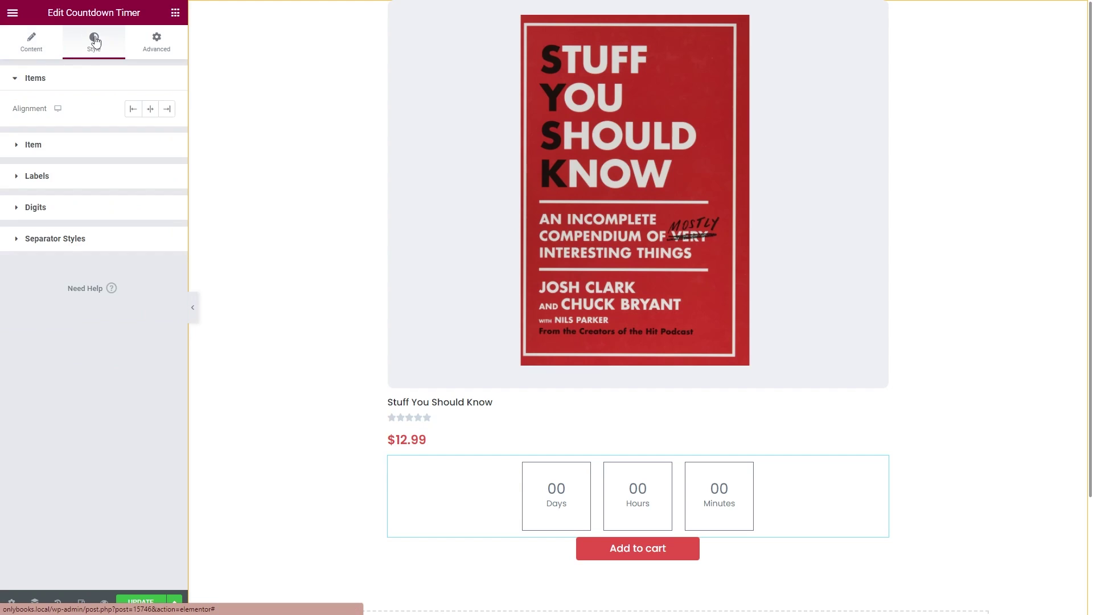
left_click(101, 77)
left_click(110, 110)
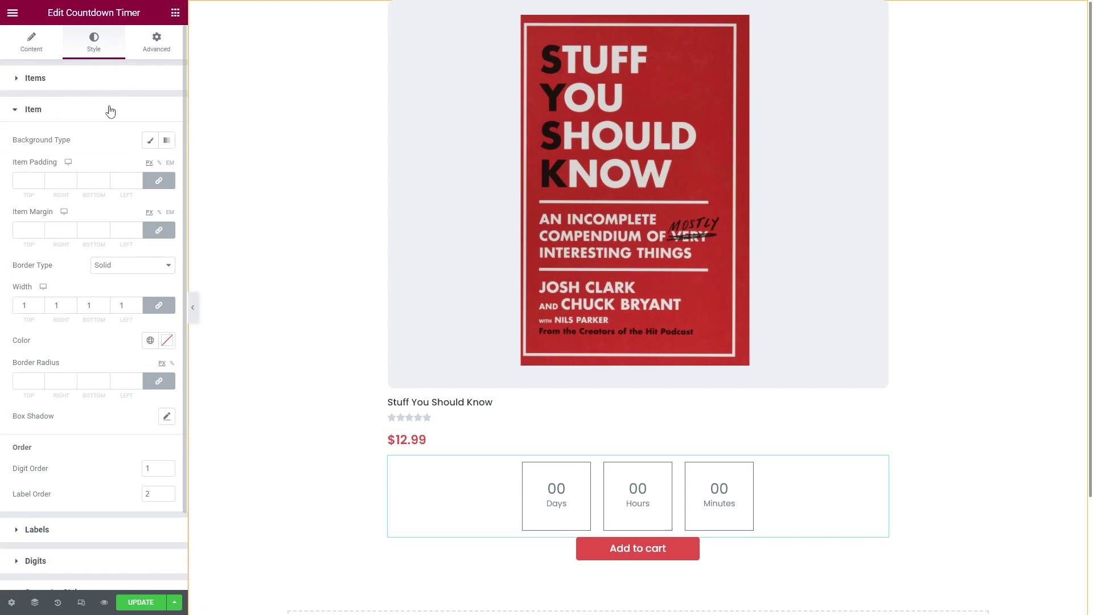
left_click(134, 265)
left_click(137, 281)
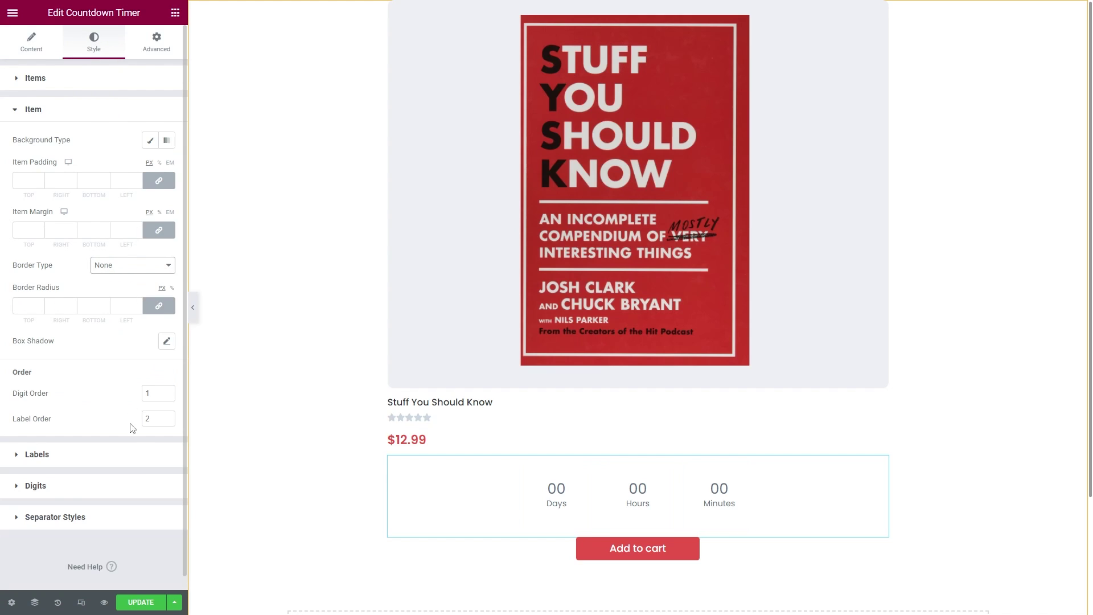
Color the countdown timer's labels and digits #FFA103
left_click(134, 455)
left_click(167, 173)
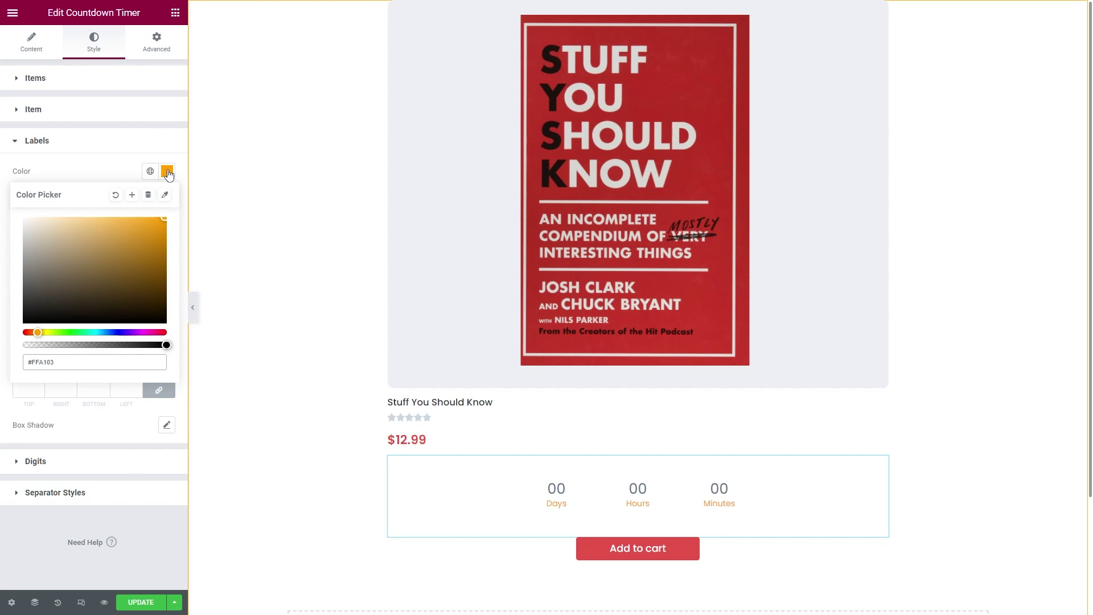
left_click(167, 172)
left_click(126, 463)
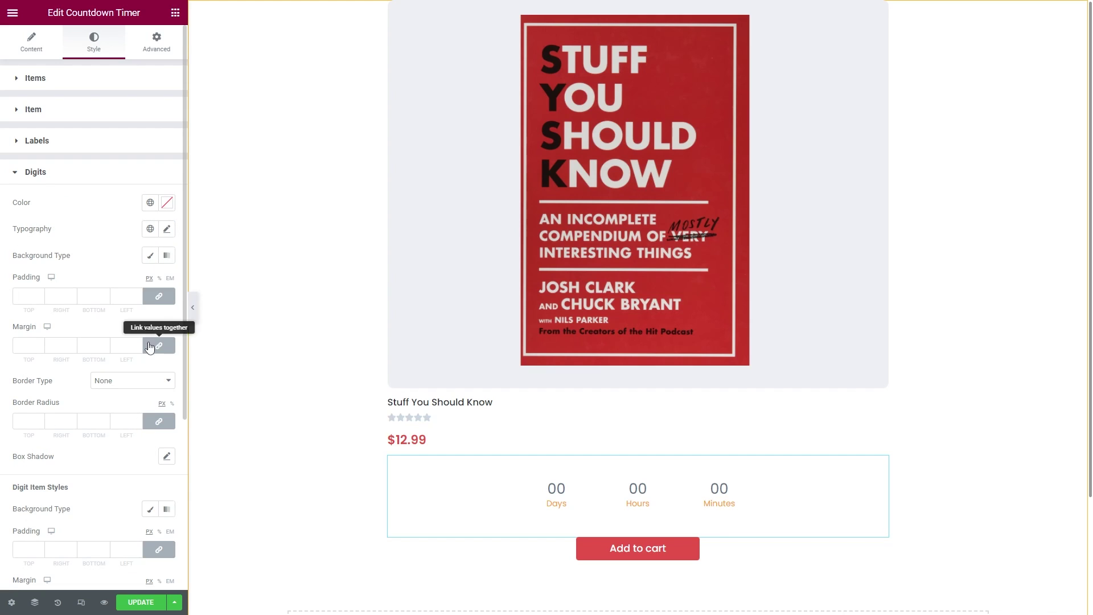
left_click(167, 203)
type("#FFA103")
left_click(167, 203)
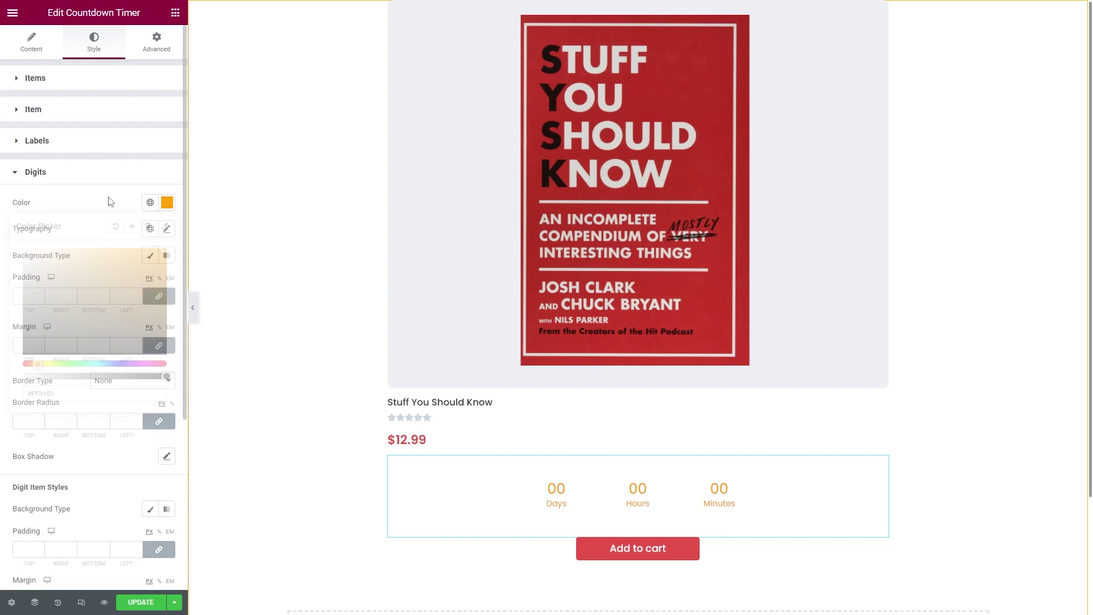
Add a Heading widget reading "Sale ends in" between the price and the countdown timer
left_click(174, 12)
left_click_drag(139, 151, 402, 461)
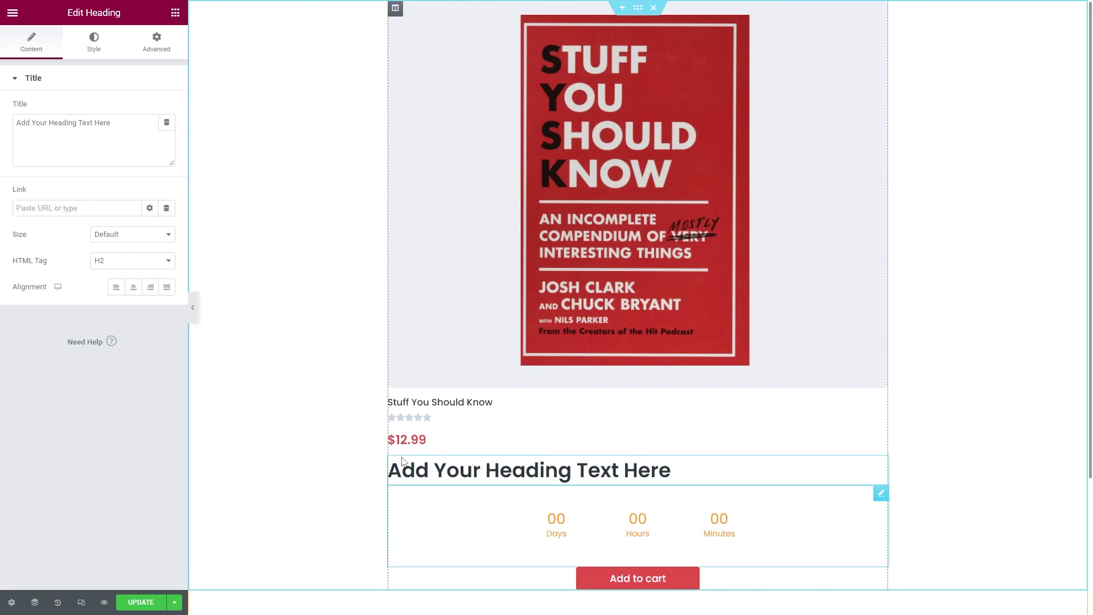
left_click_drag(111, 123, 19, 120)
type("Sale ends in")
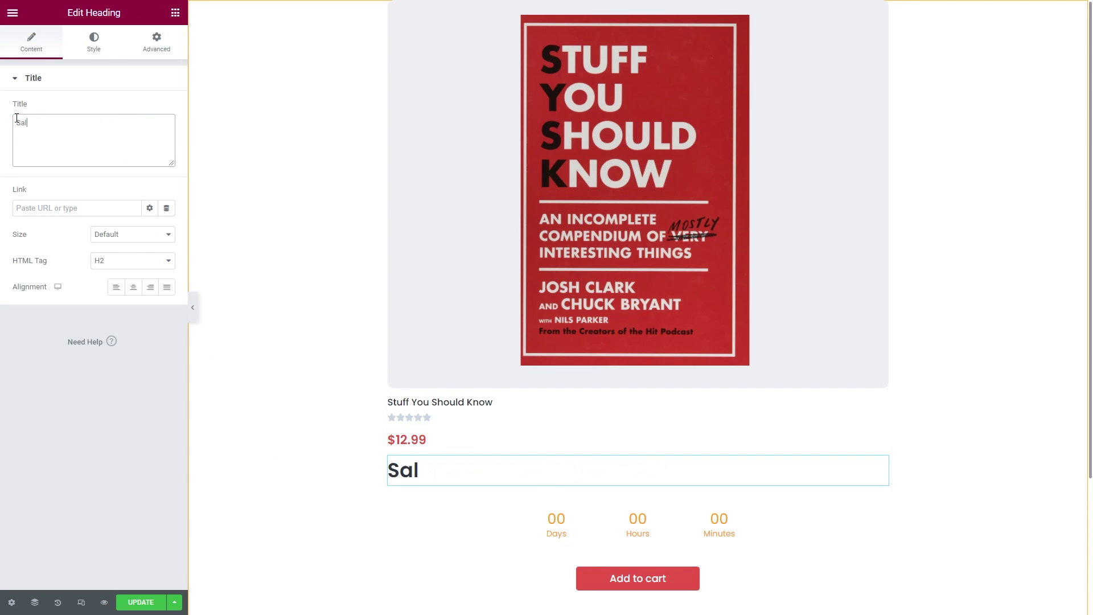
Color the "Sale ends in" heading text in the same orange as the countdown timer
left_click(94, 43)
left_click(167, 108)
left_click(276, 234)
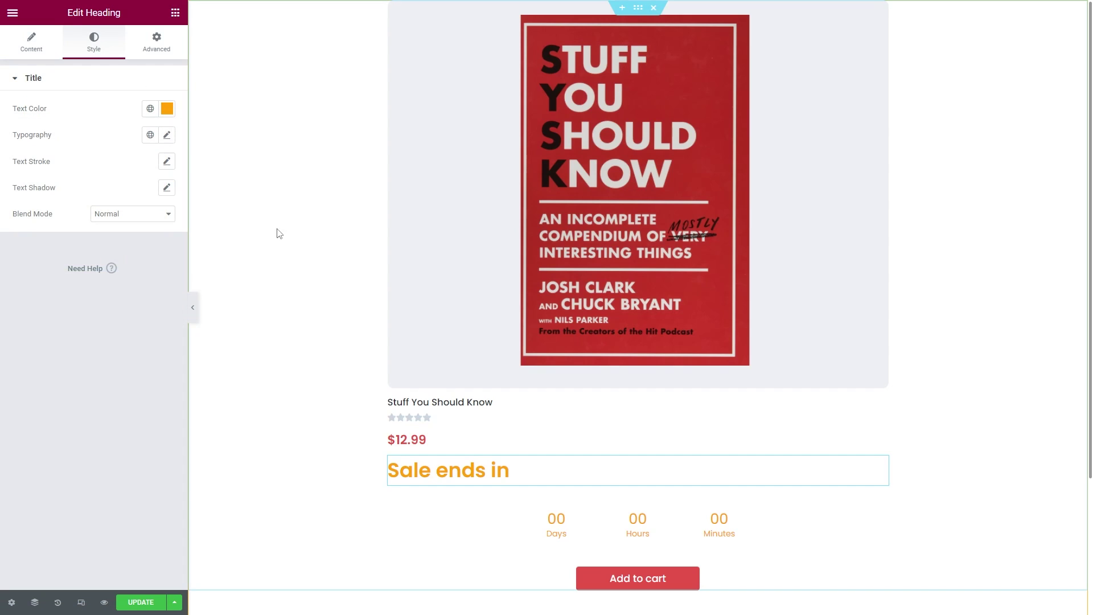
Give the countdown timer Inline (auto) width, a top margin of -96 px and a left margin of 5 px, and update the listing item
left_click(581, 510)
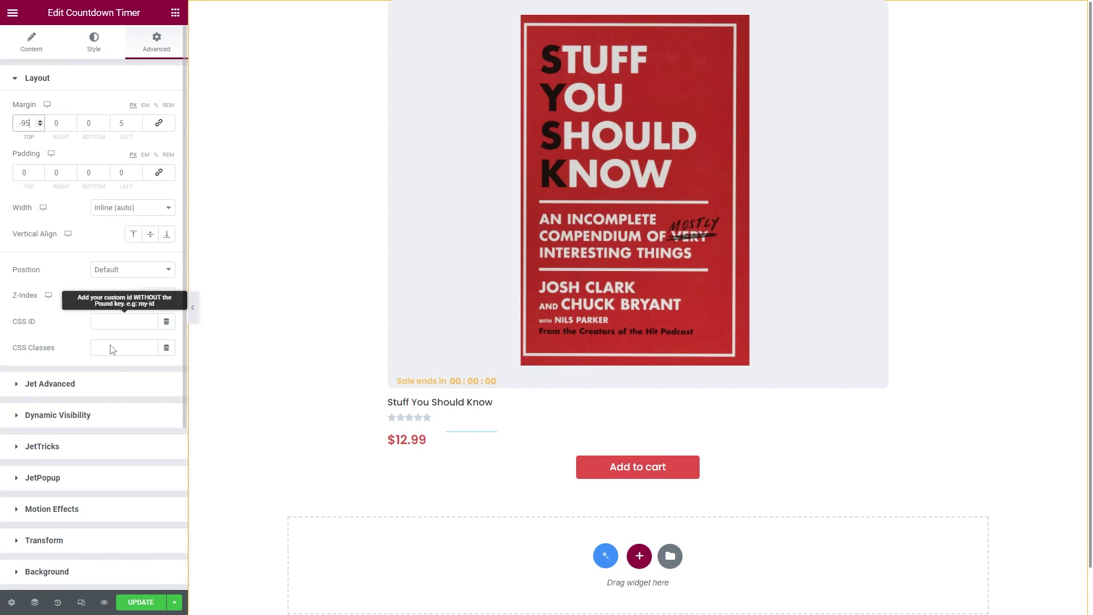
left_click(147, 604)
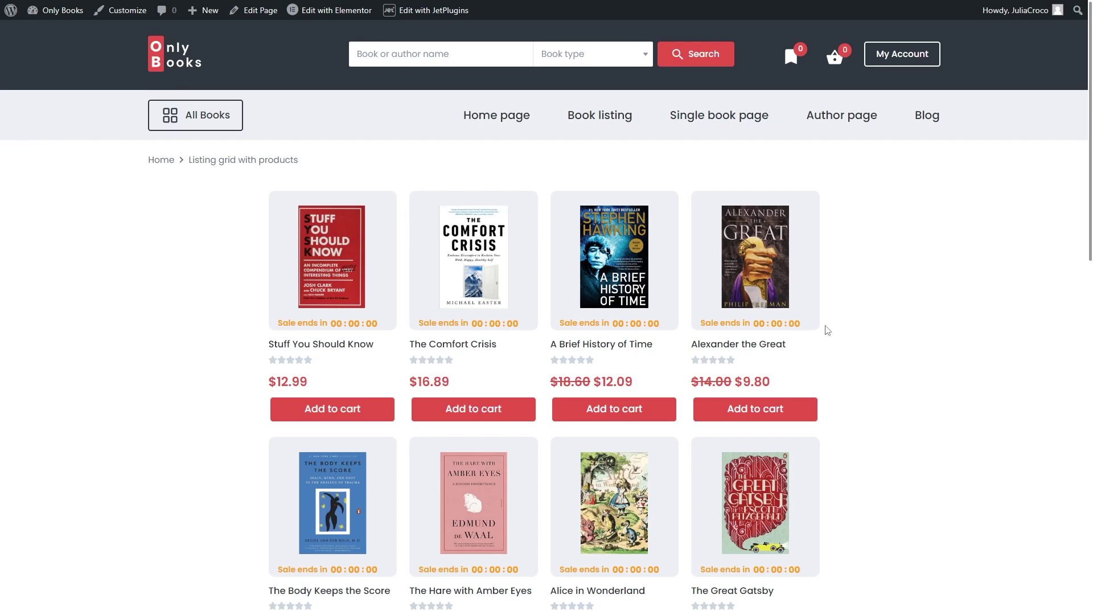
Review the product grid on the live page and open the product A Brief History of Time for editing
scroll(885, 341, "down", 4)
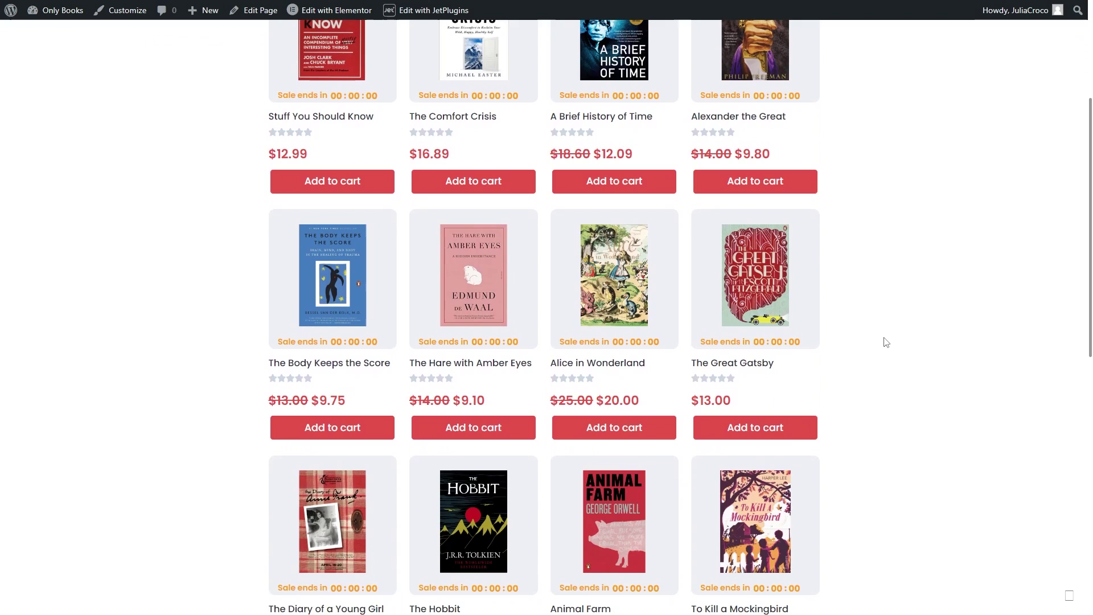
scroll(886, 342, "up", 4)
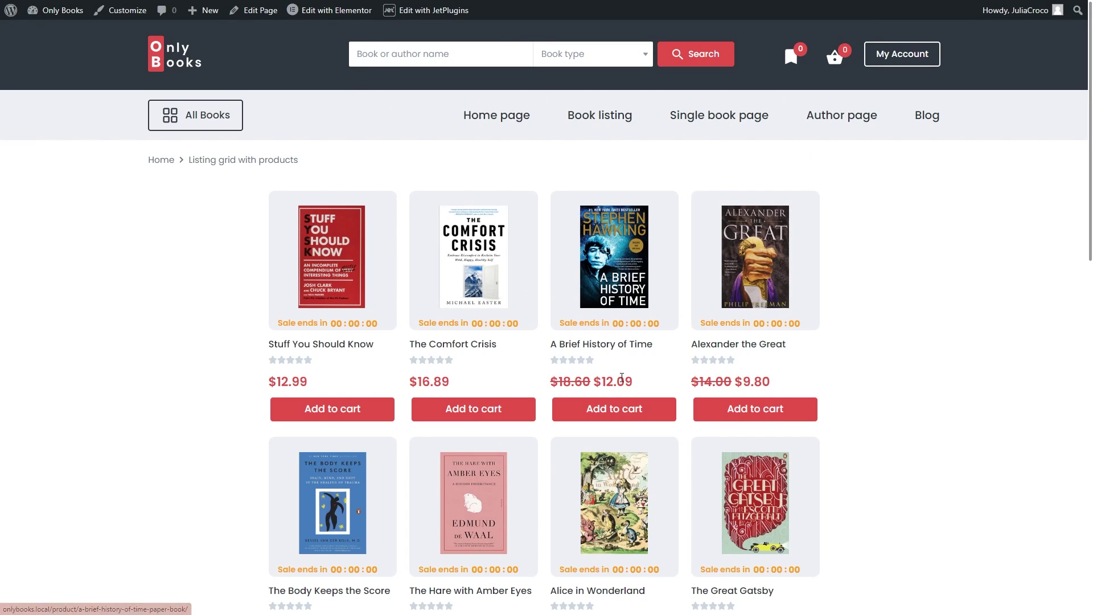
right_click(603, 260)
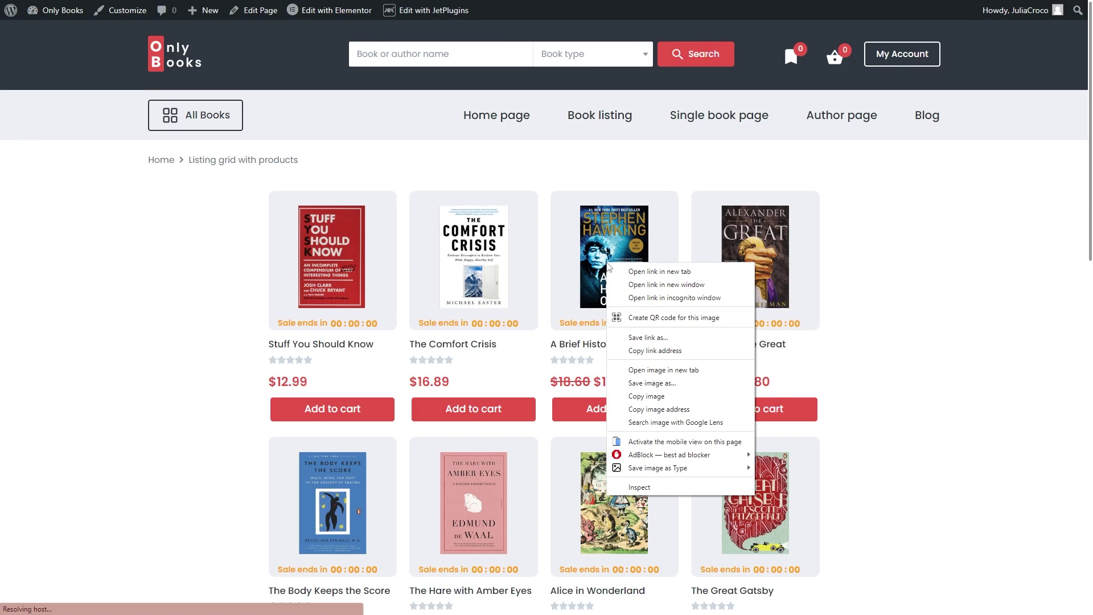
left_click(619, 270)
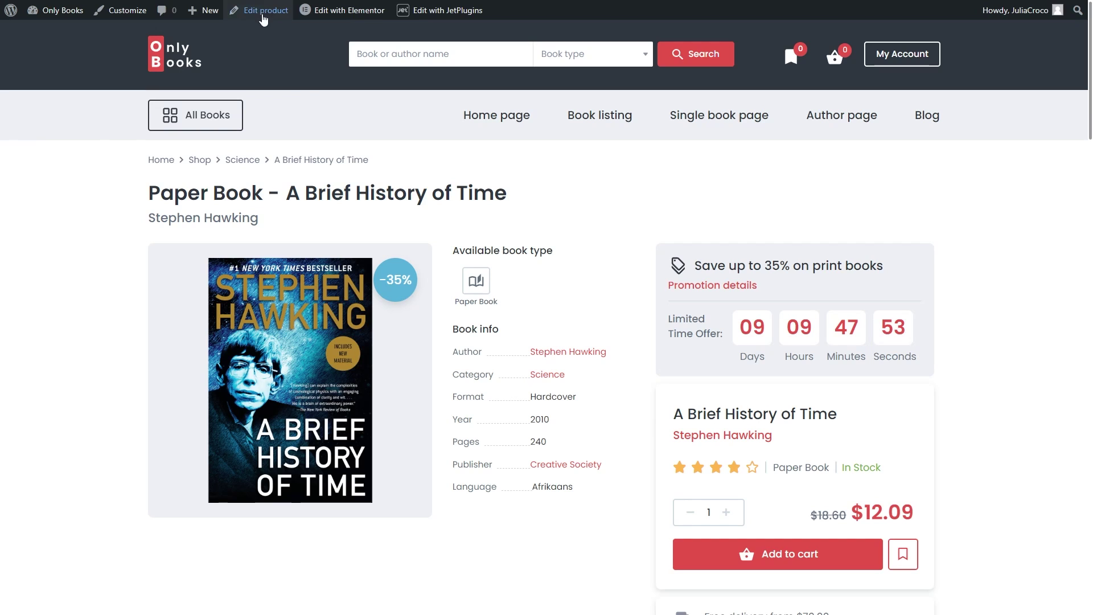
left_click(261, 12)
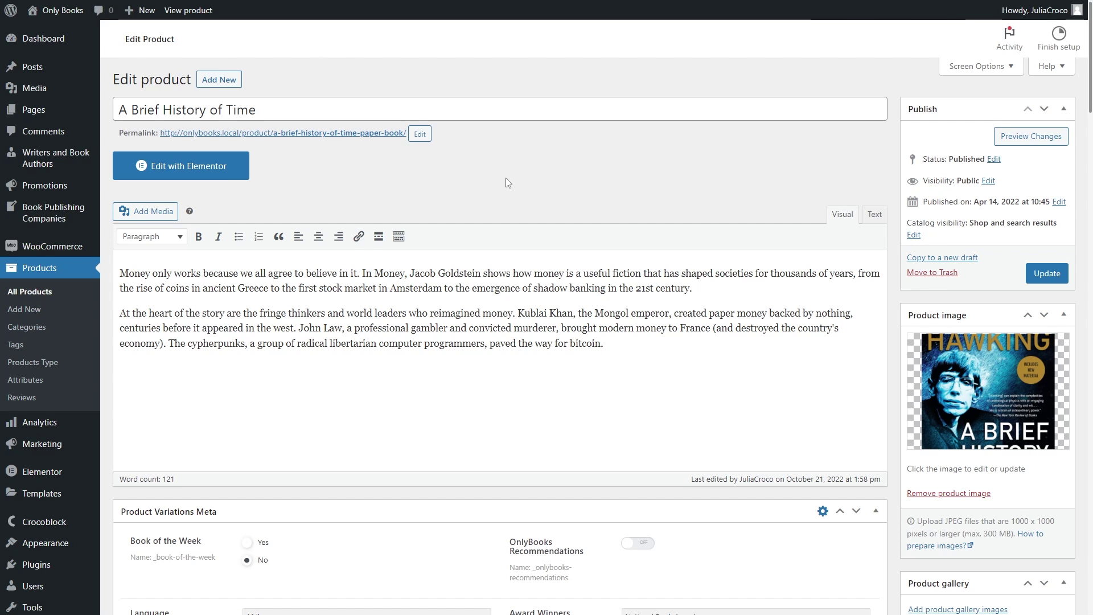
Schedule the product's sale price from 2022-10-20 to 2022-10-22 in its general product data
scroll(506, 178, "down", 4)
scroll(507, 179, "down", 20)
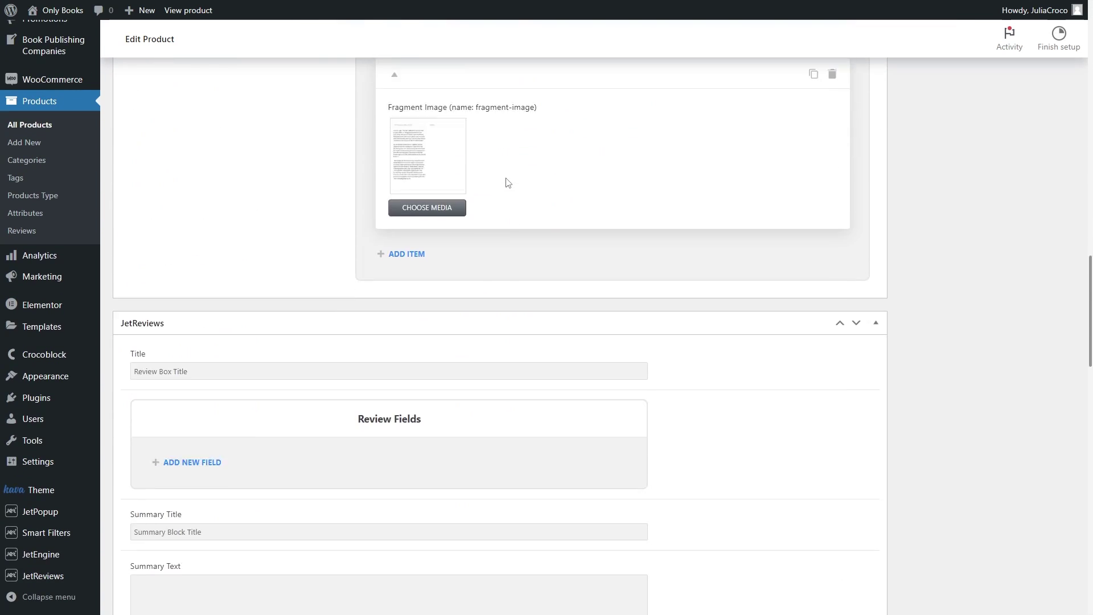
scroll(507, 178, "down", 9)
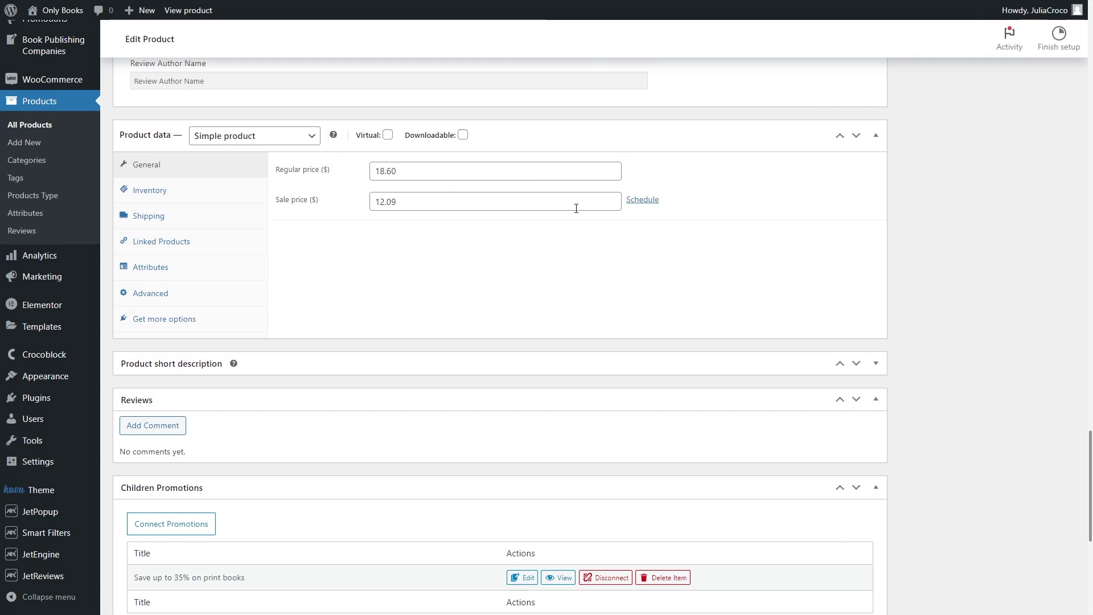
left_click(642, 202)
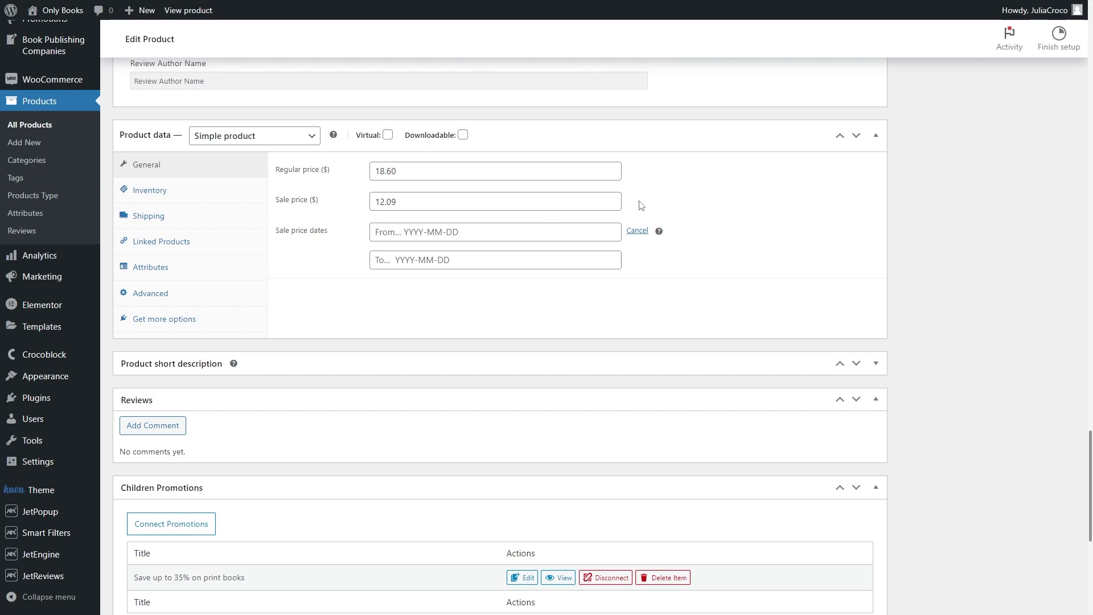
left_click(510, 234)
left_click(448, 350)
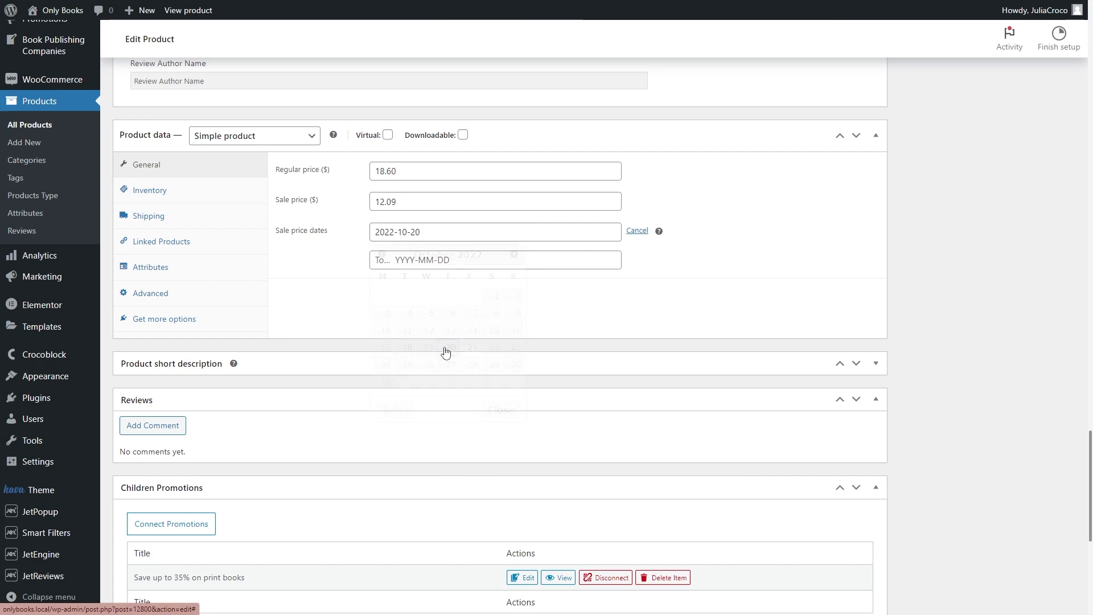
left_click(477, 261)
left_click(494, 373)
Update the A Brief History of Time product and reload the product listing grid page
scroll(497, 373, "up", 5)
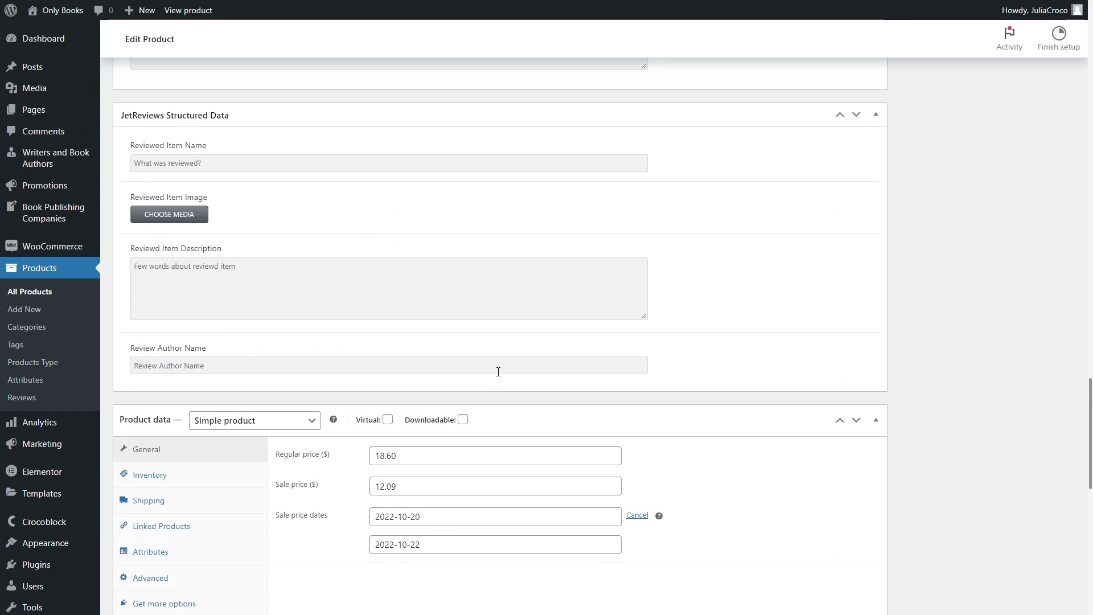
scroll(498, 372, "up", 20)
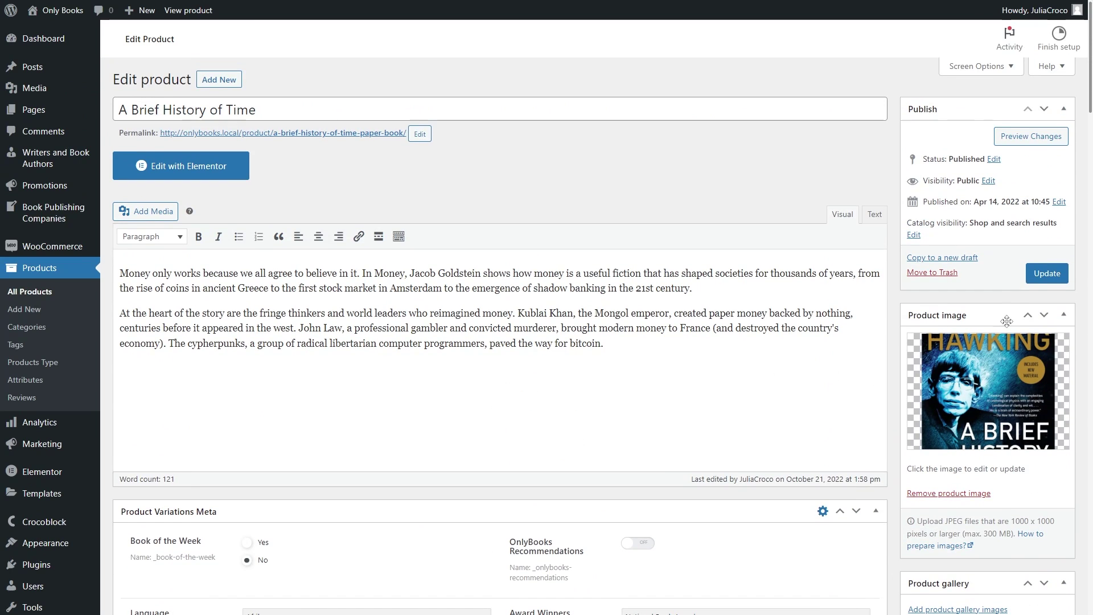
left_click(1046, 273)
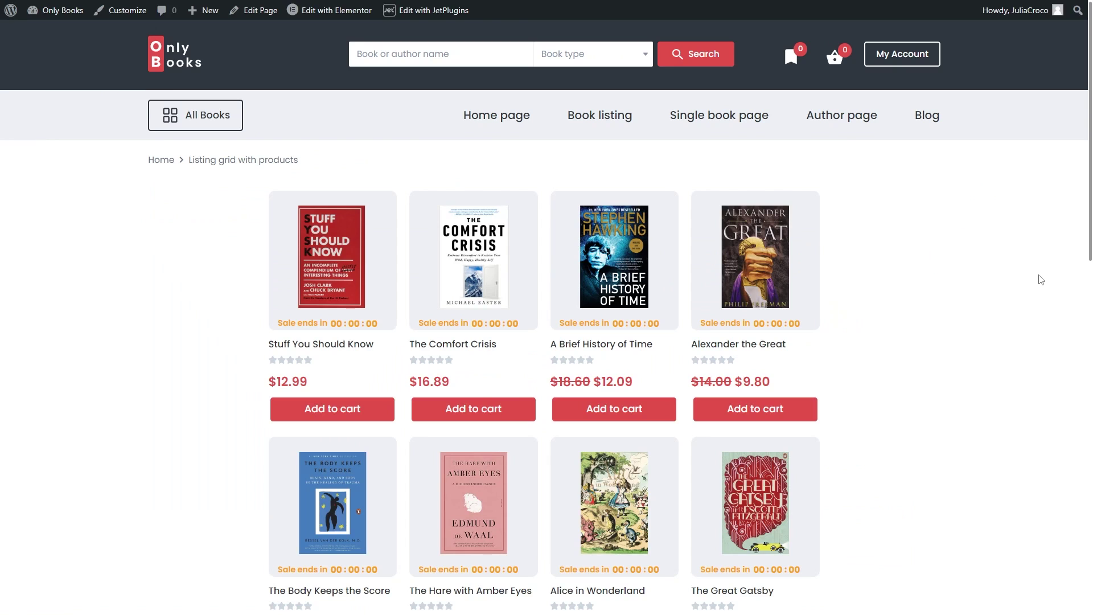
key("F5")
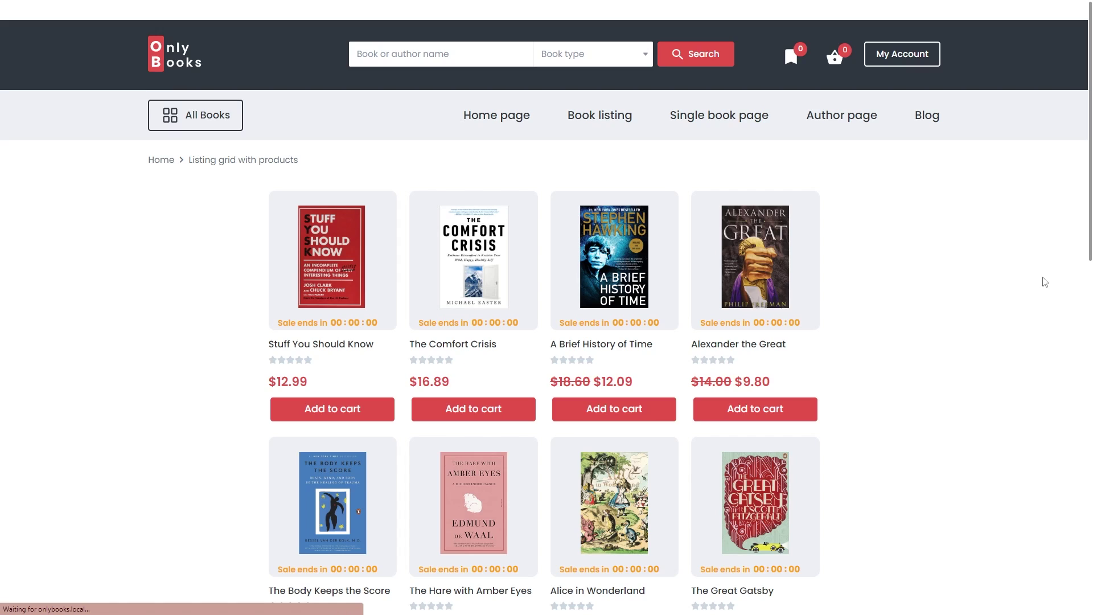
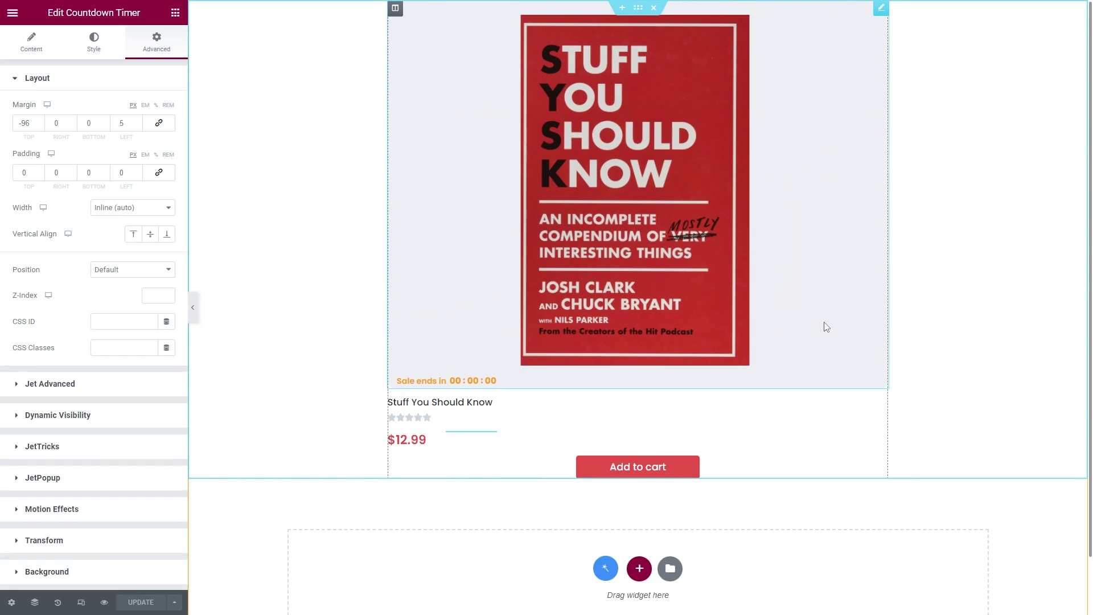
Enable Dynamic Visibility for the countdown timer, showing it if a "Greater than" condition is met
left_click(121, 81)
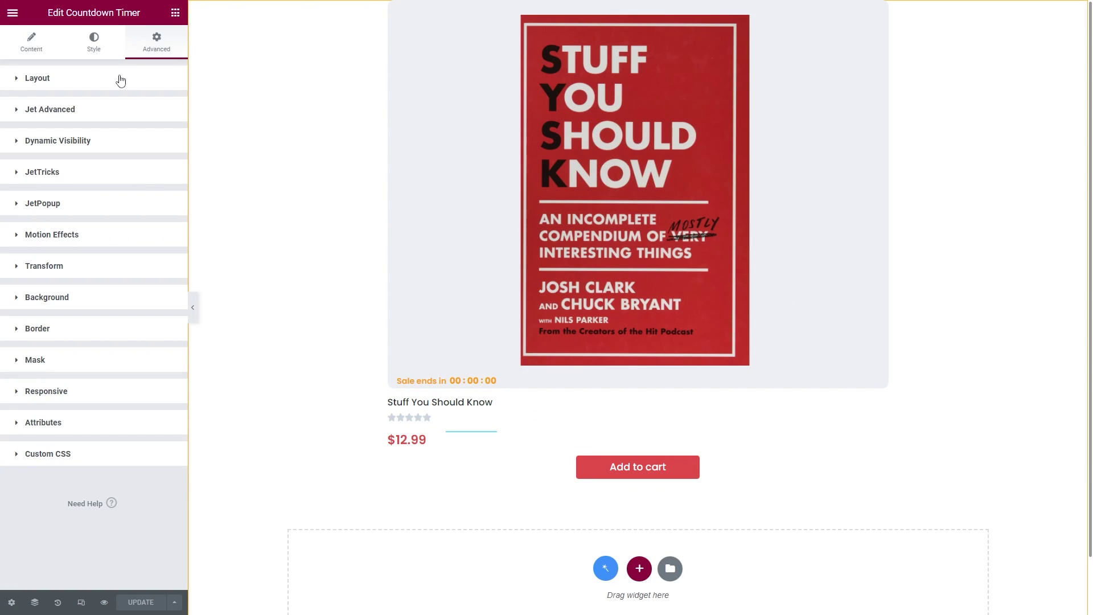
left_click(128, 145)
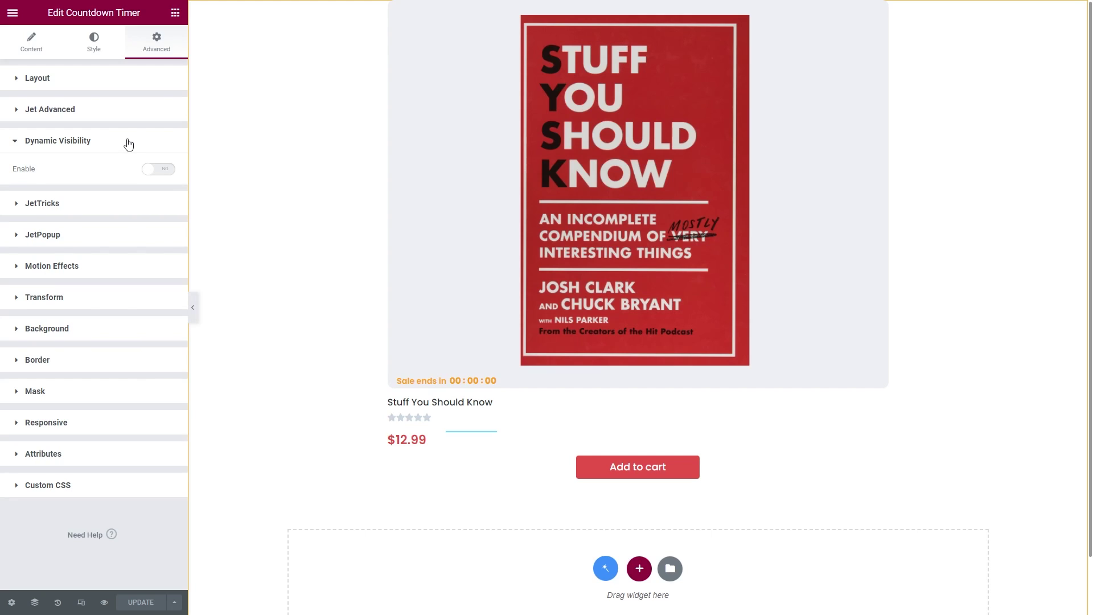
left_click(163, 169)
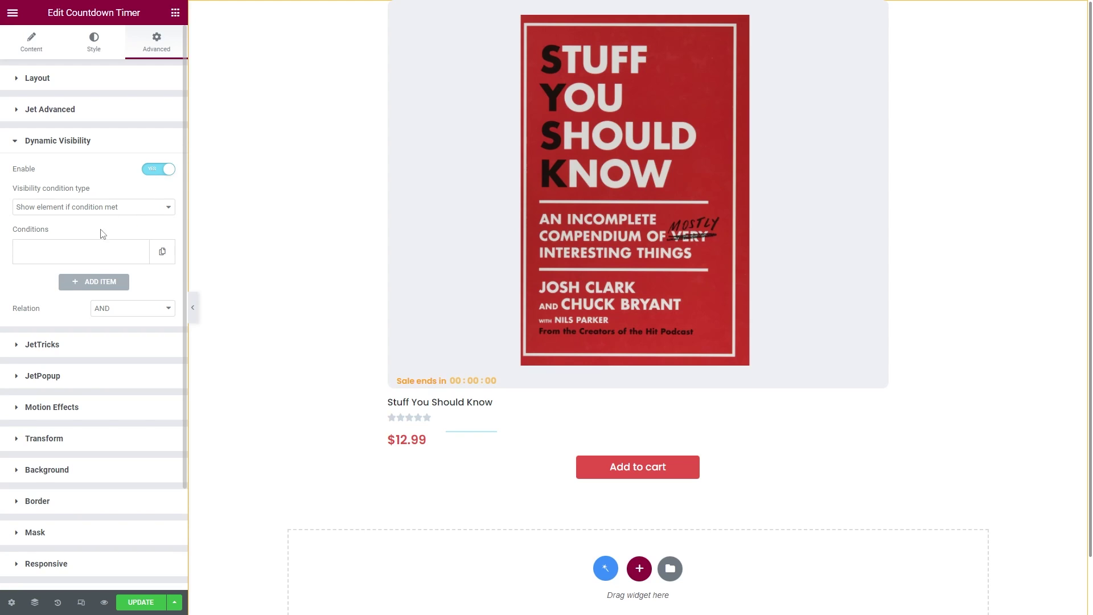
left_click(88, 250)
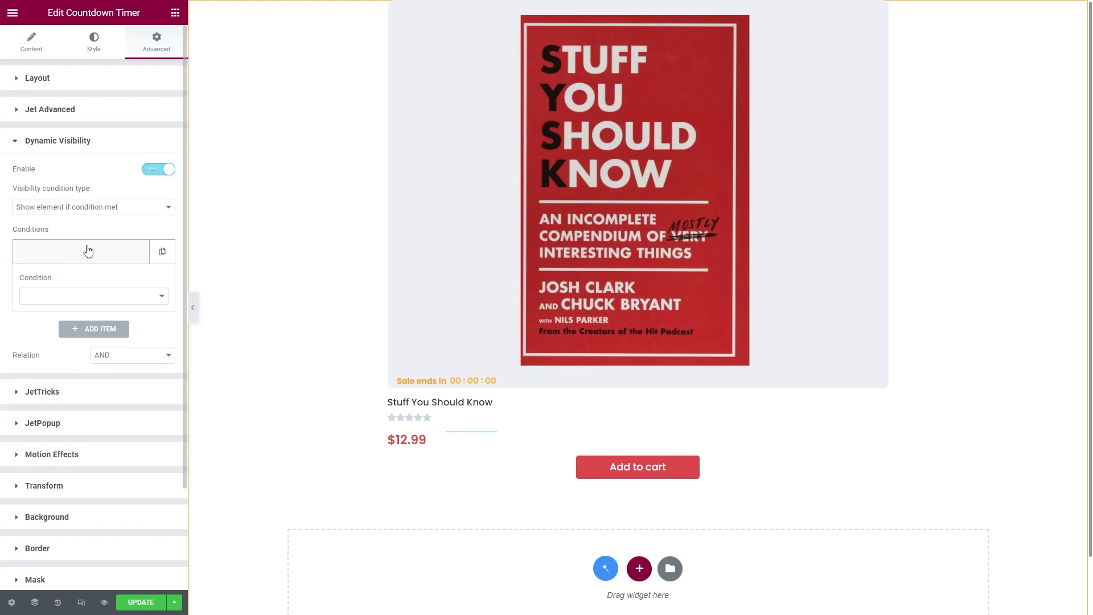
left_click(105, 296)
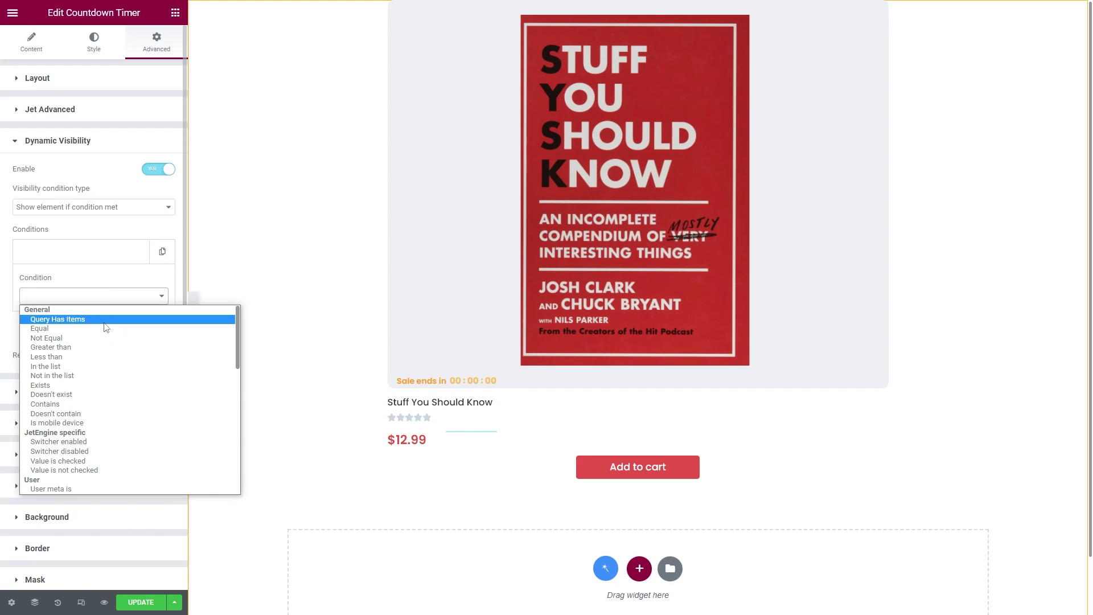
left_click(106, 347)
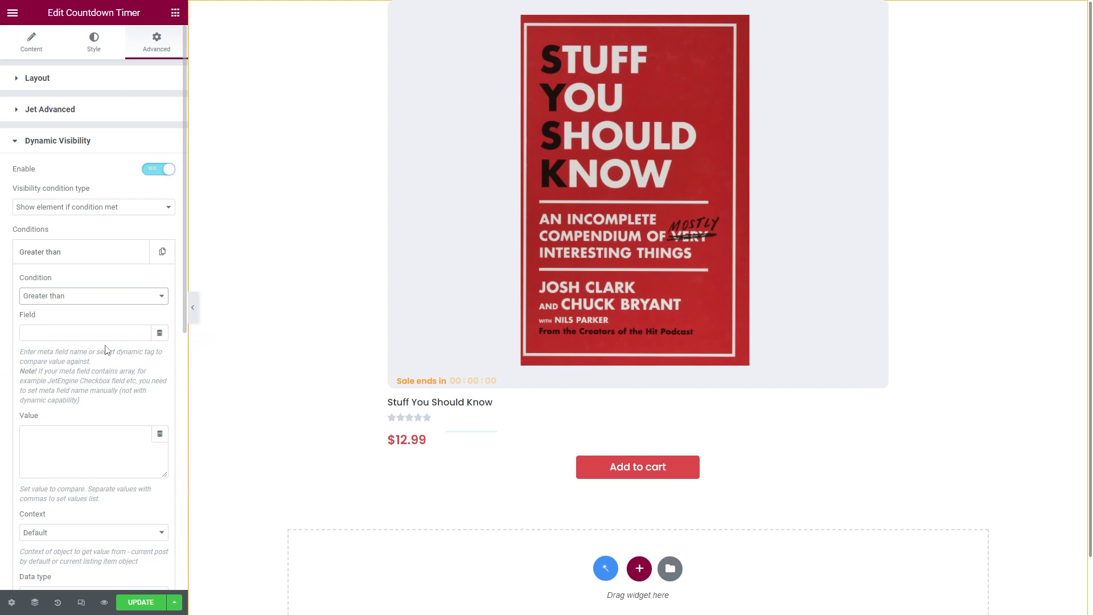
Link the visibility condition's field dynamically to the WooCommerce Product Field "Date on Sale to"
left_click(160, 335)
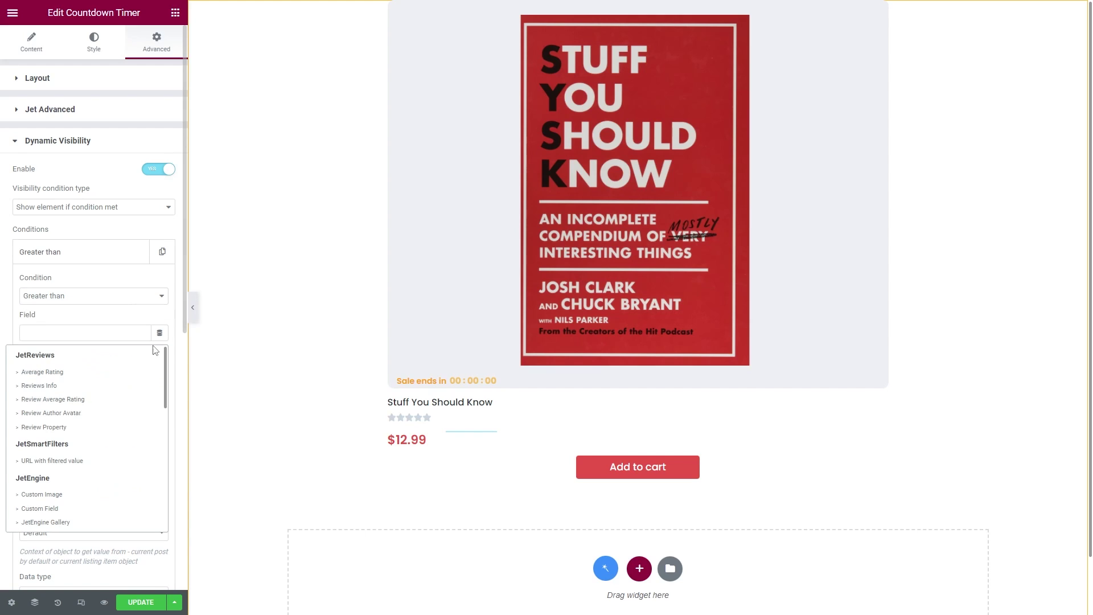
scroll(122, 398, "down", 5)
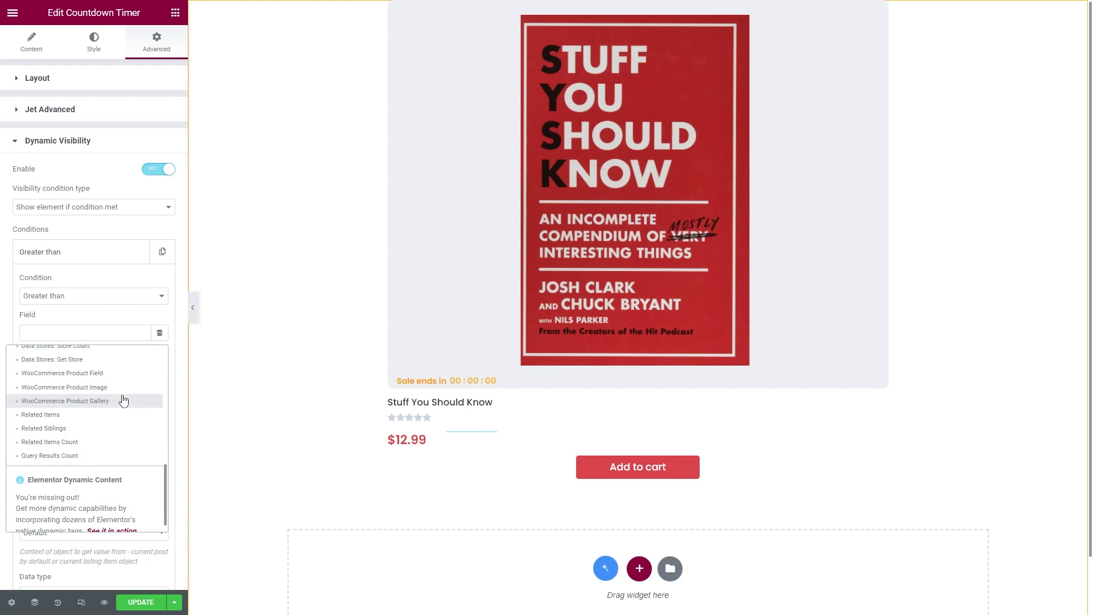
left_click(116, 374)
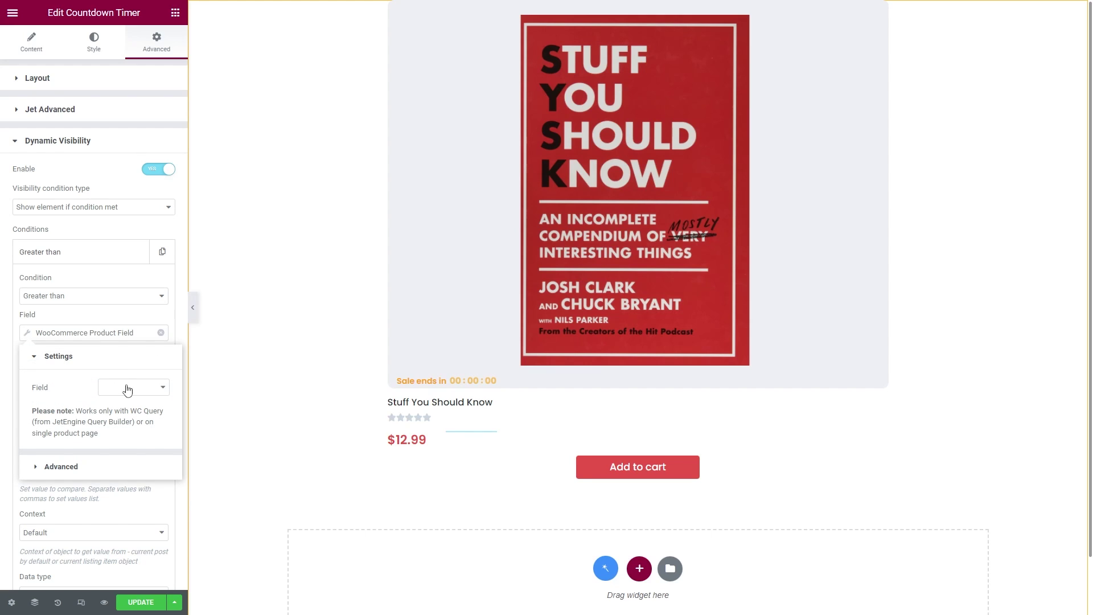
left_click(127, 389)
scroll(131, 456, "down", 5)
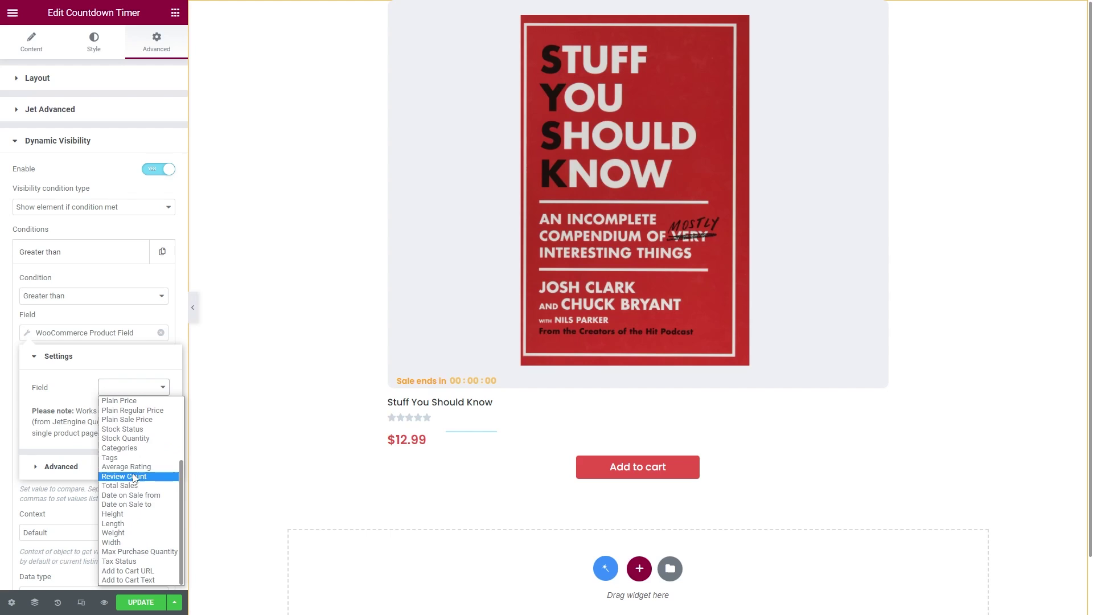
left_click(134, 505)
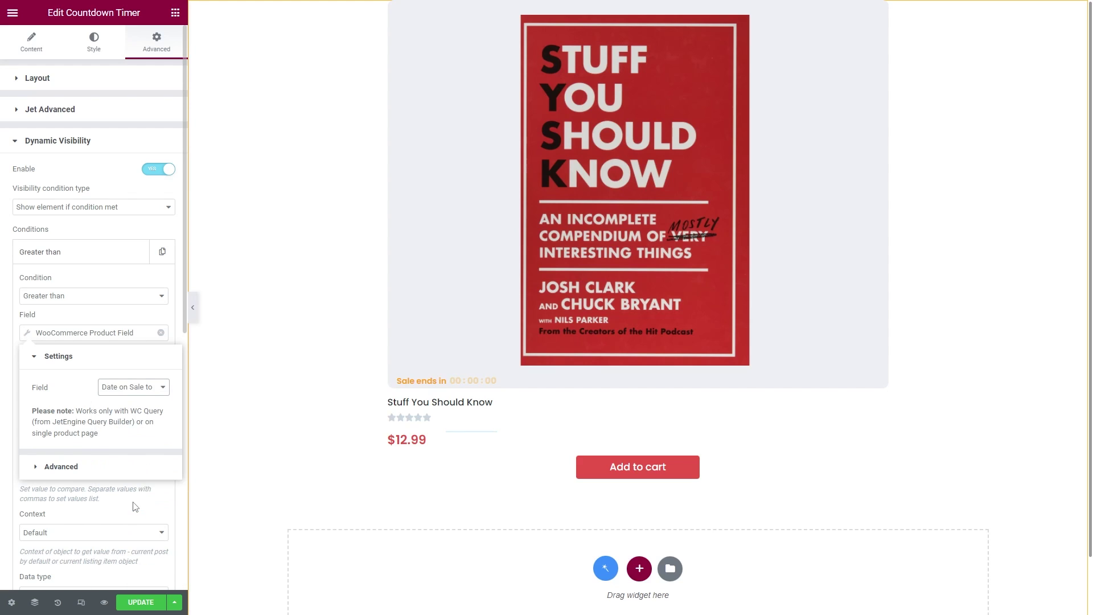
left_click(135, 507)
Set the visibility condition's comparison value to "now" and its data type to Datetime
left_click(98, 448)
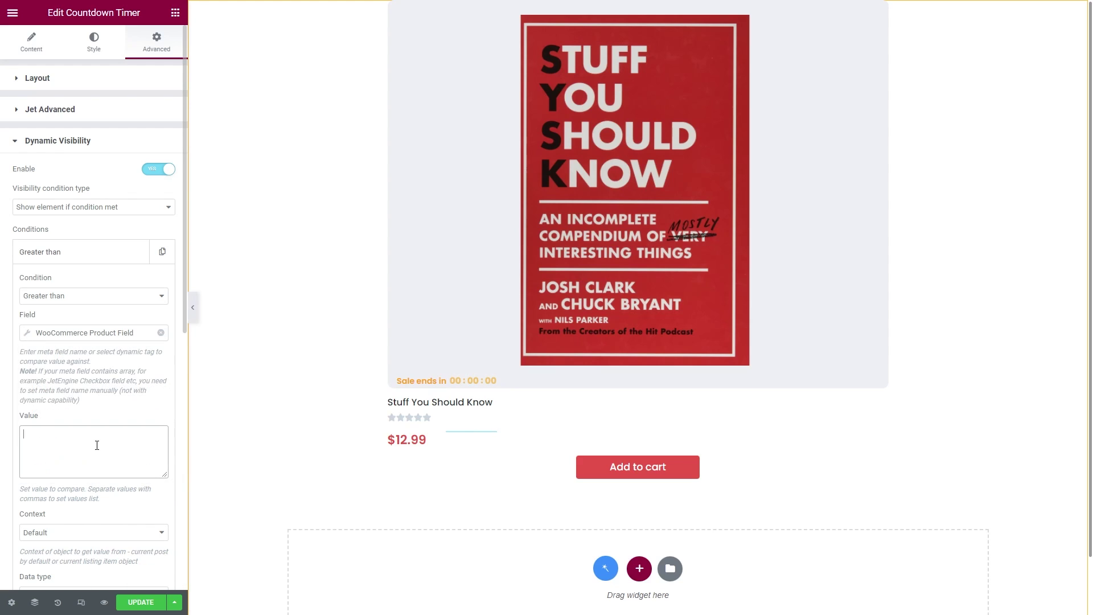
type("now")
scroll(97, 446, "down", 2)
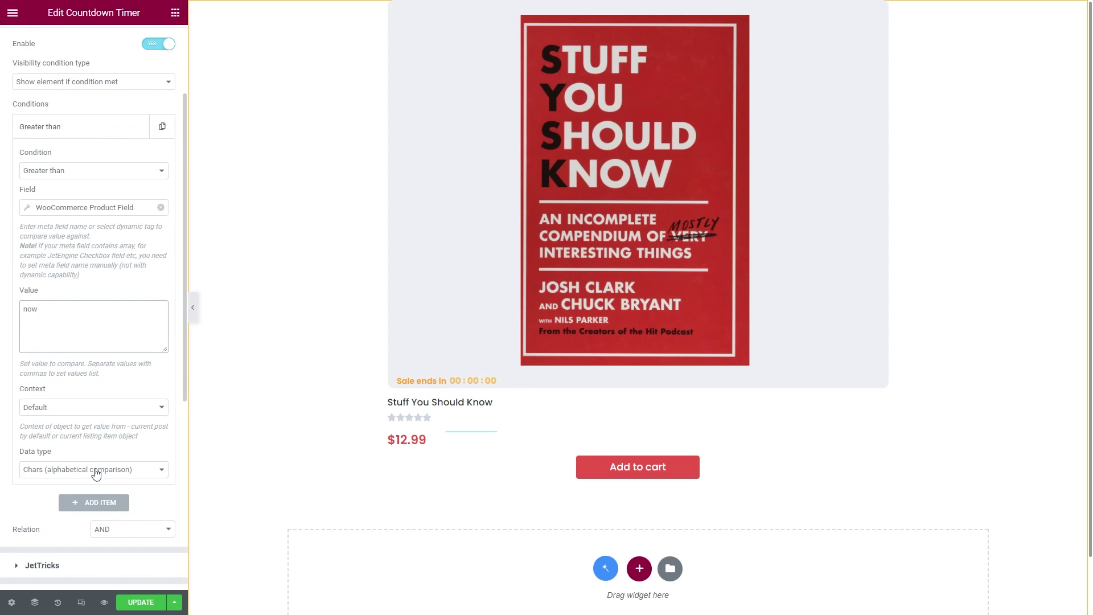
left_click(95, 470)
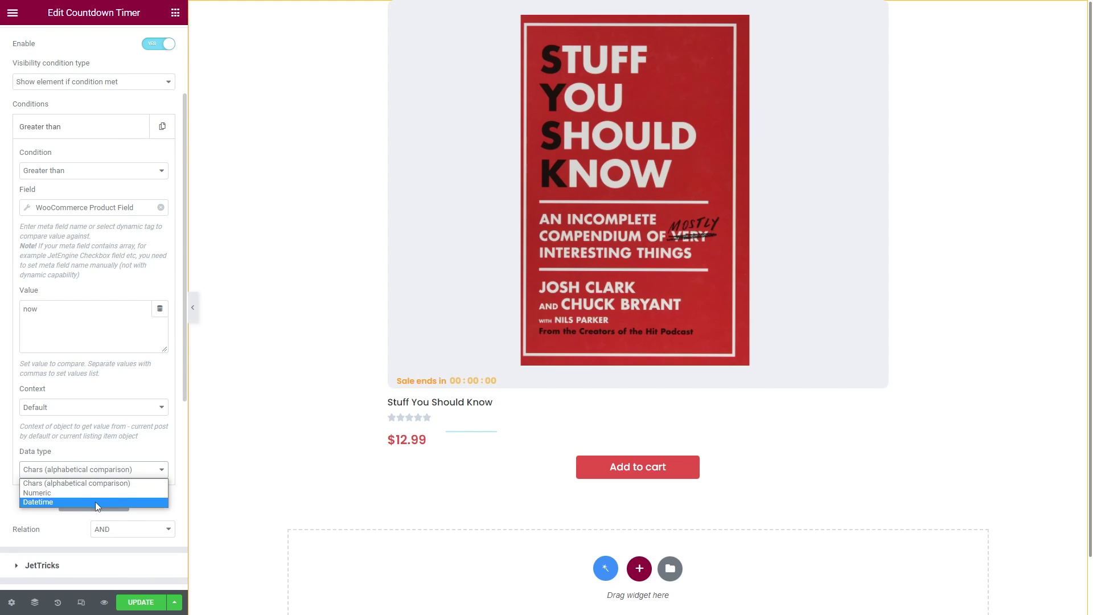
left_click(95, 501)
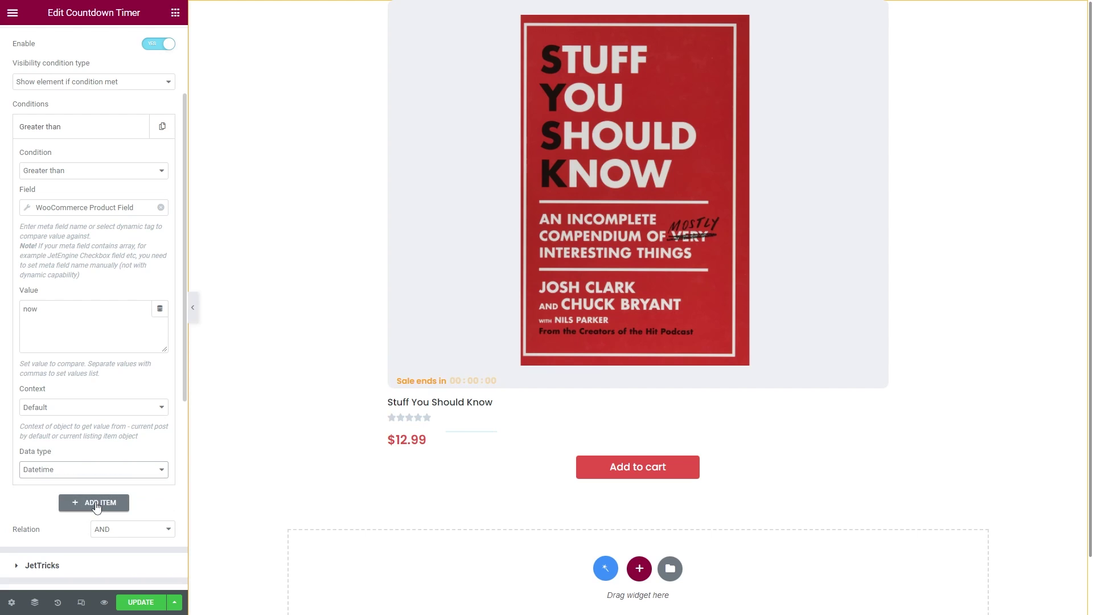
Enable Dynamic Visibility for the "Sale ends in" heading, showing it if a "Greater than" condition is met
left_click(407, 440)
left_click(94, 79)
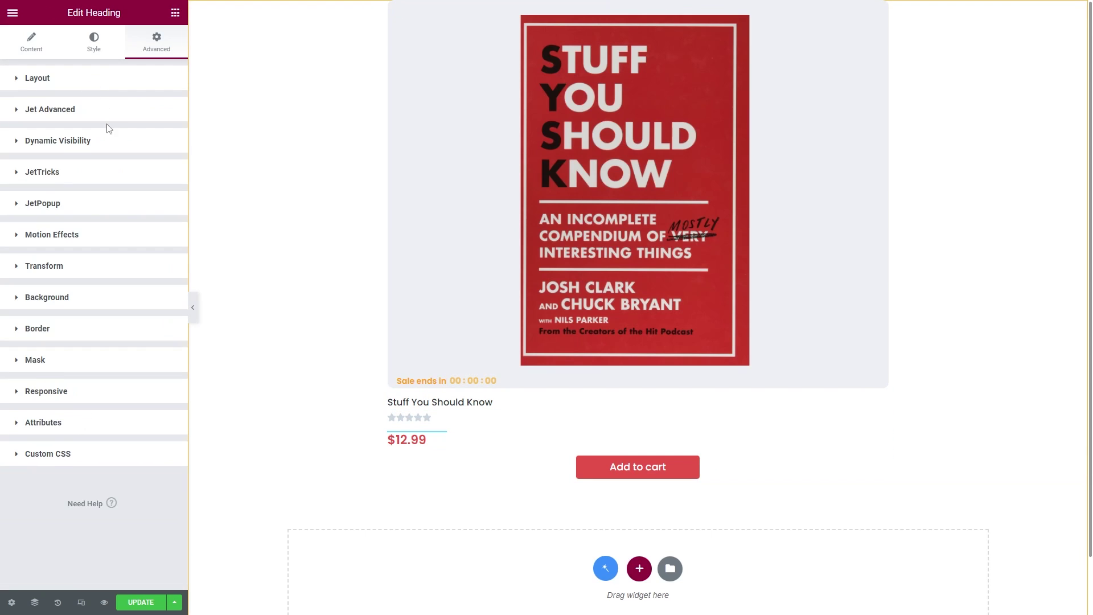
left_click(109, 139)
left_click(158, 169)
left_click(103, 281)
left_click(104, 296)
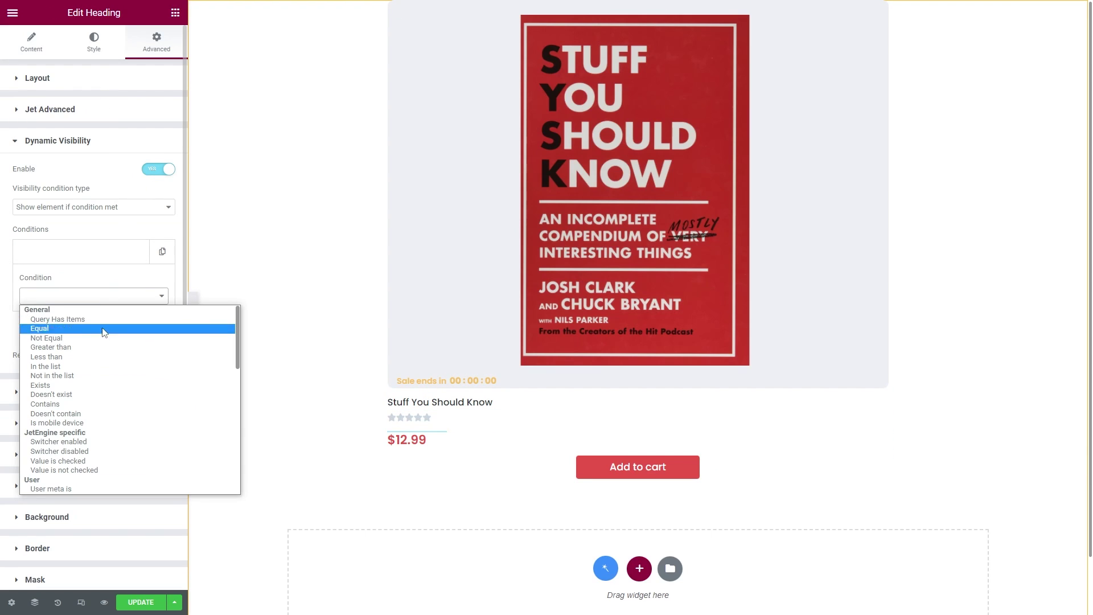
left_click(51, 348)
Link the heading's visibility condition field dynamically to the WooCommerce Product Field "Date on Sale to"
left_click(160, 333)
scroll(108, 376, "down", 5)
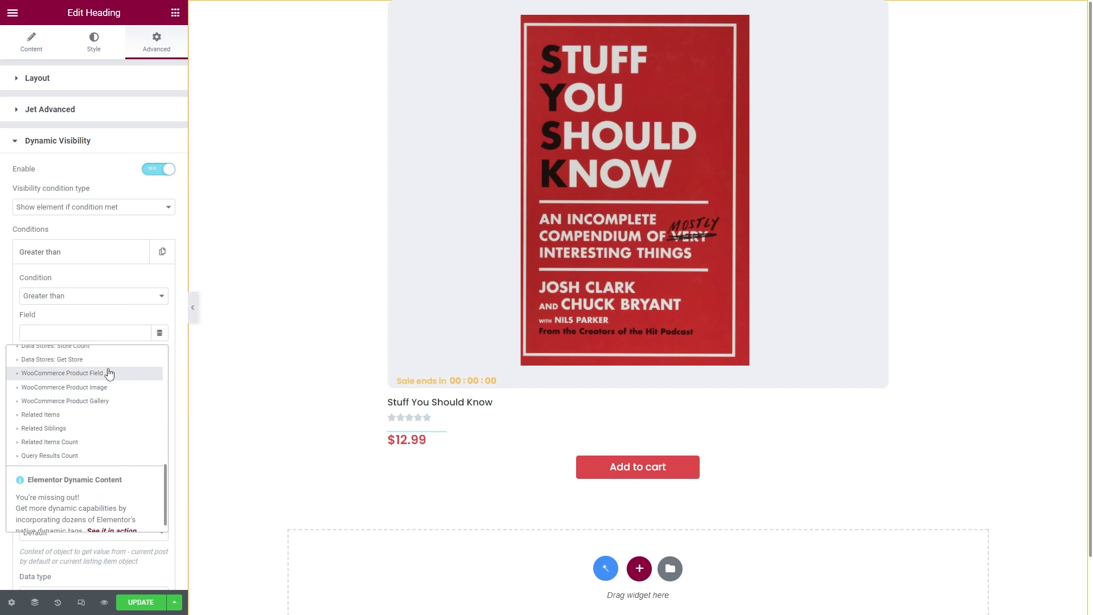
left_click(109, 374)
left_click(134, 386)
scroll(126, 450, "down", 3)
left_click(122, 446)
Set the heading's visibility comparison value to "now" and its data type to Datetime
left_click(104, 450)
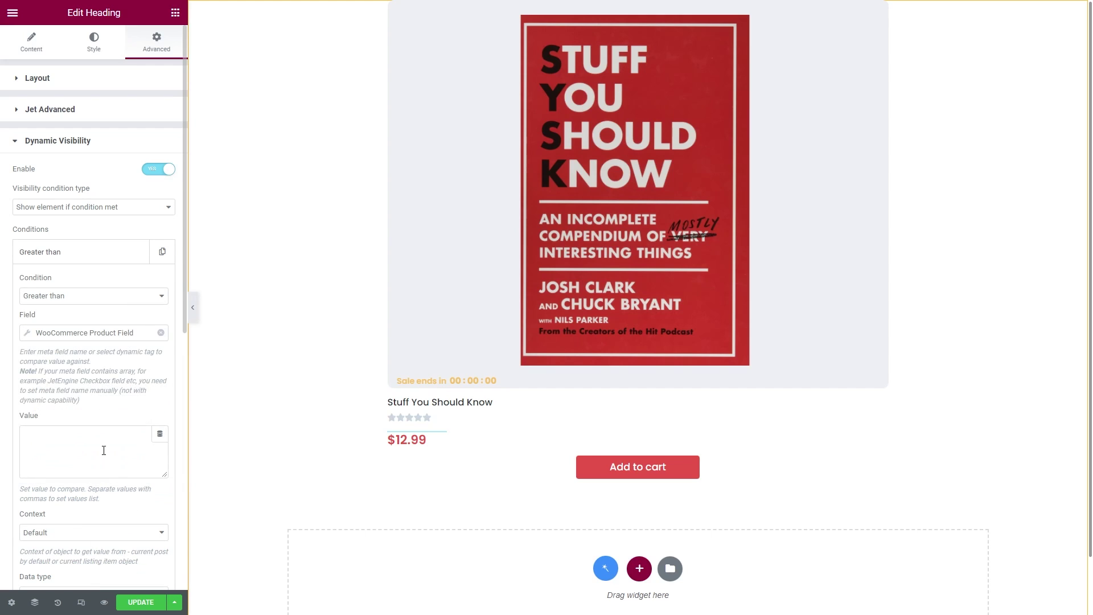
type("now")
scroll(103, 450, "down", 2)
left_click(104, 469)
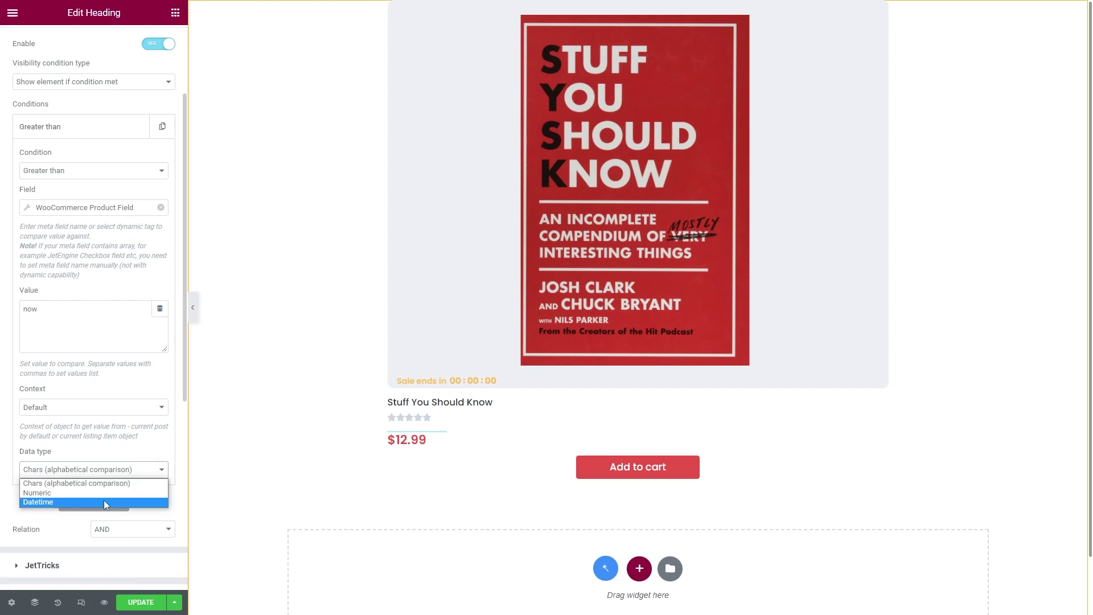
left_click(103, 501)
Update the listing item and reload the product listing grid page
left_click(140, 603)
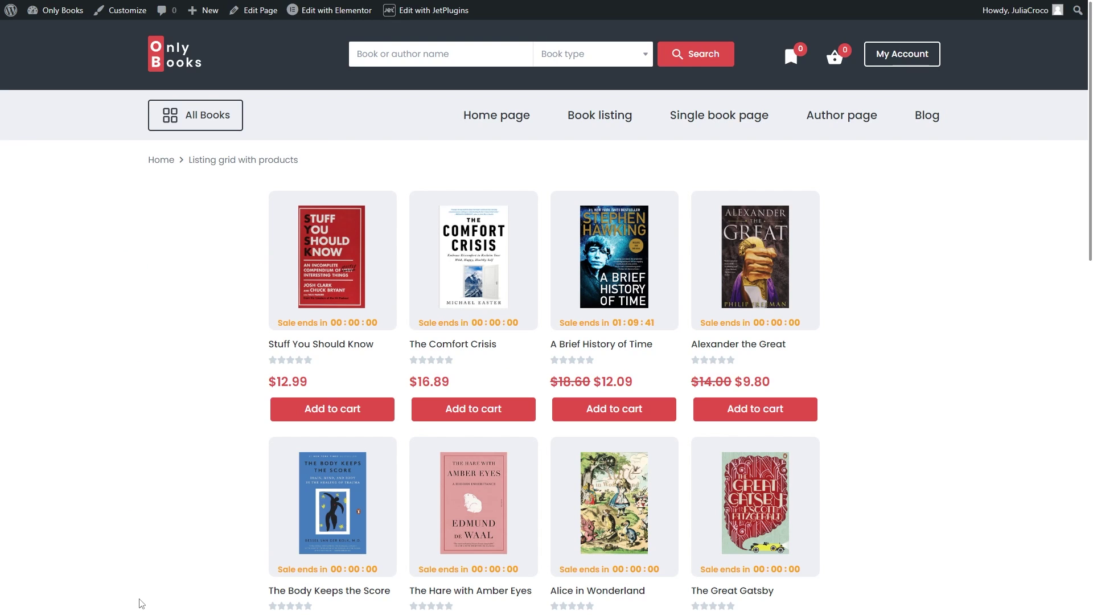
key("F5")
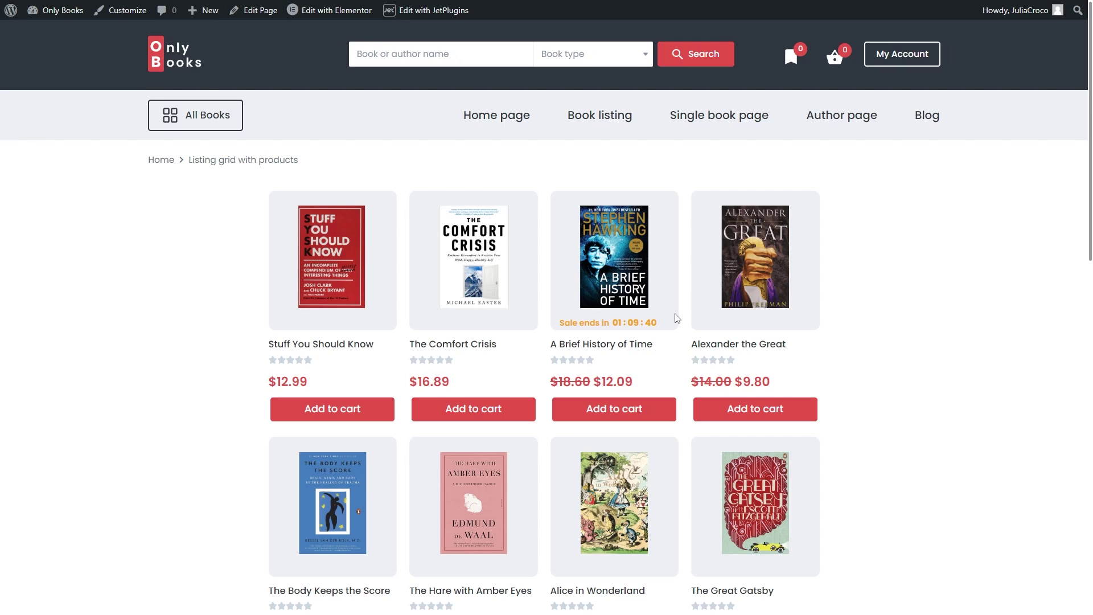
middle_click(864, 316)
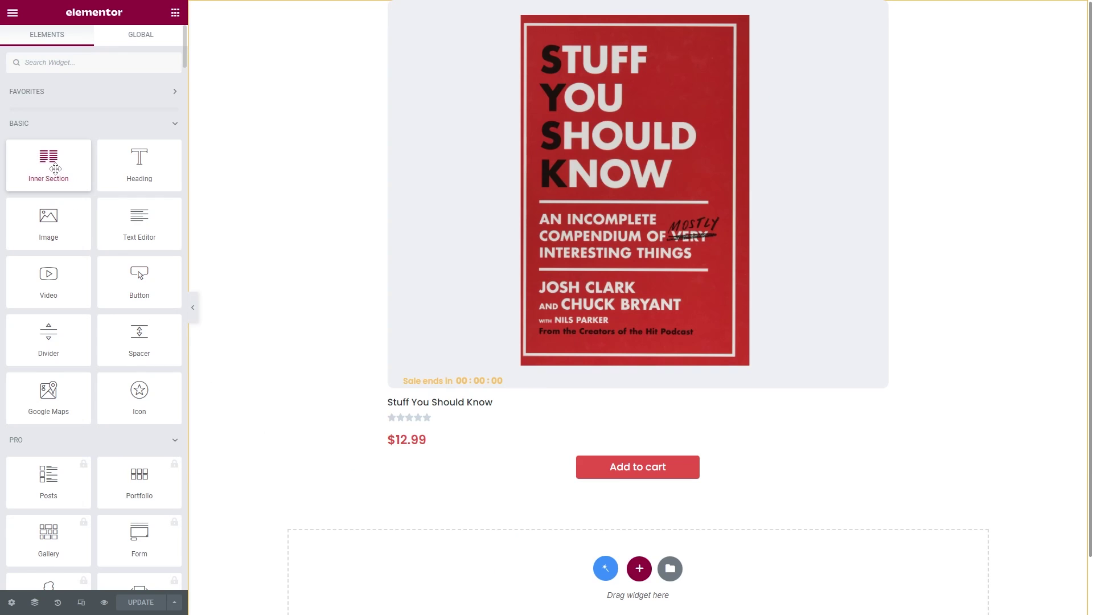
Add an inner section above the product image and reduce it to a single column
left_click_drag(49, 165, 433, 29)
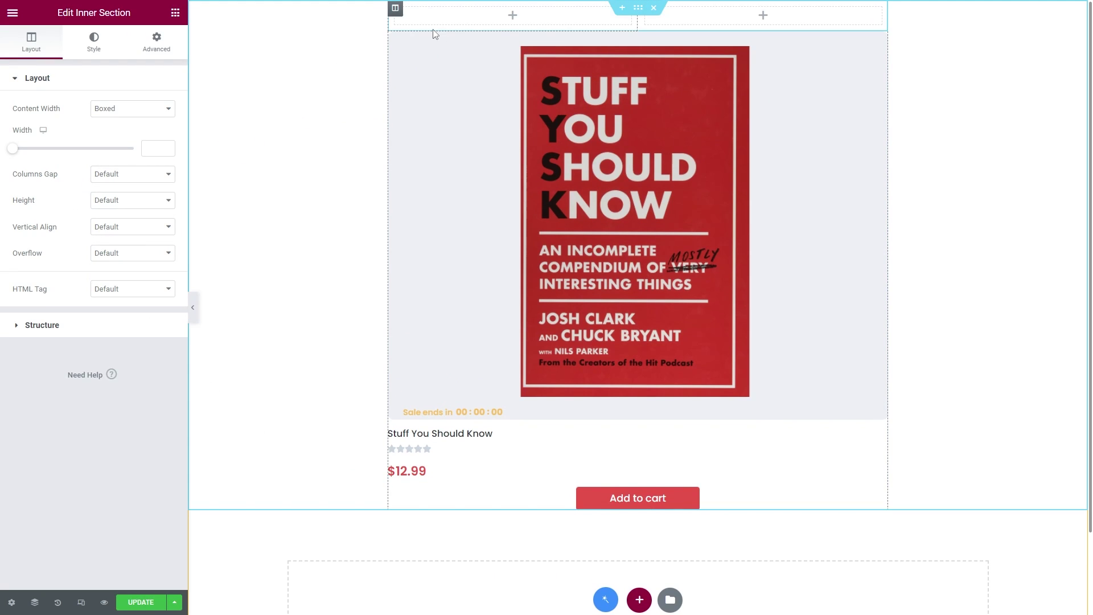
right_click(655, 26)
left_click(714, 198)
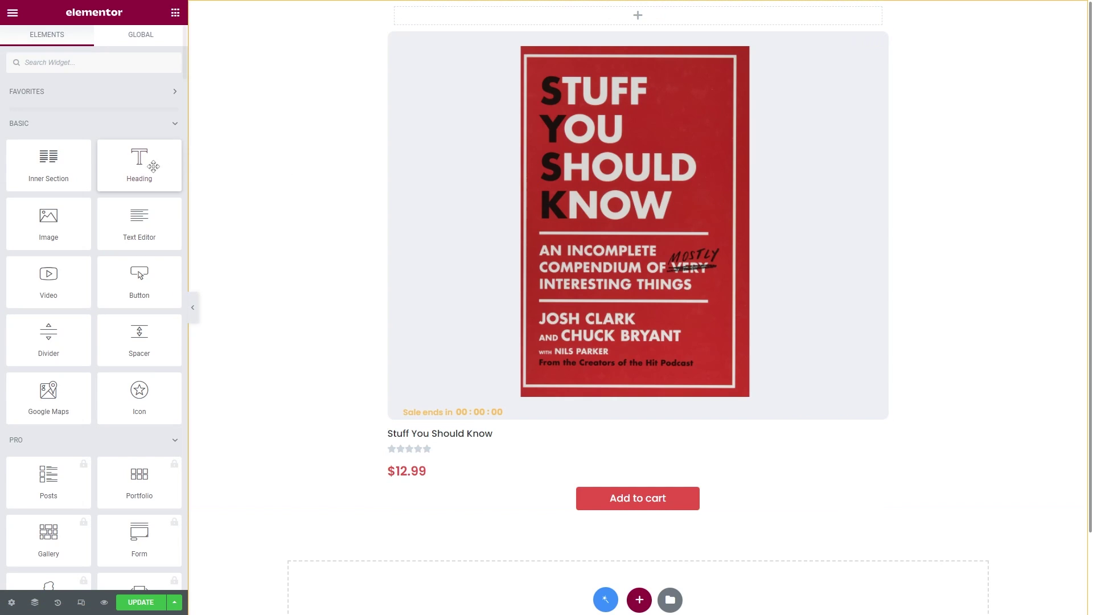
Add a heading to the inner section with the HTML tag span and the title "Sale!"
left_click_drag(154, 166, 448, 20)
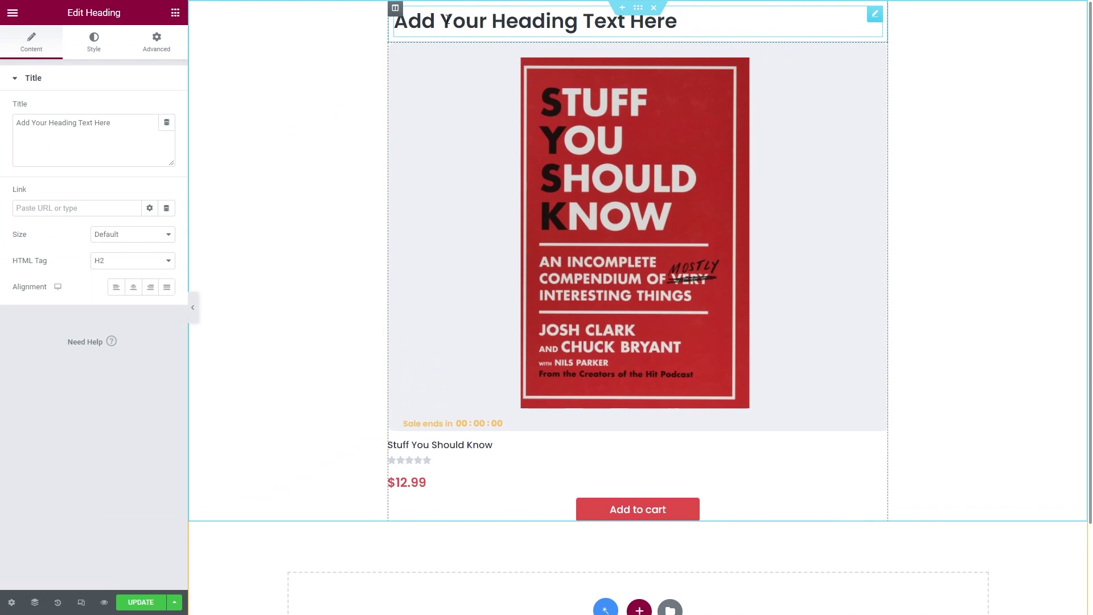
left_click(140, 260)
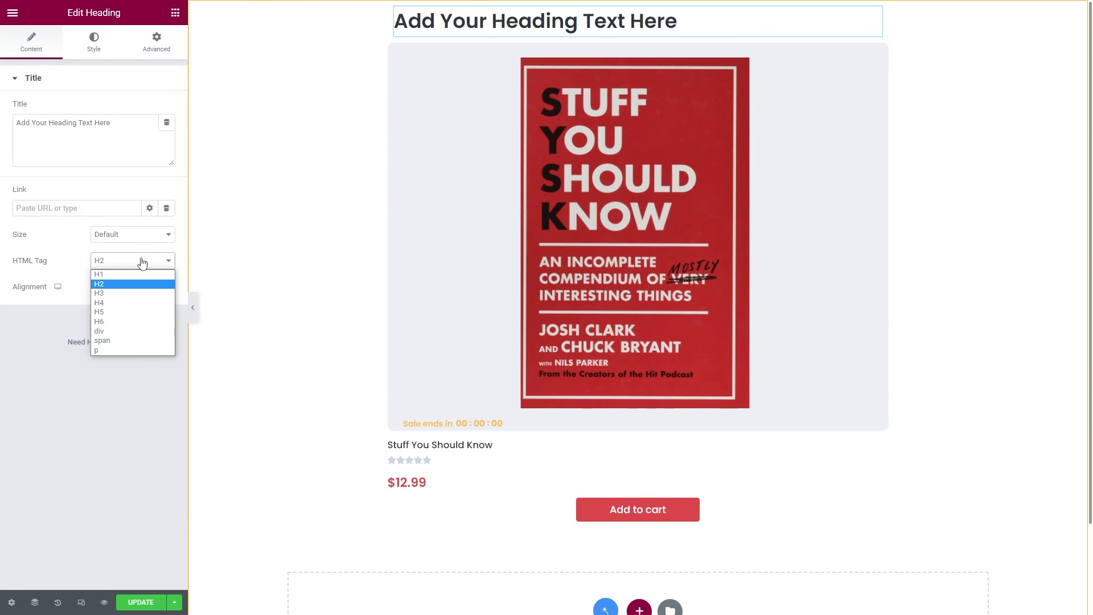
left_click(137, 340)
left_click_drag(129, 122, 15, 129)
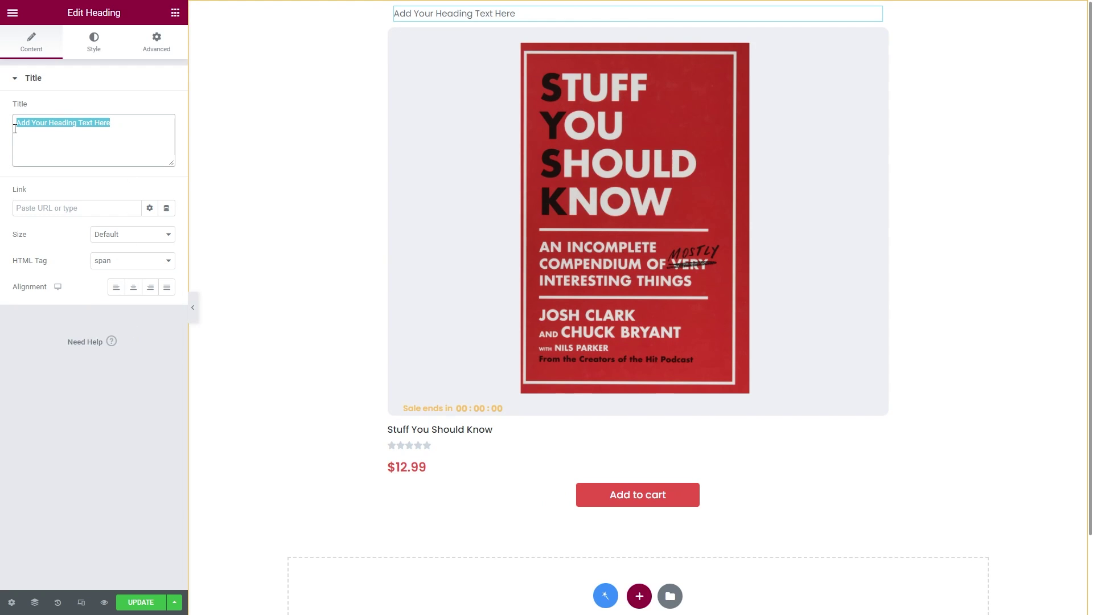
type("Sale!")
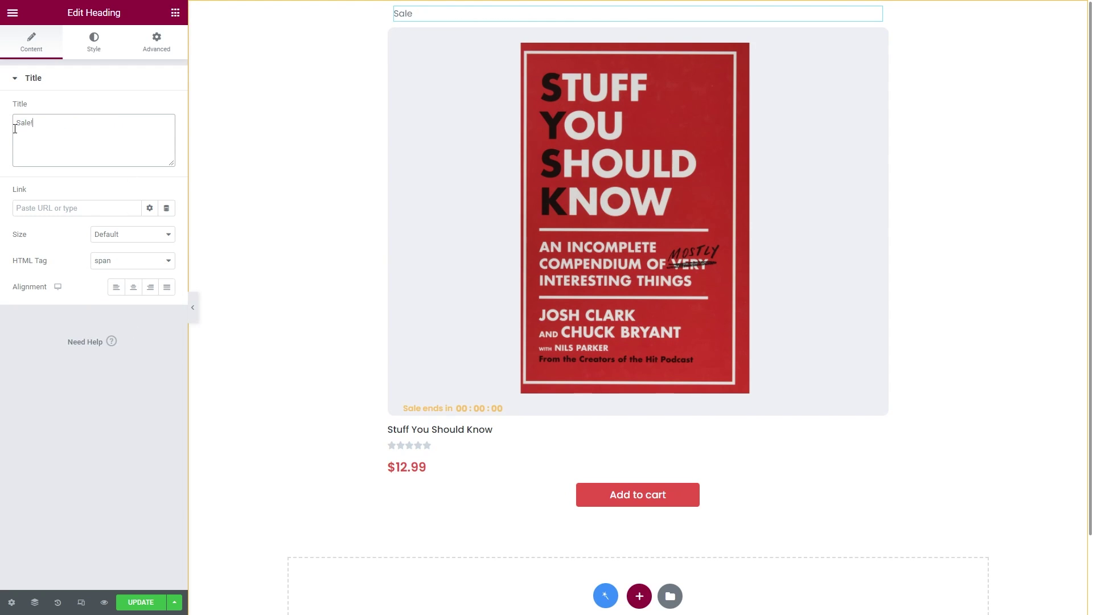
Set the "Sale!" heading's width to Inline (auto), with margins of 0 and only right and left padding of 5 px
left_click(162, 49)
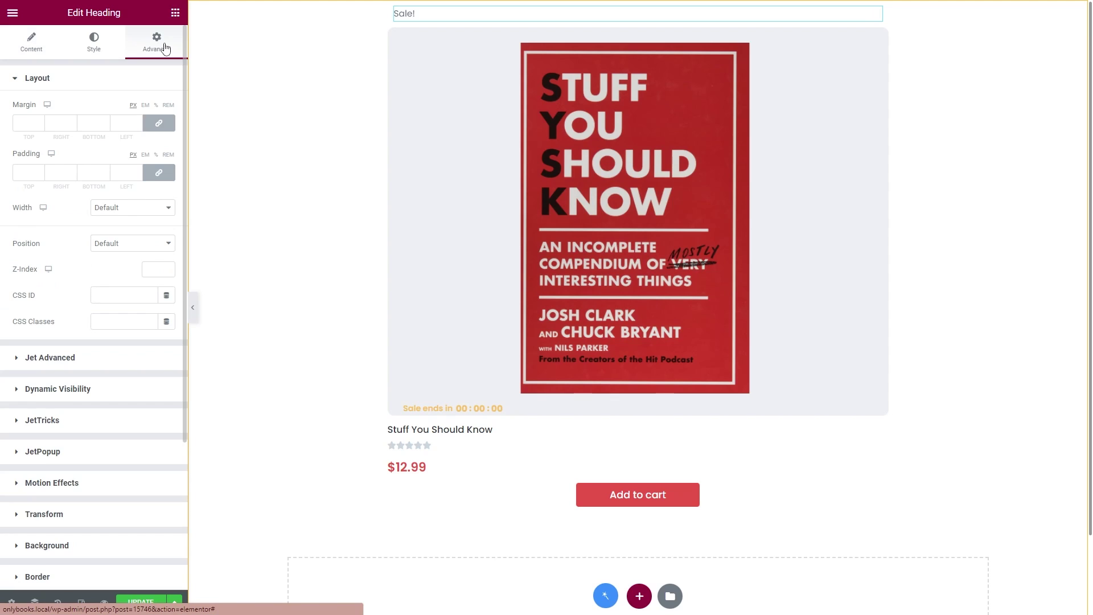
left_click(133, 208)
left_click(131, 240)
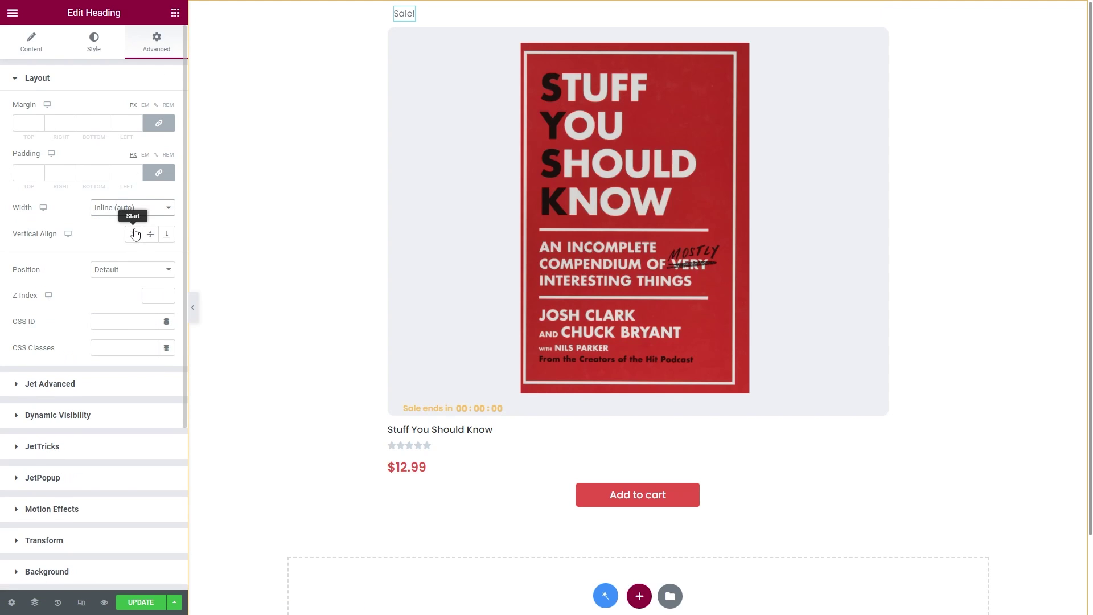
left_click(159, 172)
left_click(159, 123)
double_click(120, 173)
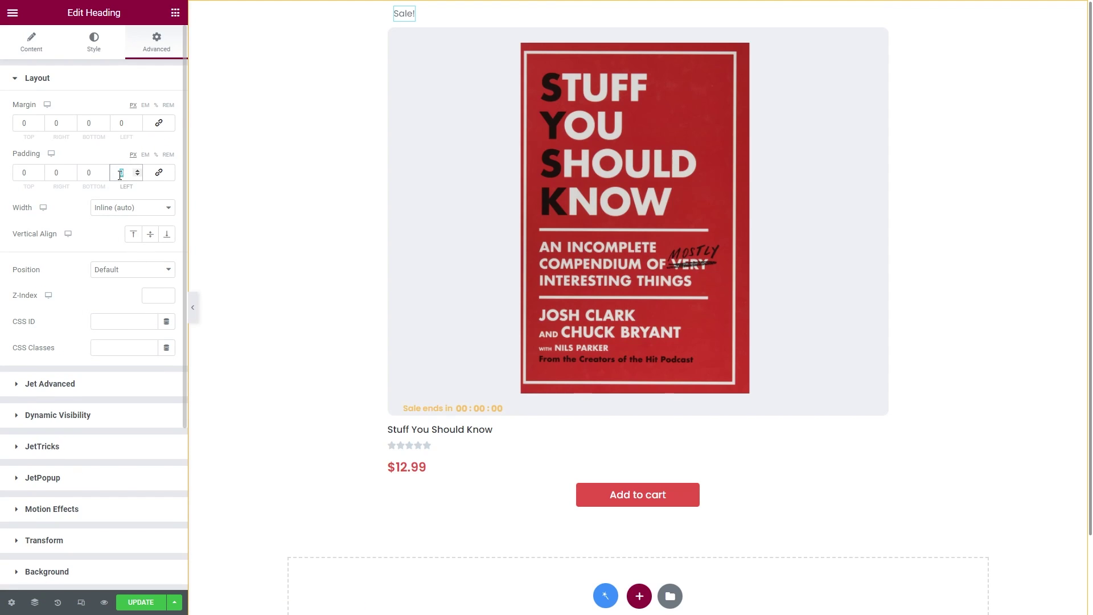
type("5")
double_click(56, 172)
type("5")
Position the "Sale!" heading absolutely with horizontal and vertical offsets of 10 px
left_click(133, 270)
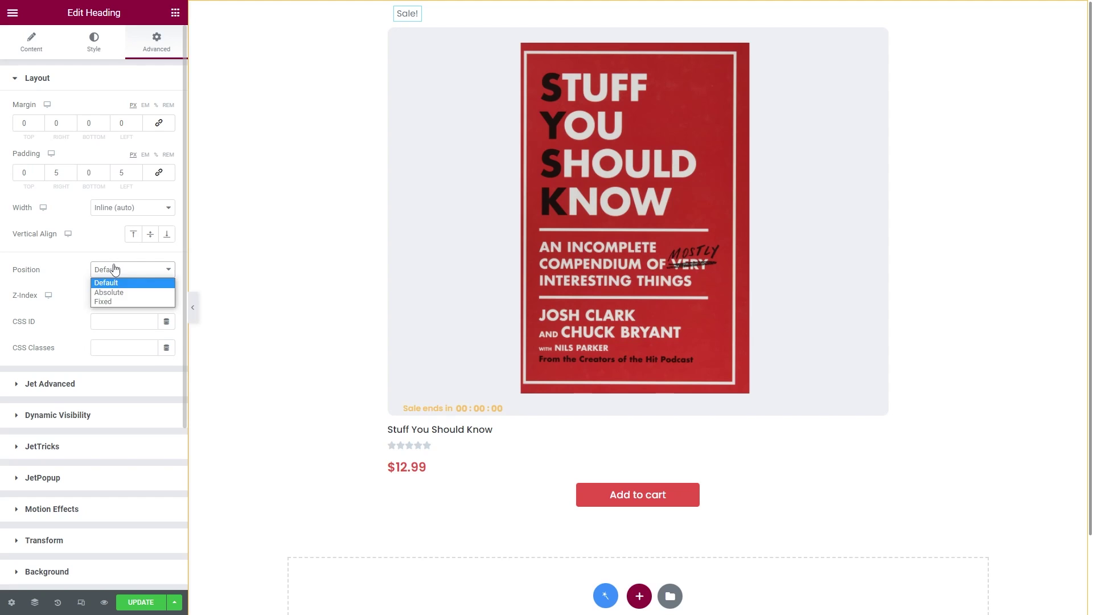
left_click(125, 293)
left_click(152, 381)
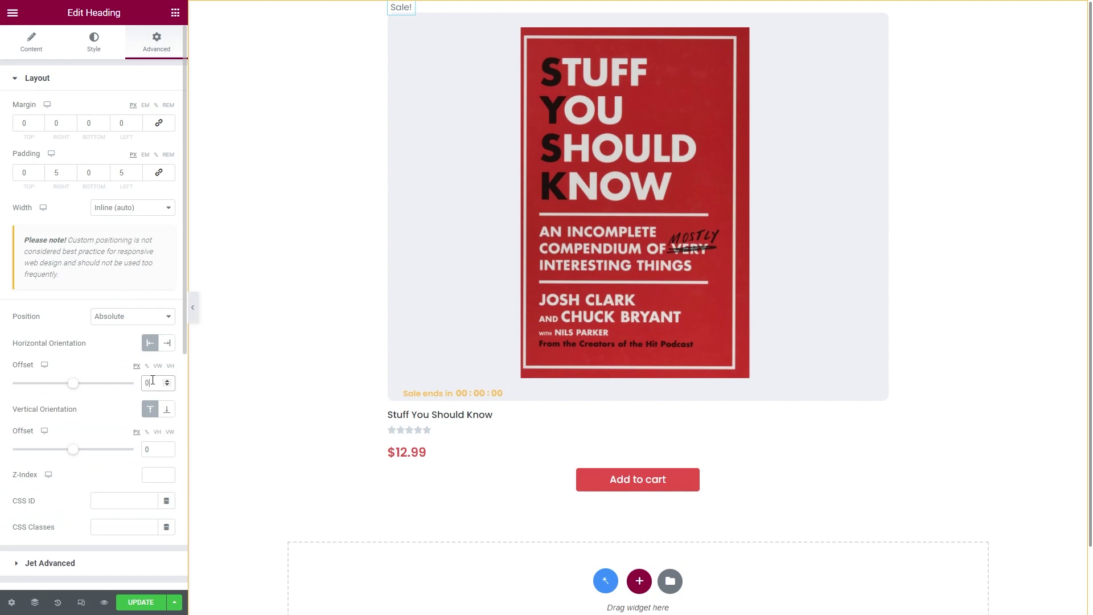
type("10")
double_click(152, 449)
type("10")
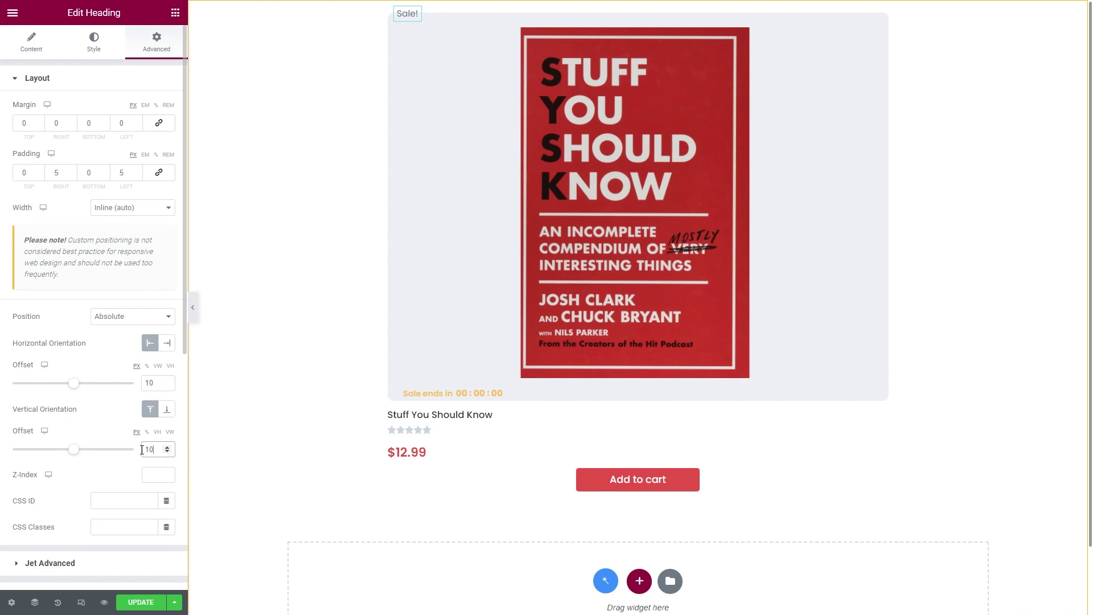
Give the "Sale!" heading a solid background in the global Secondary color
scroll(142, 456, "down", 3)
scroll(143, 455, "down", 3)
left_click(138, 372)
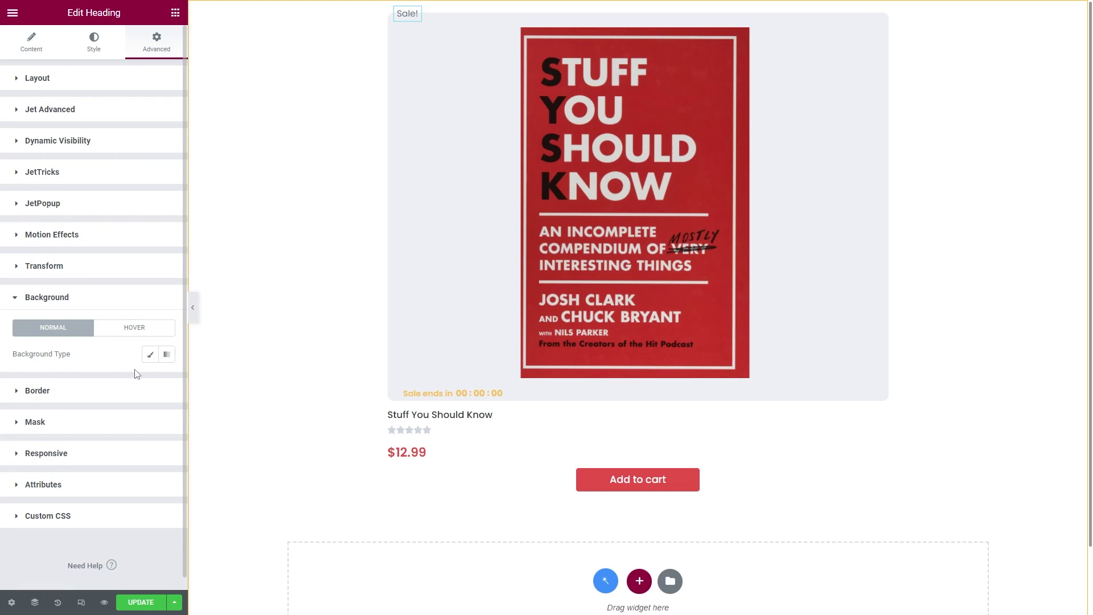
left_click(148, 358)
left_click(151, 381)
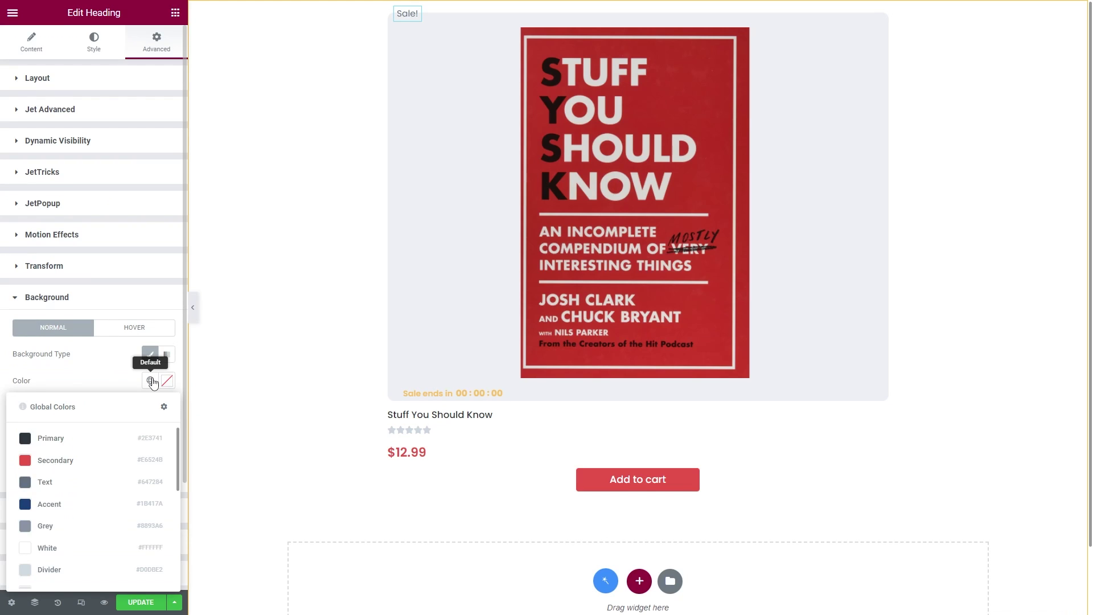
left_click(105, 459)
Set the "Sale!" heading's text color to white, #FFFFFF
left_click(90, 38)
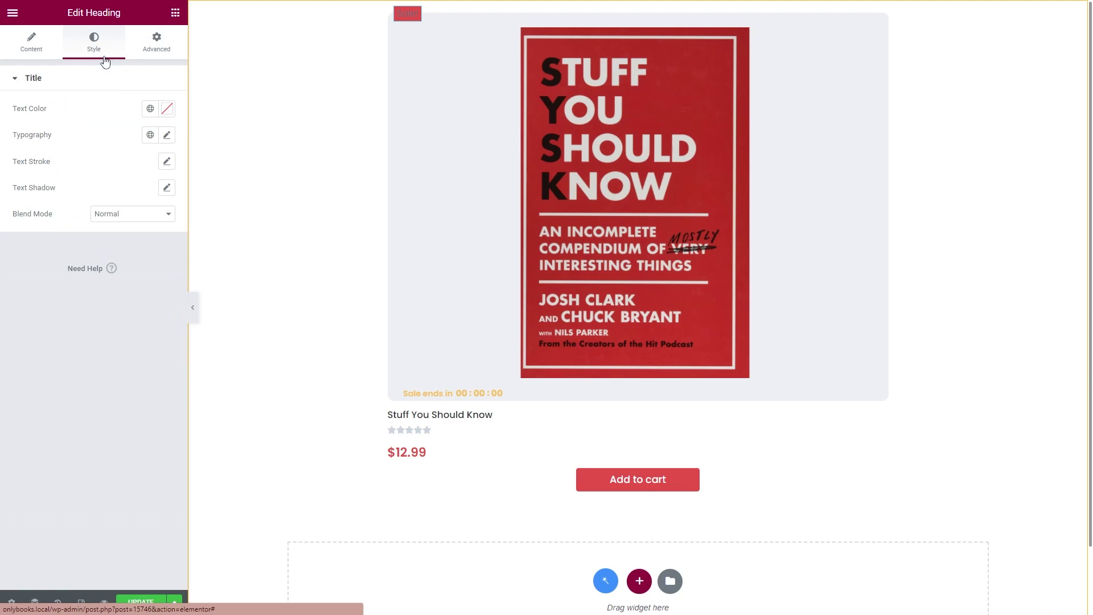
left_click(166, 109)
left_click_drag(44, 159, 16, 154)
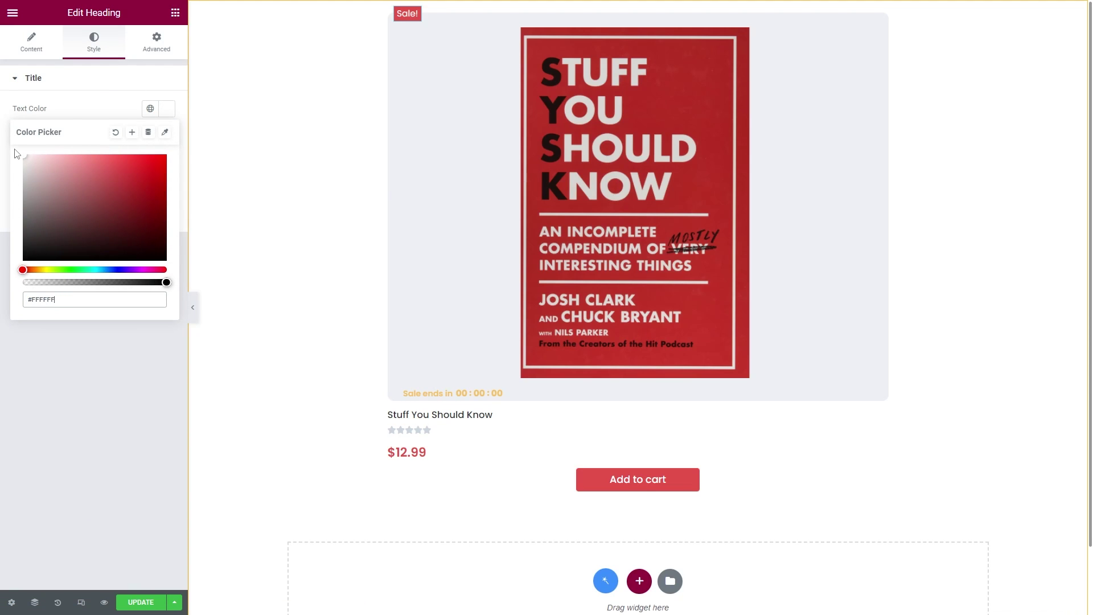
left_click(87, 116)
Set the "Sale!" heading's typography to Poppins, size 12 px and weight 600
left_click(166, 135)
left_click(134, 193)
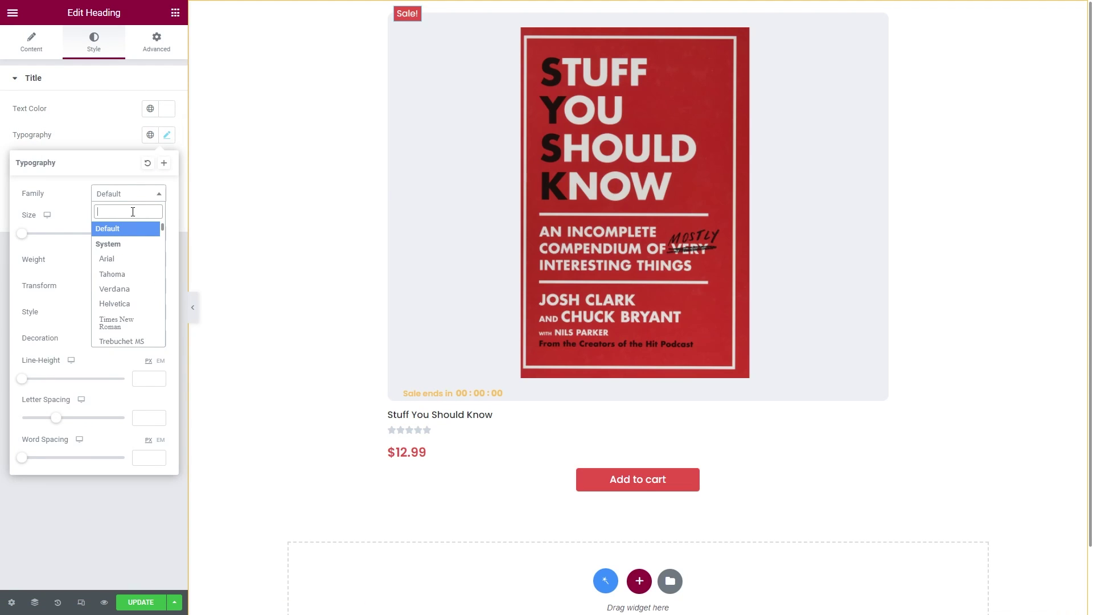
type("poppins")
left_click(130, 243)
left_click(139, 233)
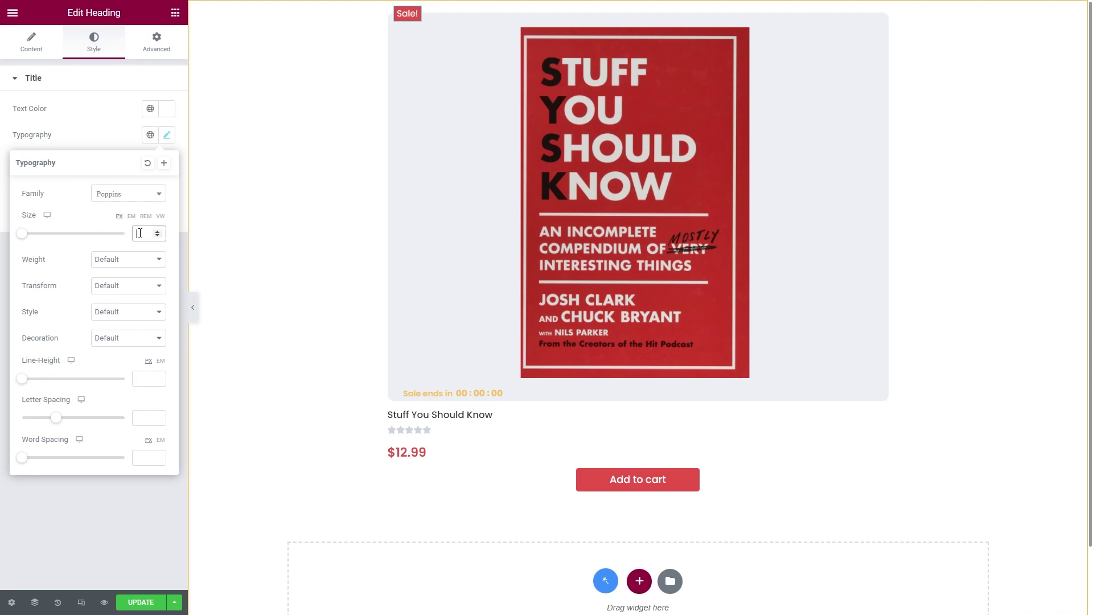
type("12")
left_click(139, 259)
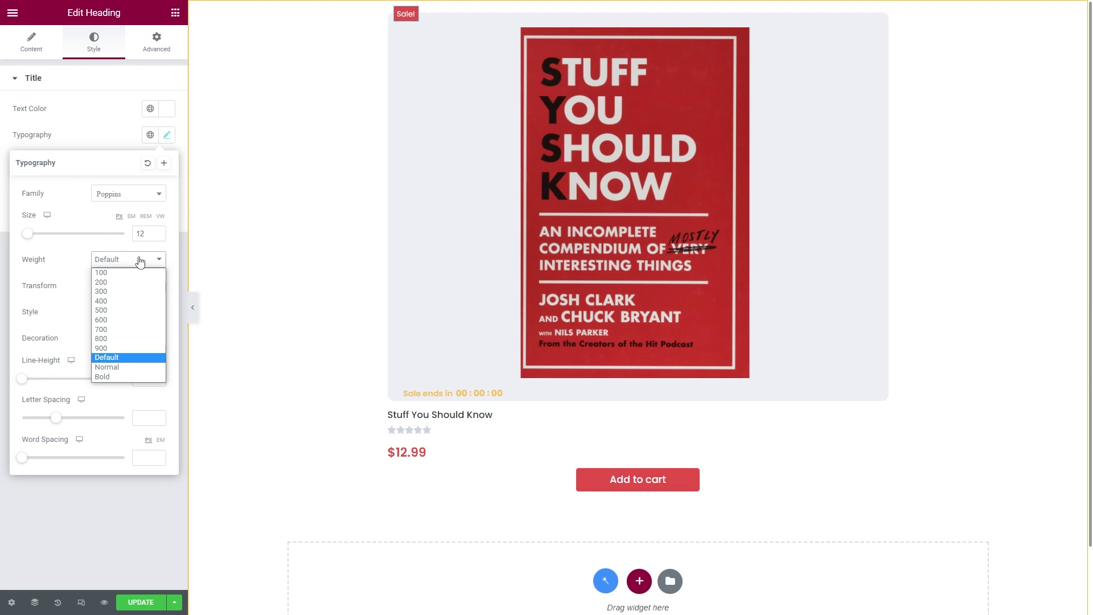
left_click(131, 322)
Select the inner section's column in the Navigator and set all its margins and padding to 0
left_click(35, 602)
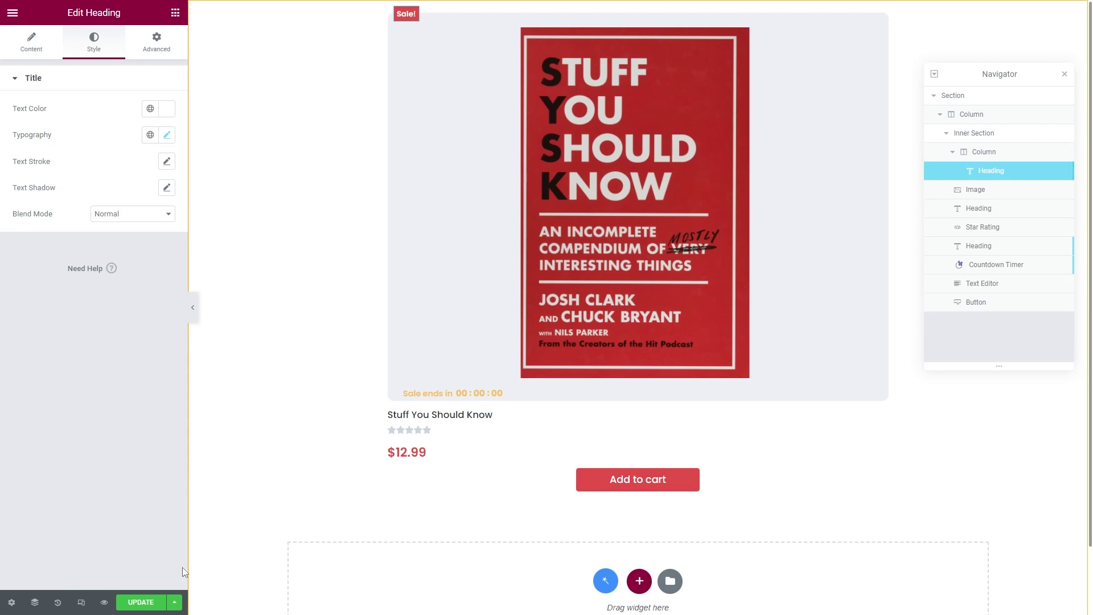
left_click(964, 152)
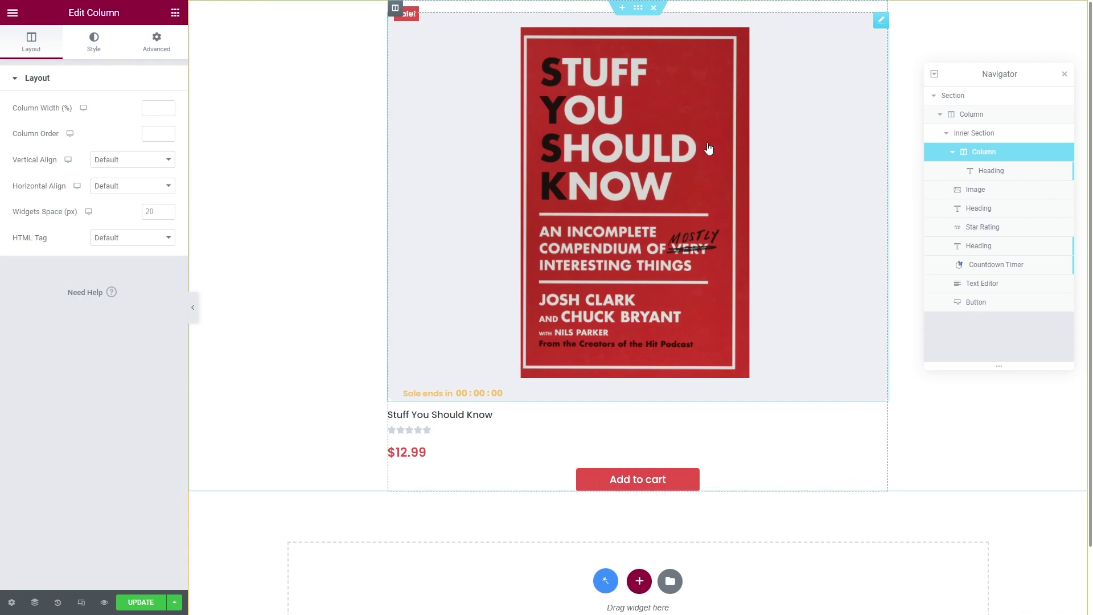
left_click(165, 46)
left_click(159, 123)
left_click(158, 173)
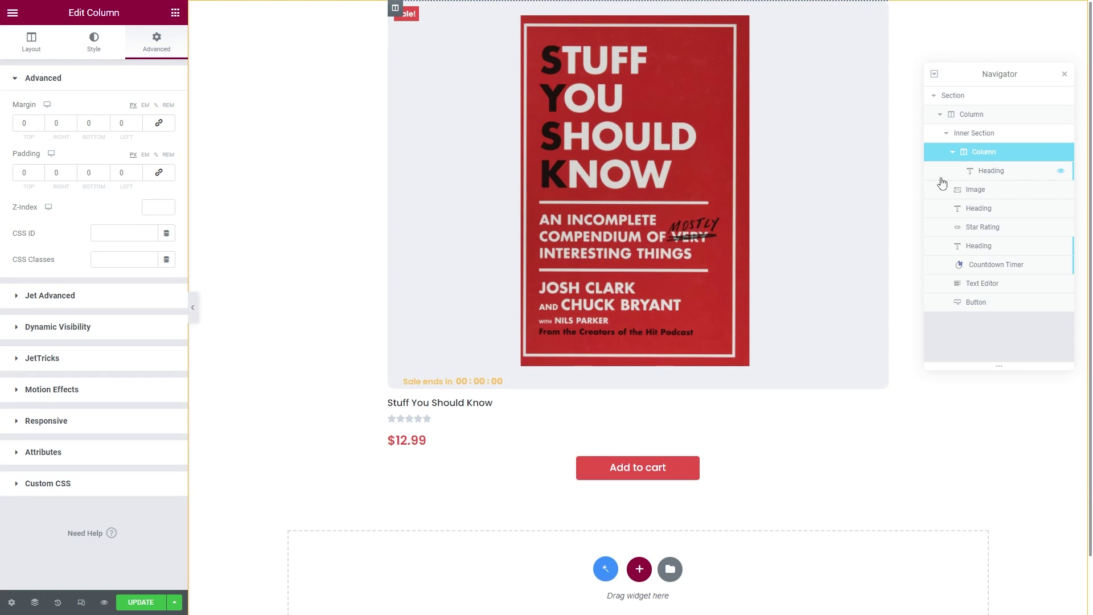
Enable Dynamic Visibility on the "Sale!" heading and set its condition to Exists
left_click(975, 174)
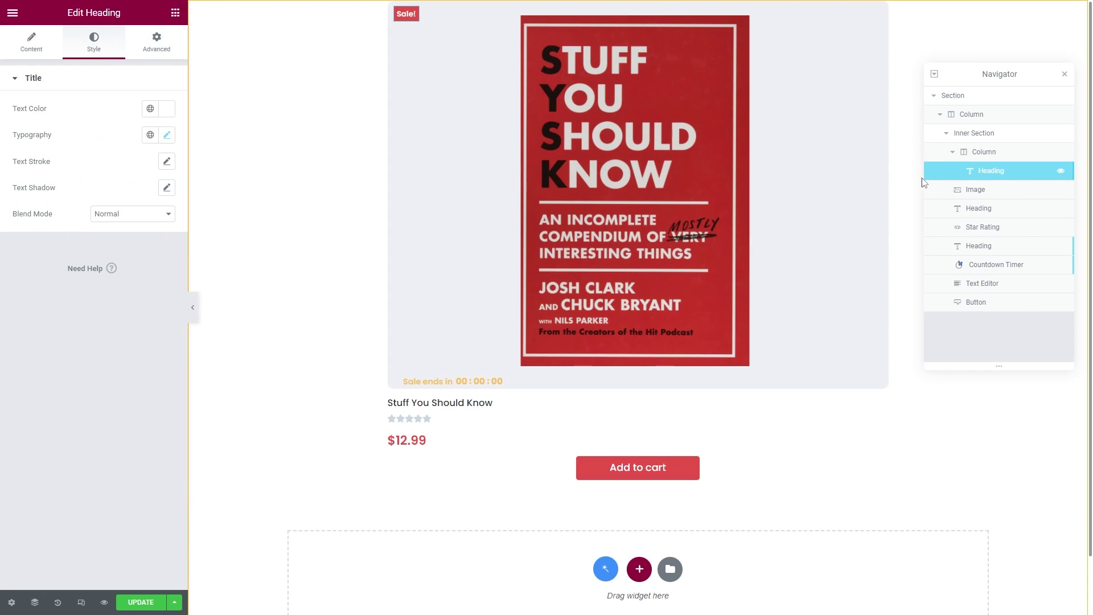
left_click(154, 41)
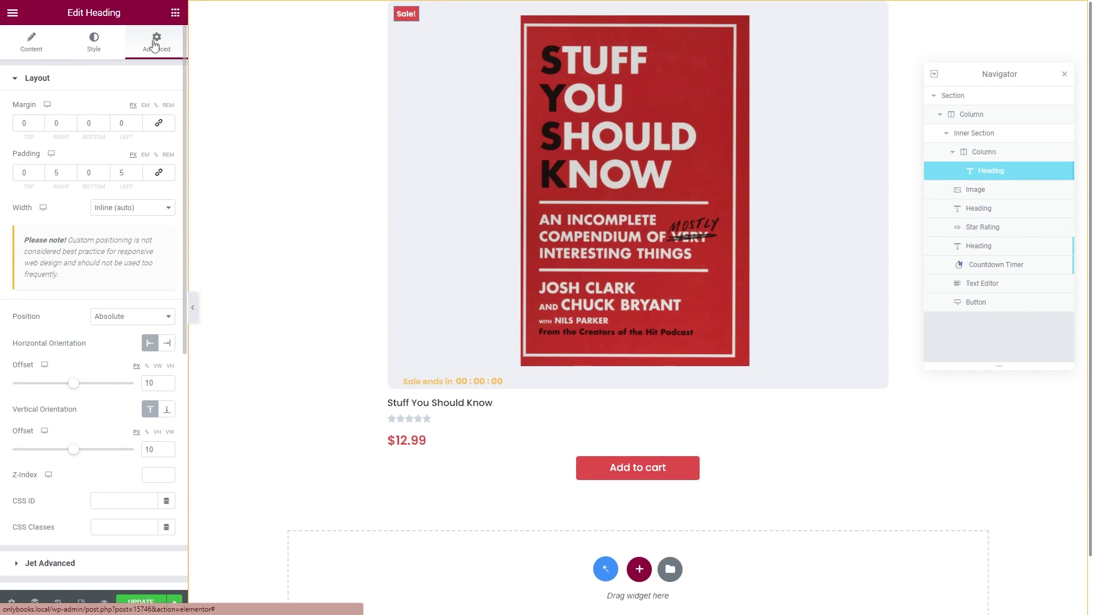
left_click(153, 78)
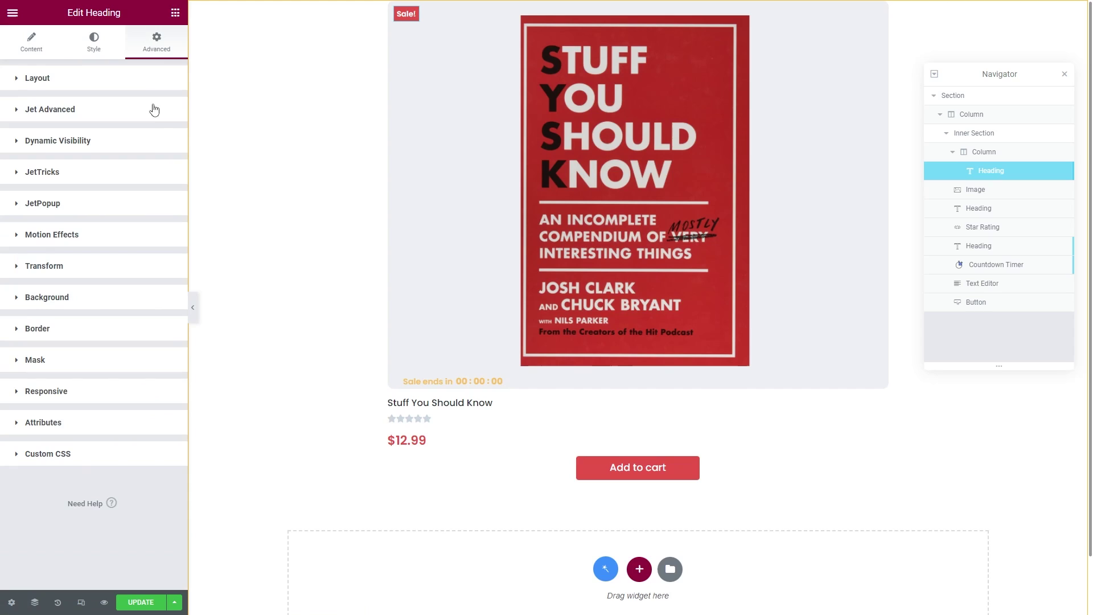
left_click(152, 142)
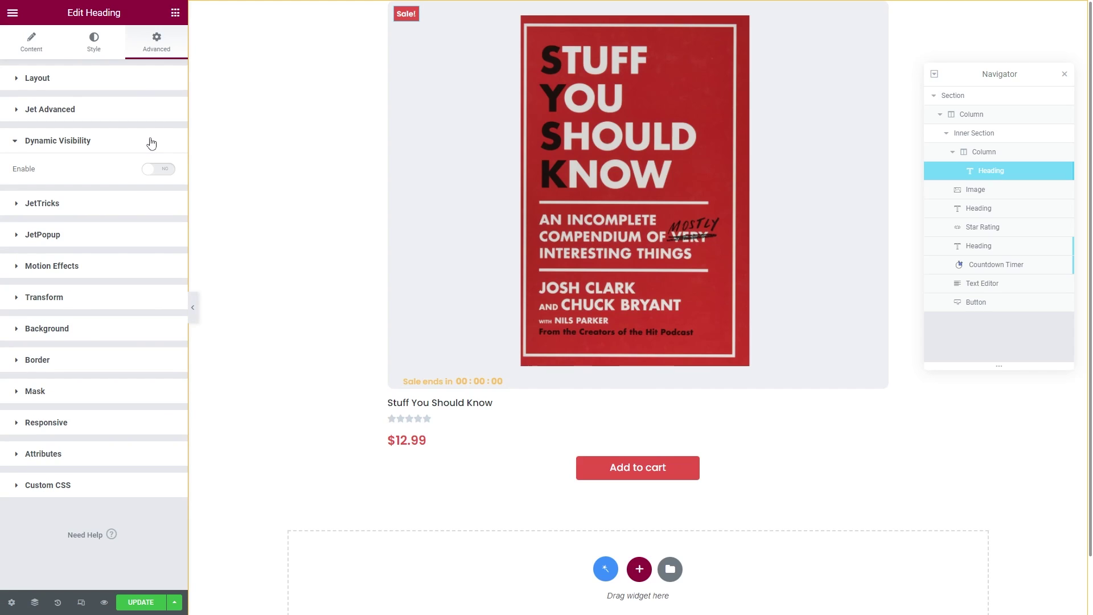
left_click(164, 171)
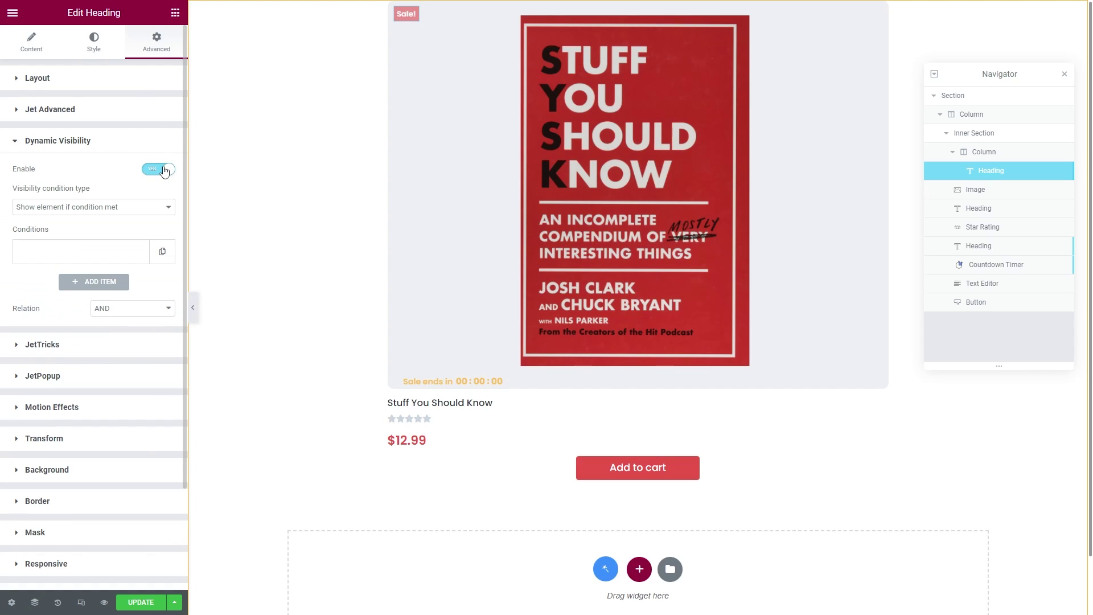
left_click(100, 253)
left_click(103, 296)
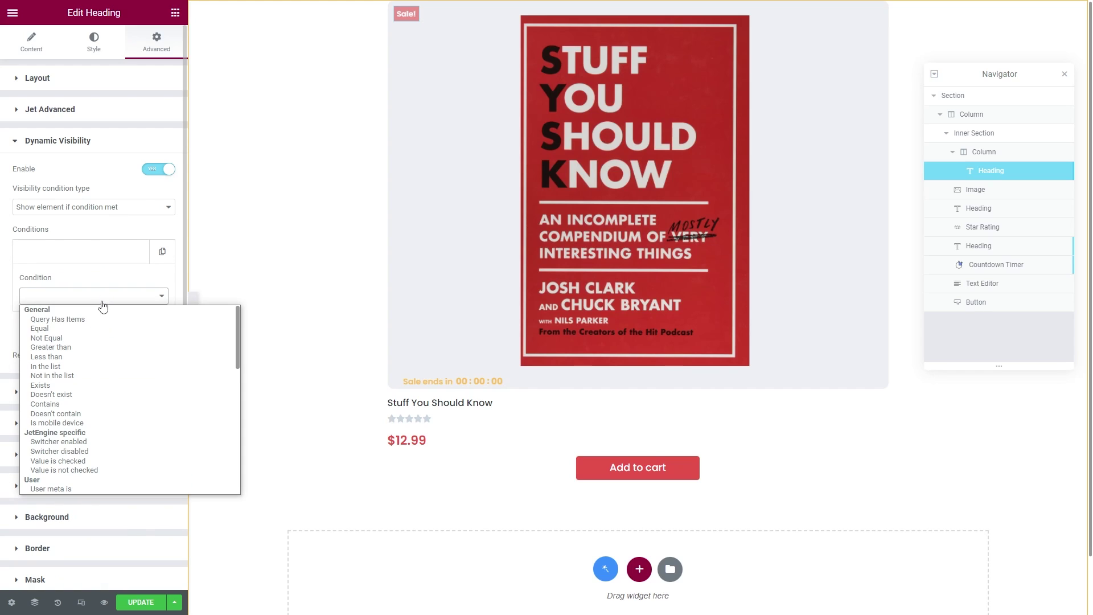
left_click(108, 386)
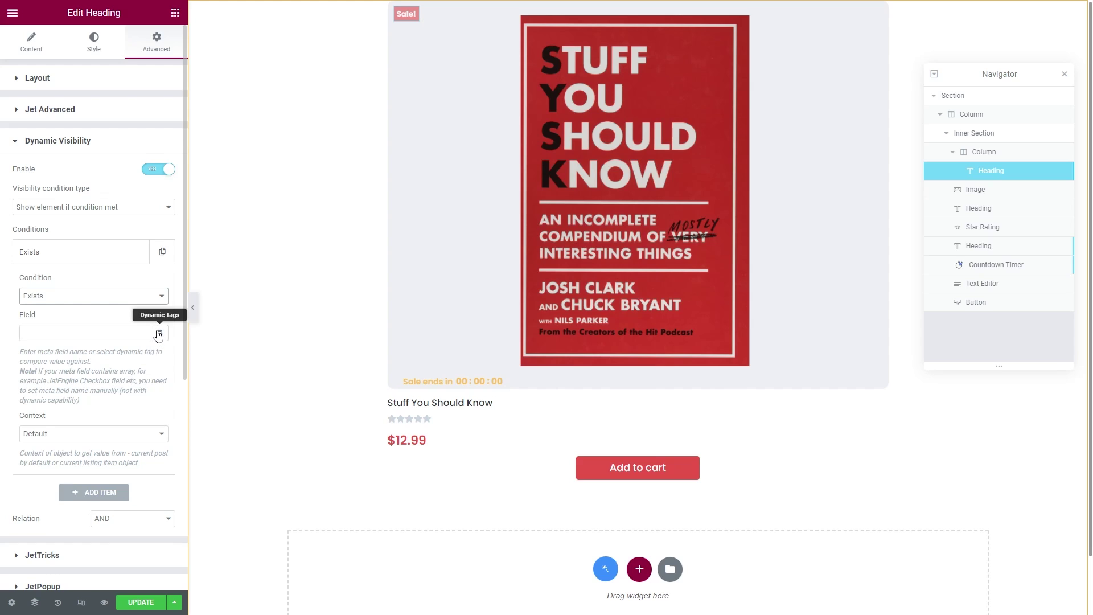
Set the visibility condition's field to the WooCommerce Product Field dynamic tag with Plain Sale Price
left_click(159, 333)
scroll(135, 375, "down", 8)
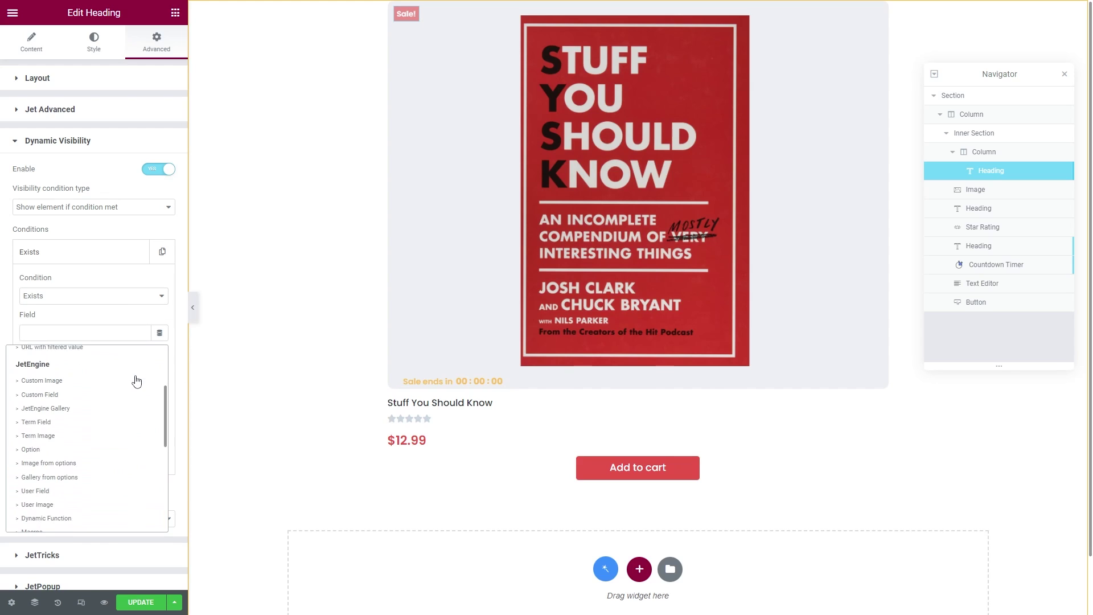
scroll(137, 381, "down", 1)
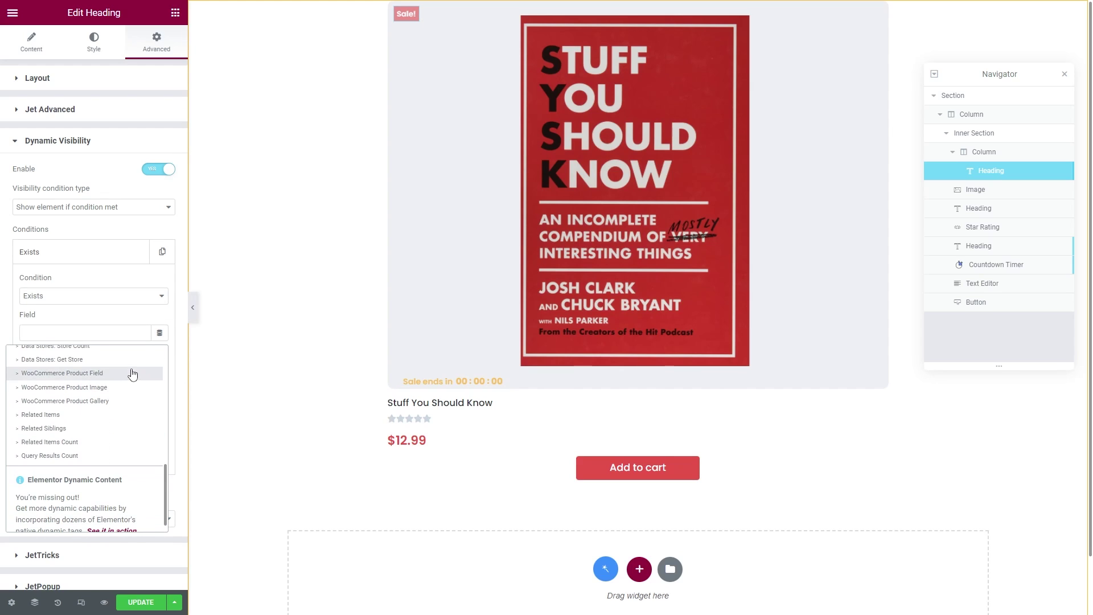
left_click(132, 374)
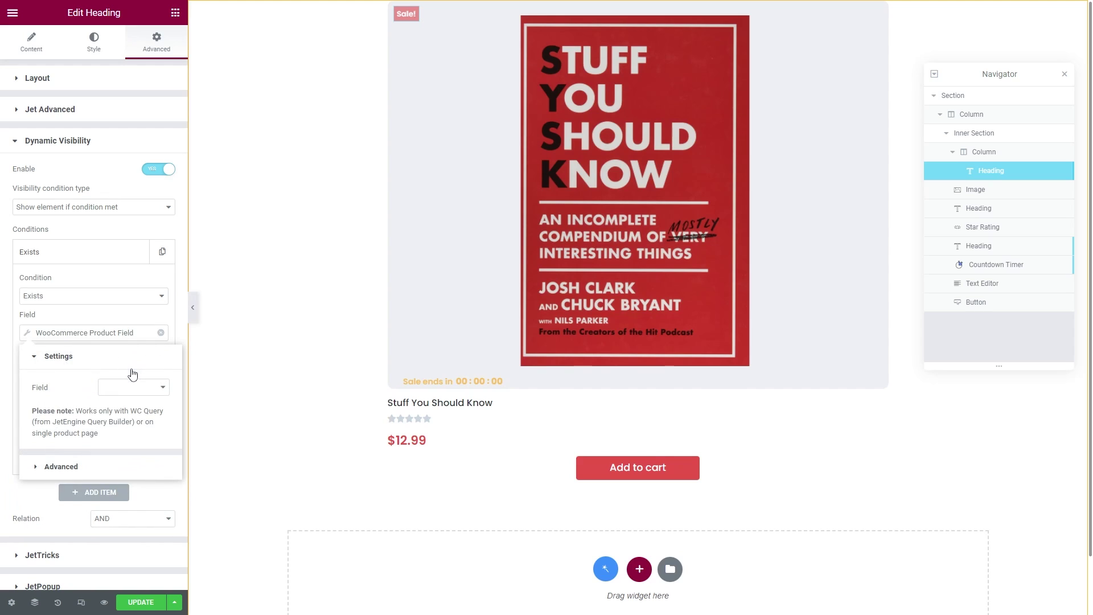
left_click(135, 387)
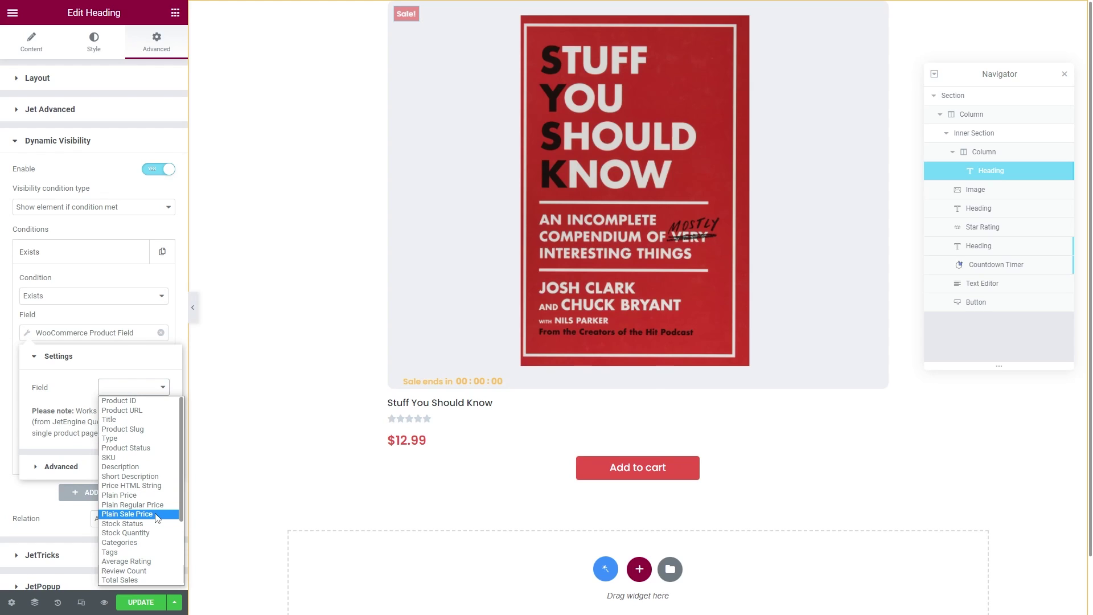
left_click(126, 514)
left_click(148, 552)
Update the listing item and check the sale badges on the site's product listing page
left_click(149, 602)
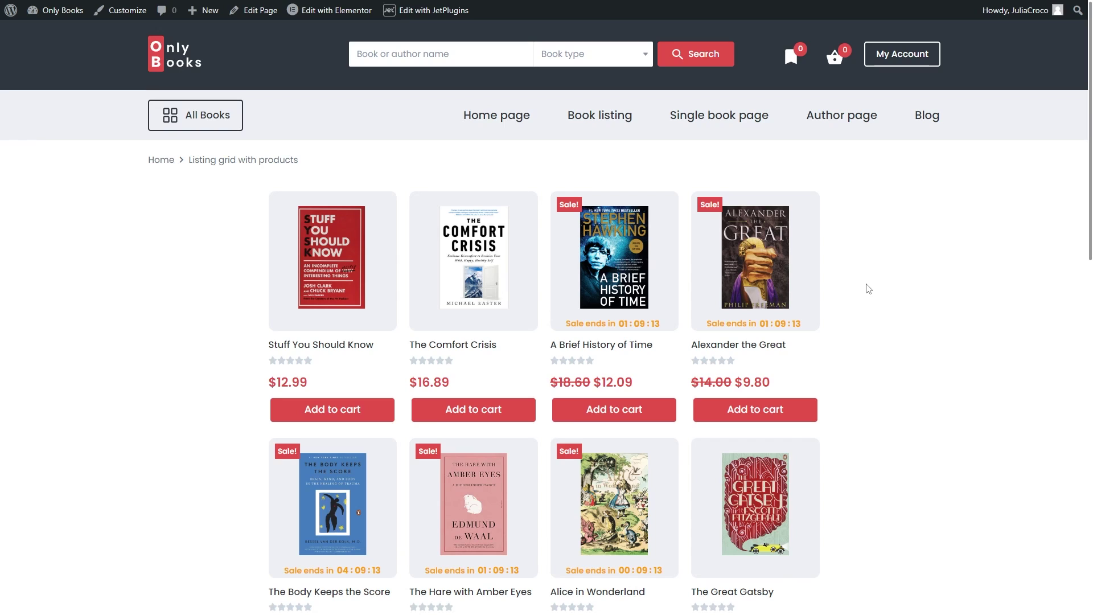
scroll(868, 288, "down", 7)
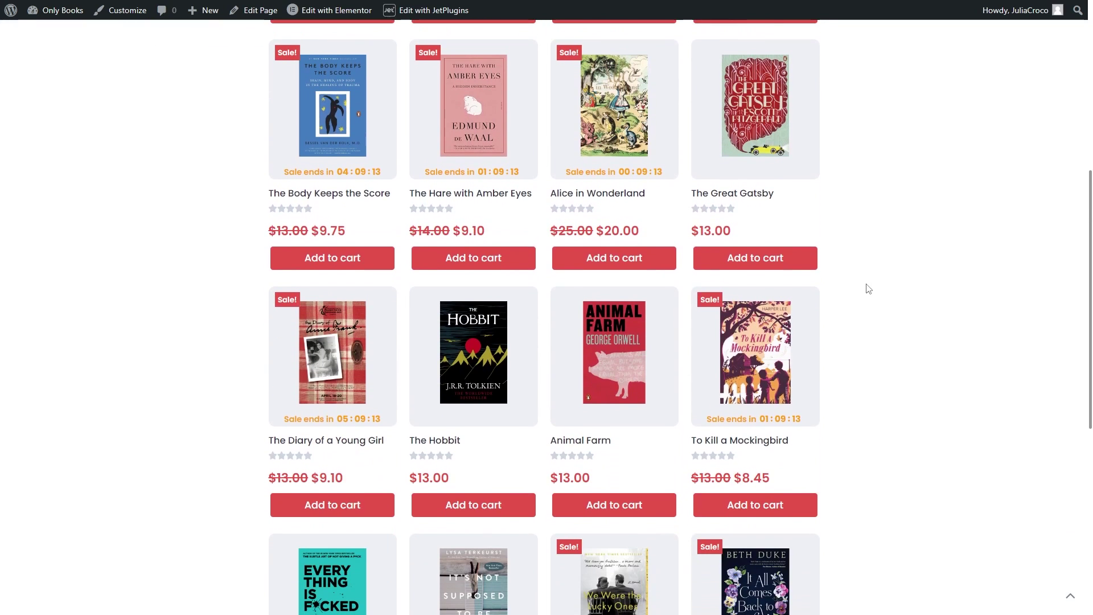
scroll(868, 289, "up", 7)
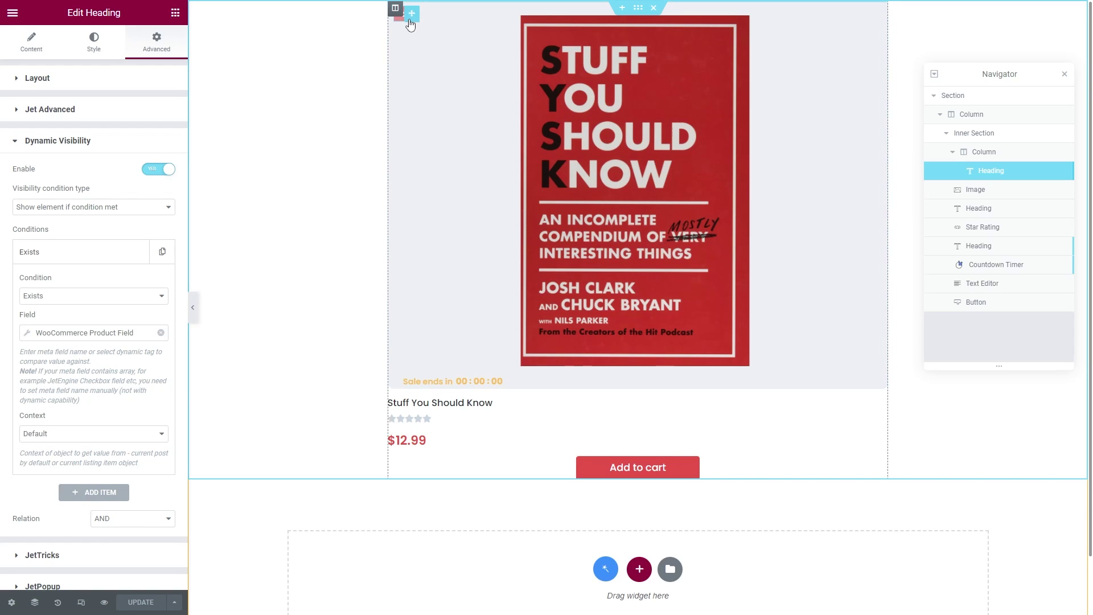
Duplicate the "Sale!" heading and change the copy's title to "Bestseller!"
right_click(410, 24)
left_click(429, 47)
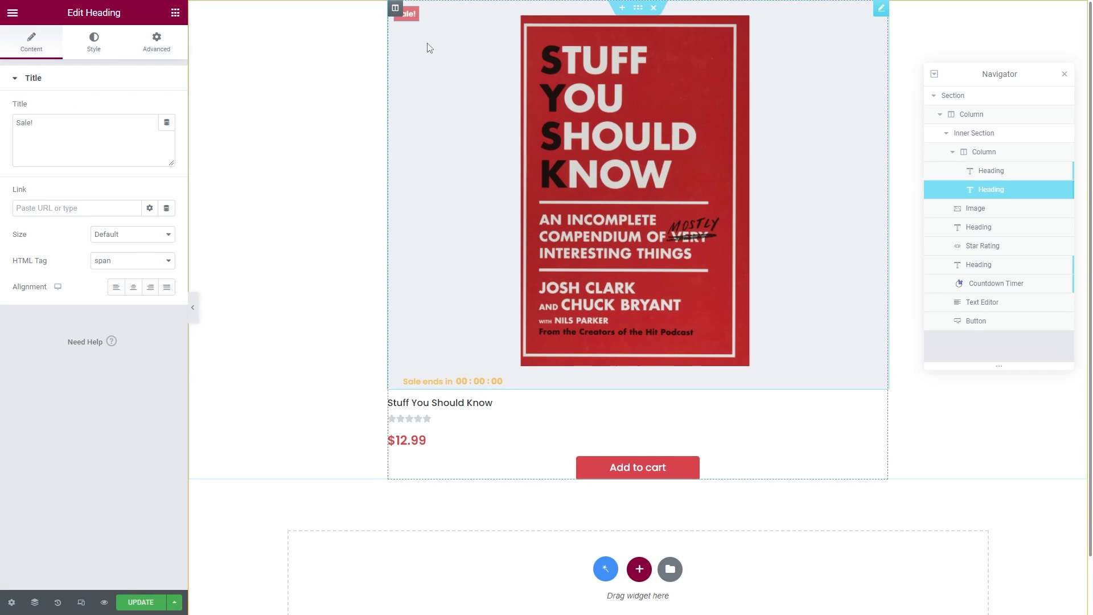
left_click_drag(32, 123, 16, 120)
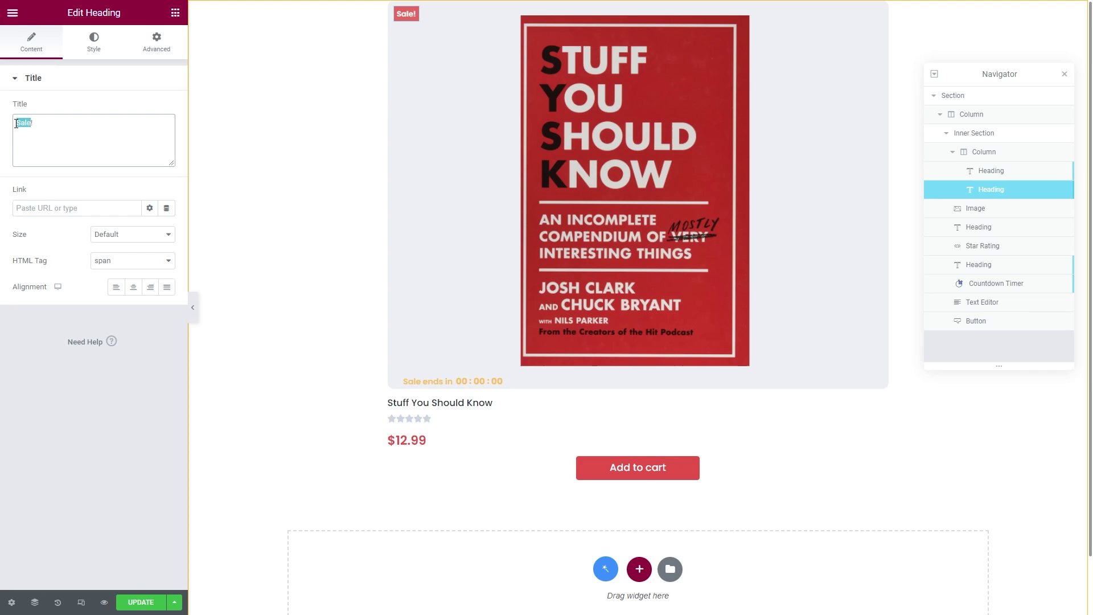
type("Bestseller")
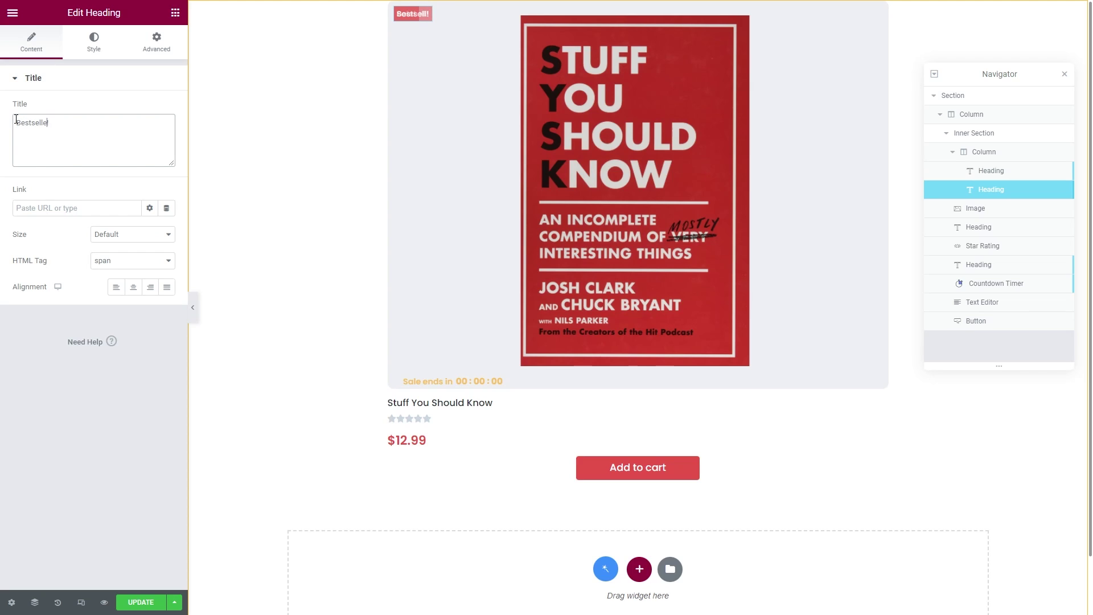
Set the "Bestseller!" heading's background to the global color Badge "TOP"
left_click(152, 49)
left_click(149, 78)
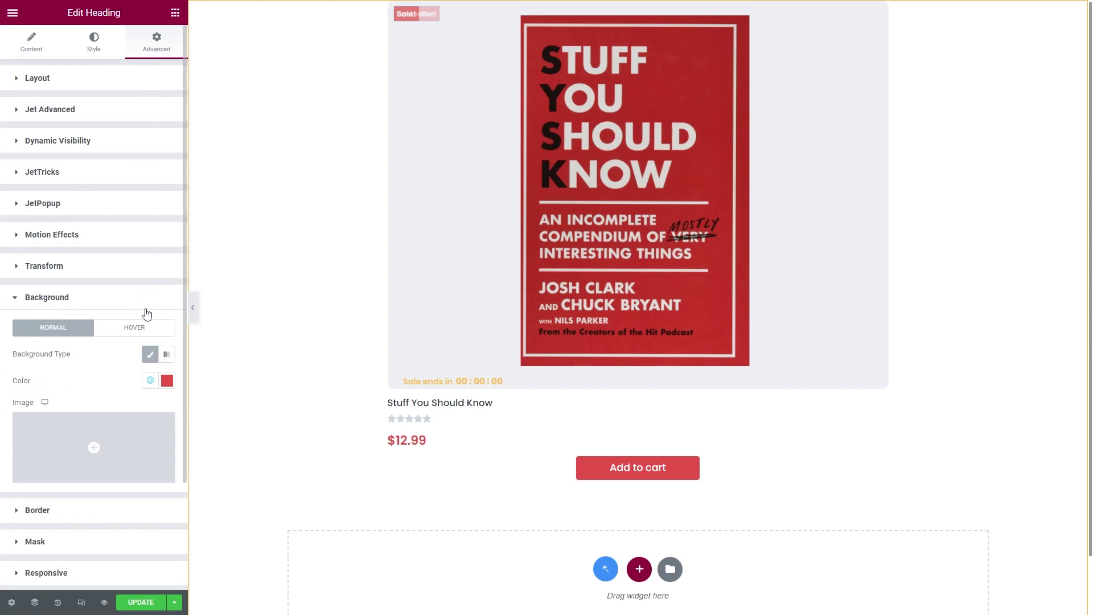
left_click(149, 381)
scroll(103, 498, "down", 2)
scroll(103, 499, "down", 3)
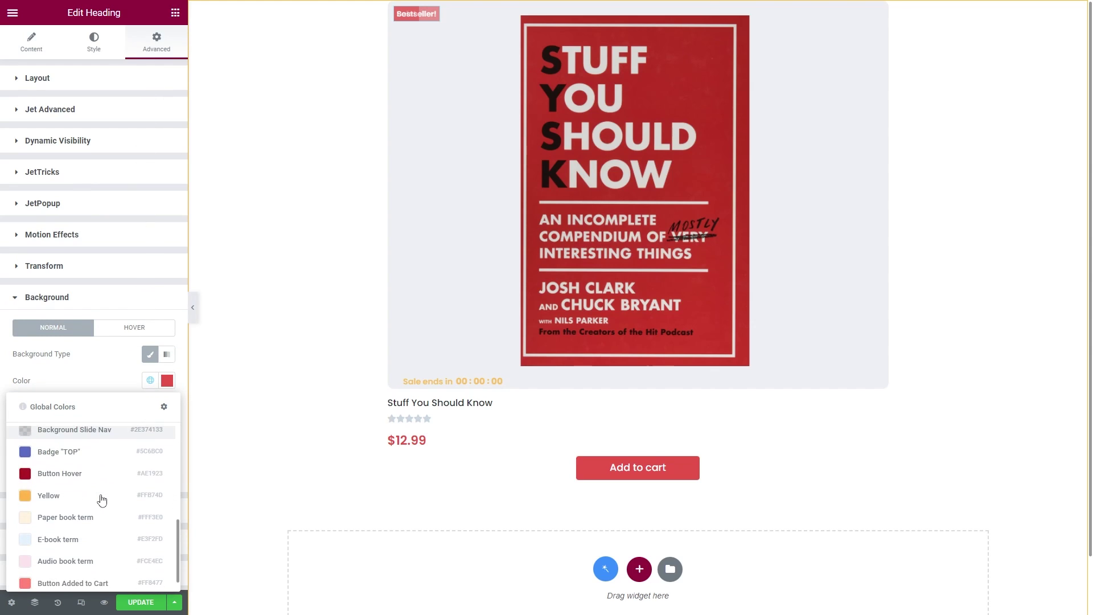
left_click(102, 453)
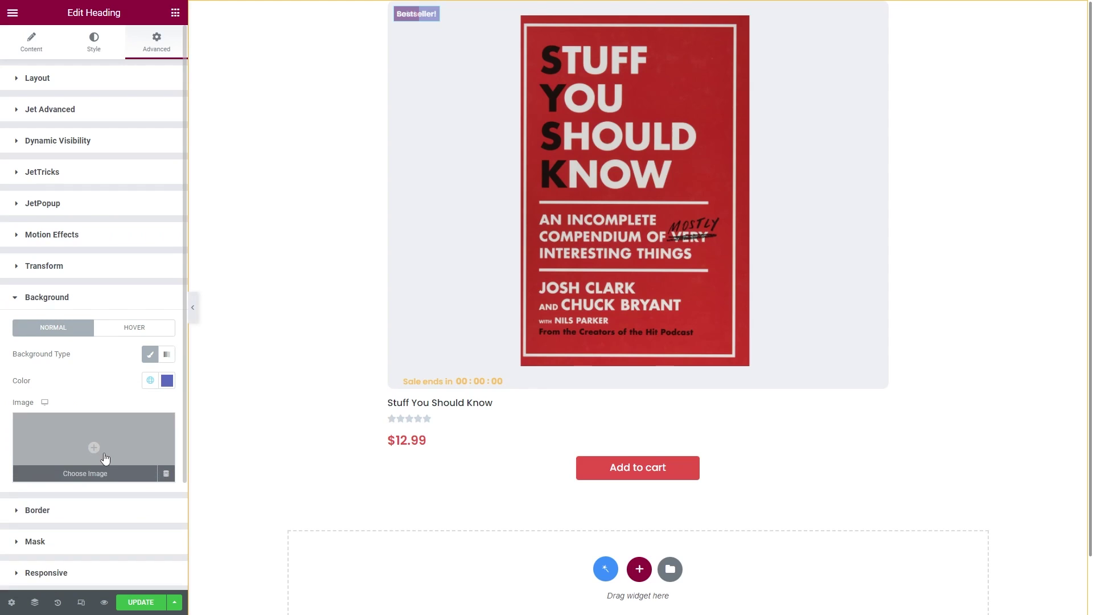
Change the "Bestseller!" heading's visibility condition to Greater than with a value of 10
left_click(133, 141)
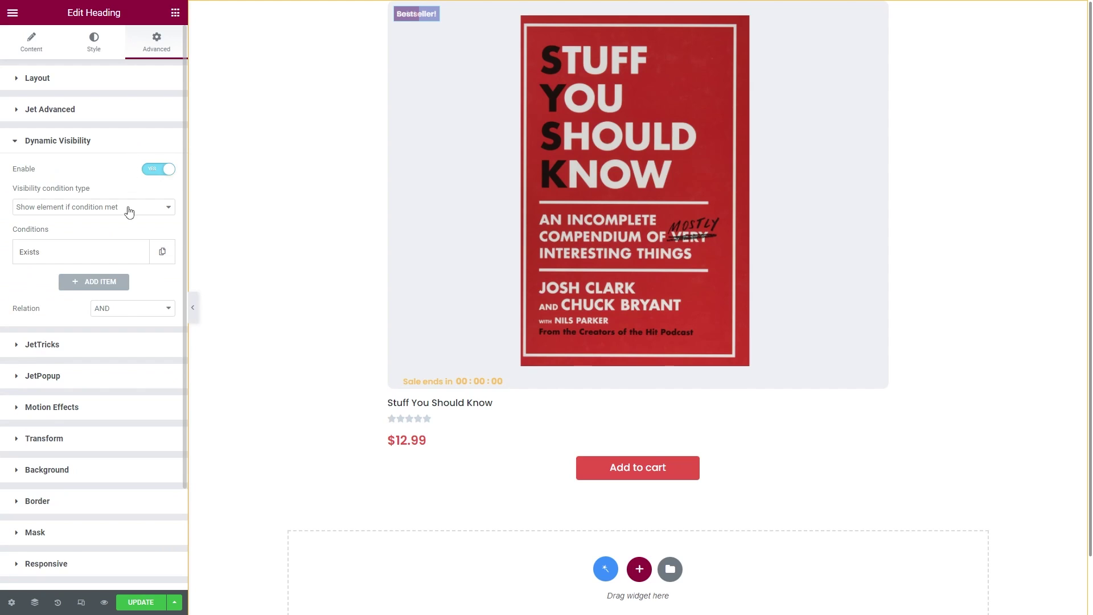
left_click(128, 252)
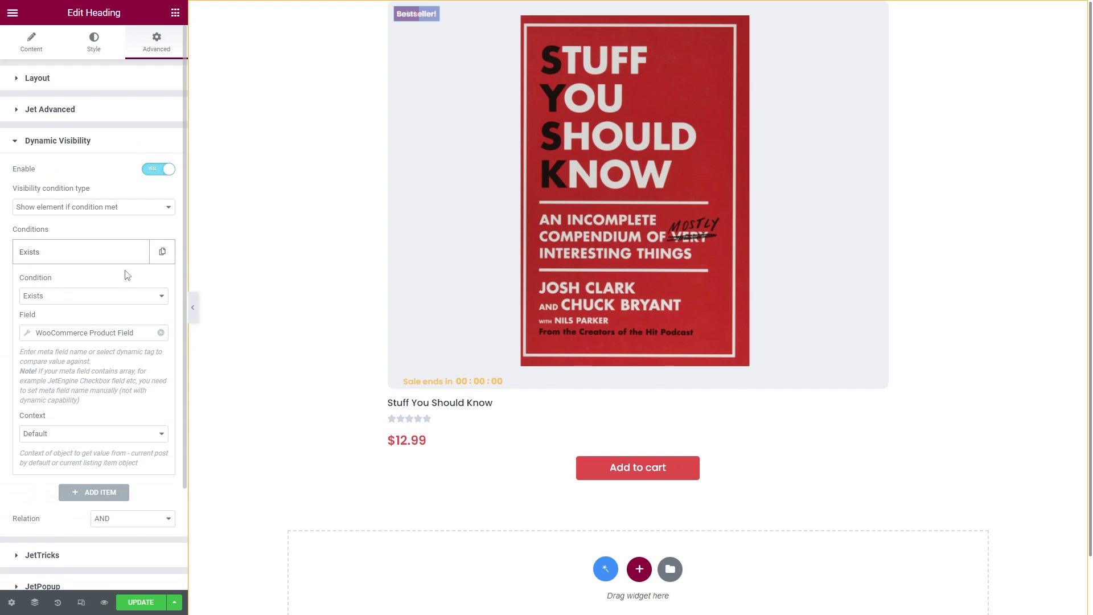
left_click(123, 296)
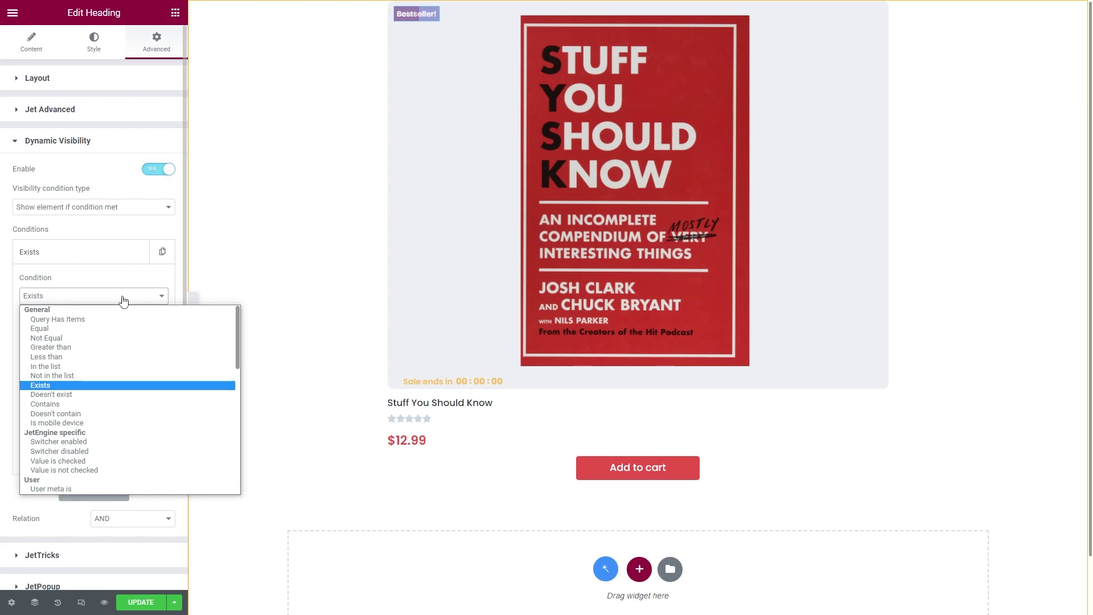
left_click(120, 348)
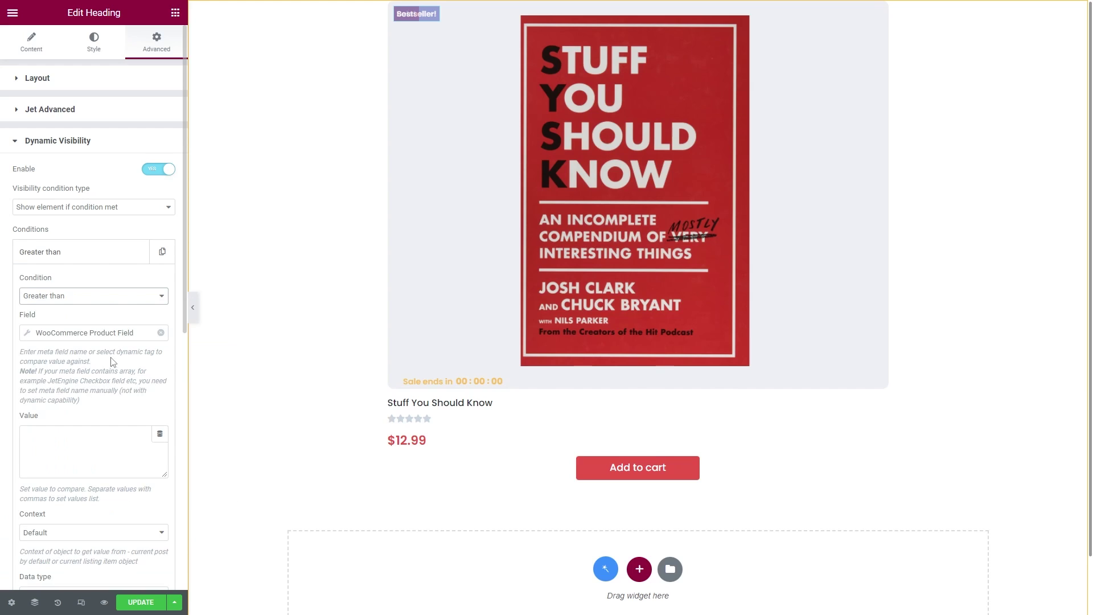
left_click(44, 435)
type("10")
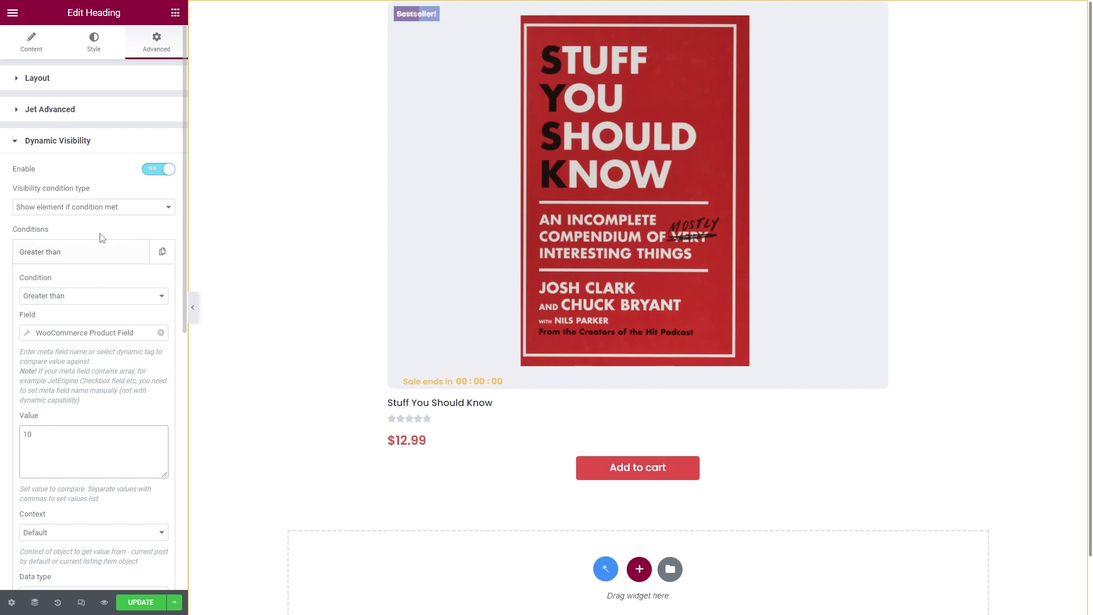
Set the "Bestseller!" heading's horizontal offset to 60 px and update the listing item
left_click(129, 77)
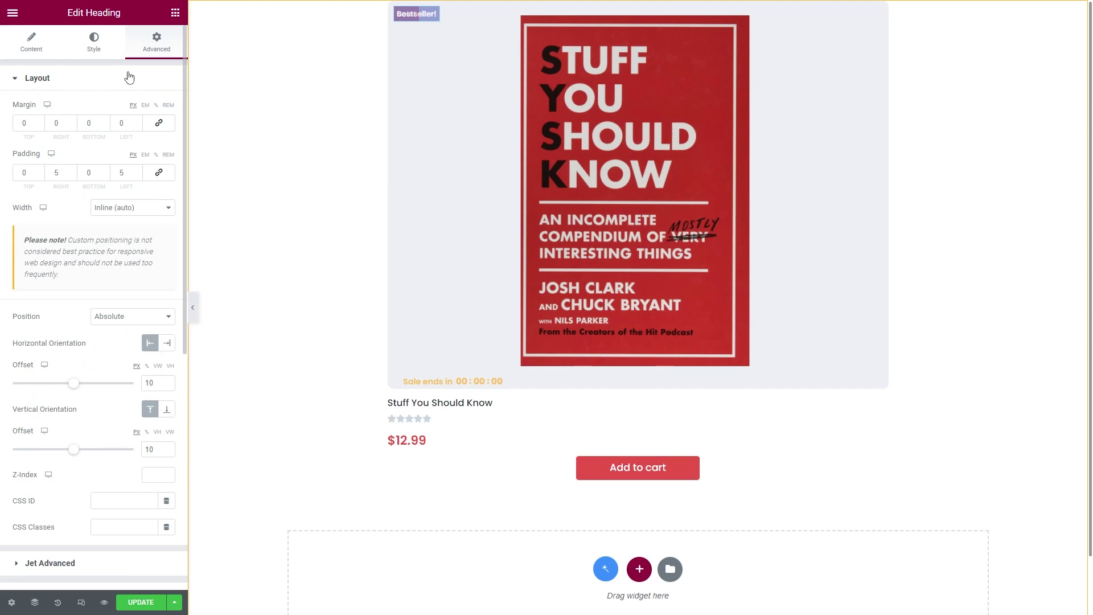
double_click(147, 383)
type("60")
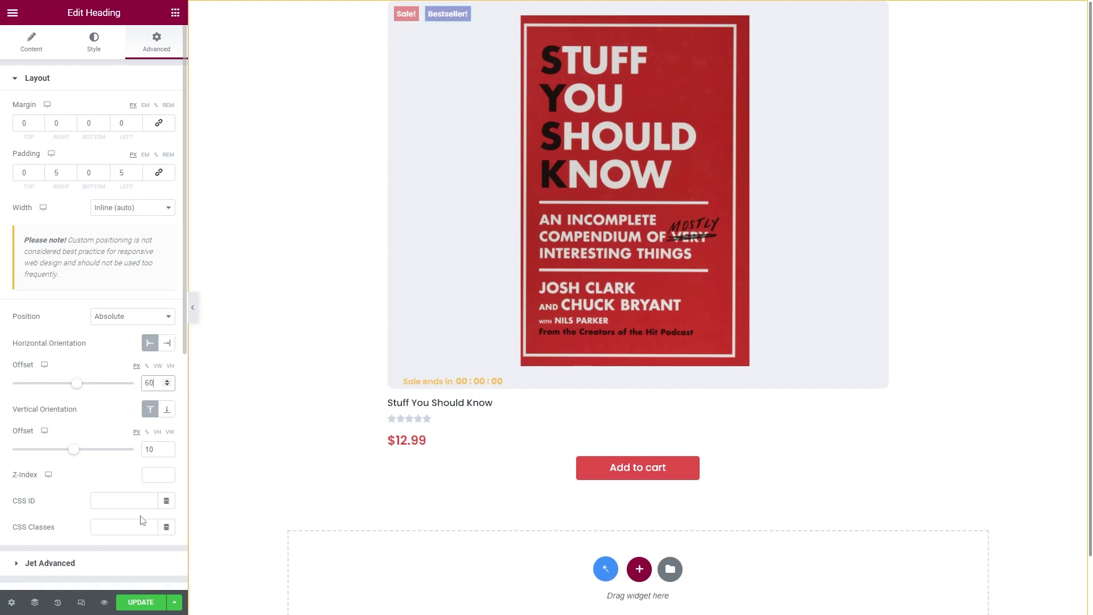
left_click(132, 602)
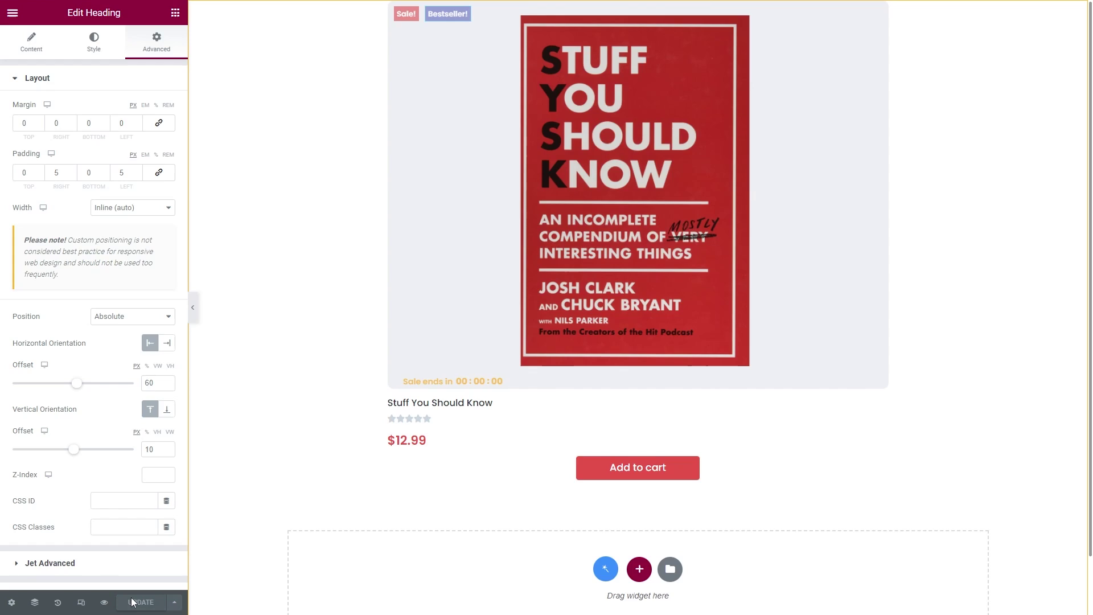
Switch to the product listing page and examine which products carry the "Sale!" and "Bestseller!" badges
key("ctrl+Tab")
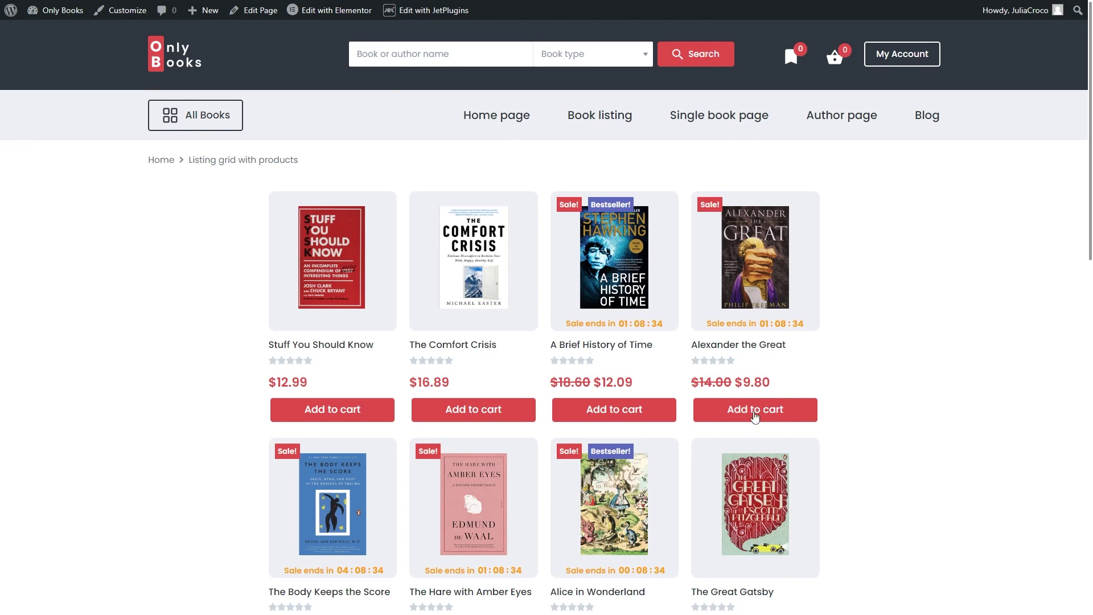
scroll(863, 326, "down", 6)
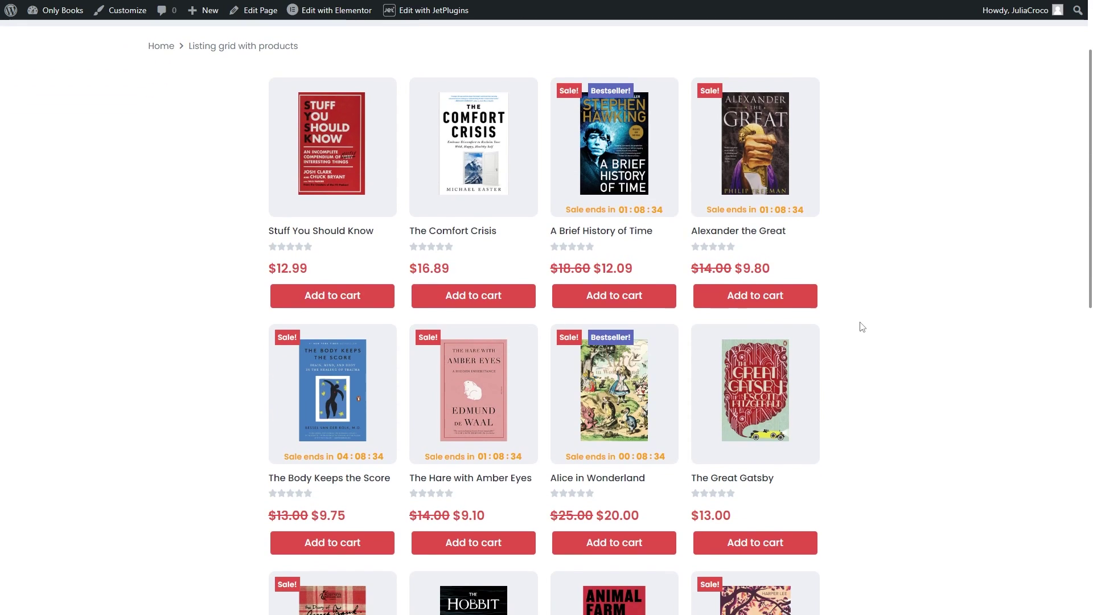
scroll(863, 326, "down", 2)
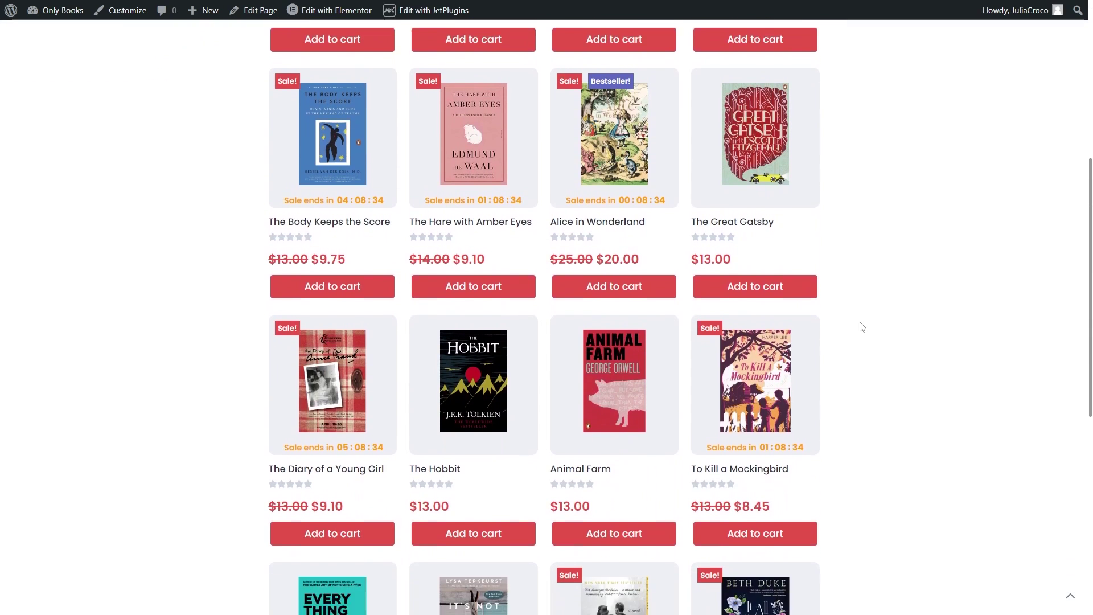
scroll(863, 326, "up", 8)
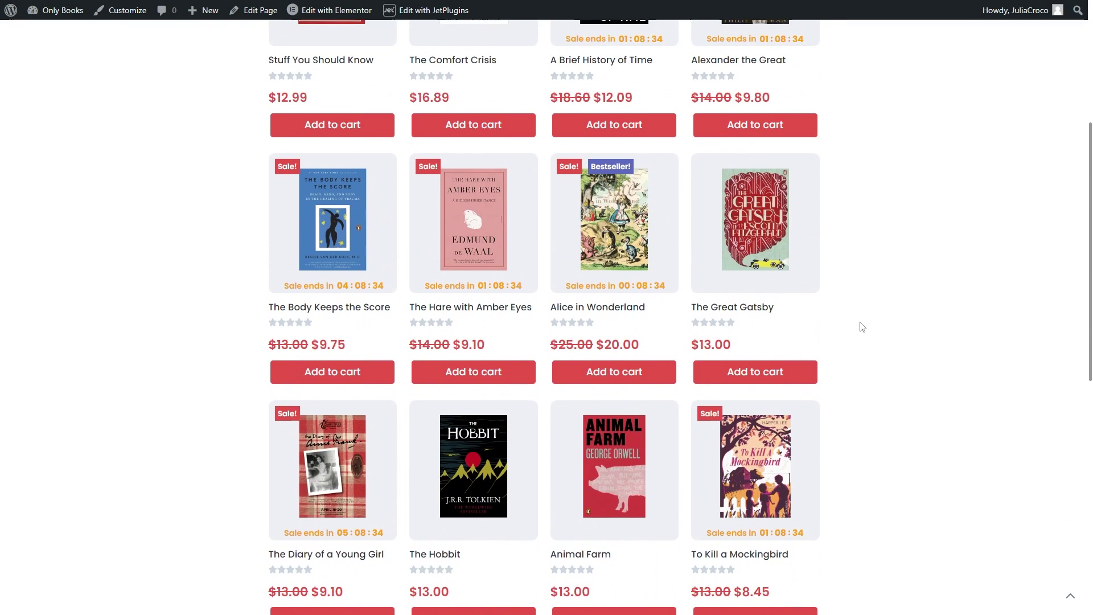